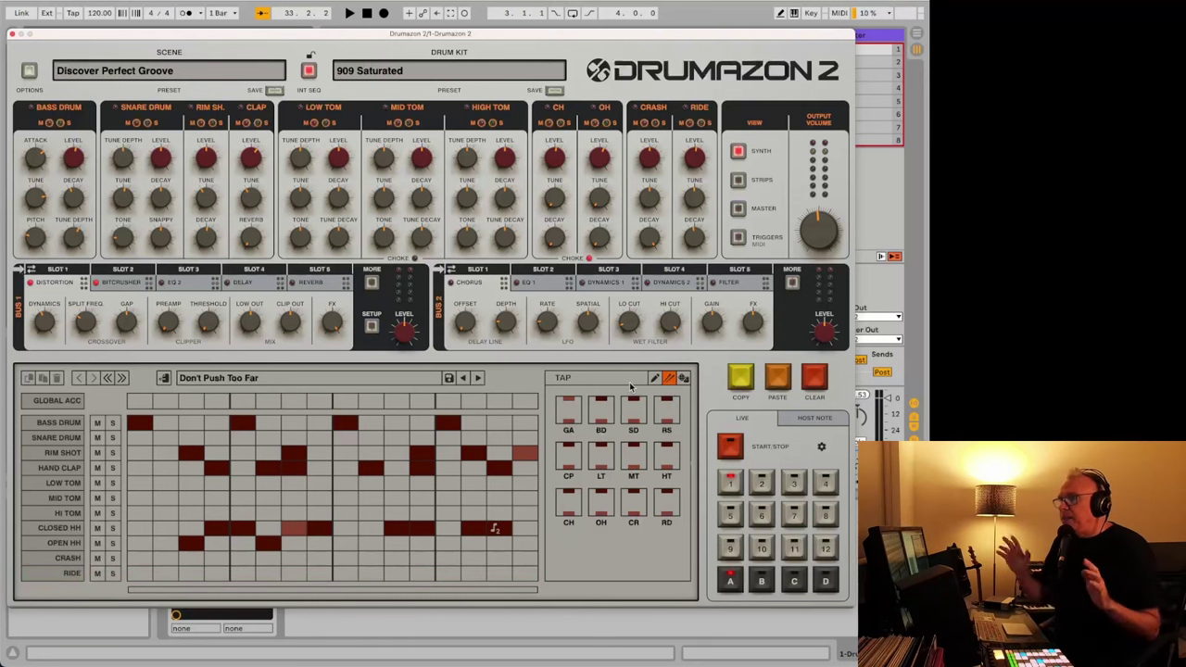
# Switch the sequencer's edit mode to Randomize and audition the Don't Push Too Far pattern
pyautogui.click(684, 377)
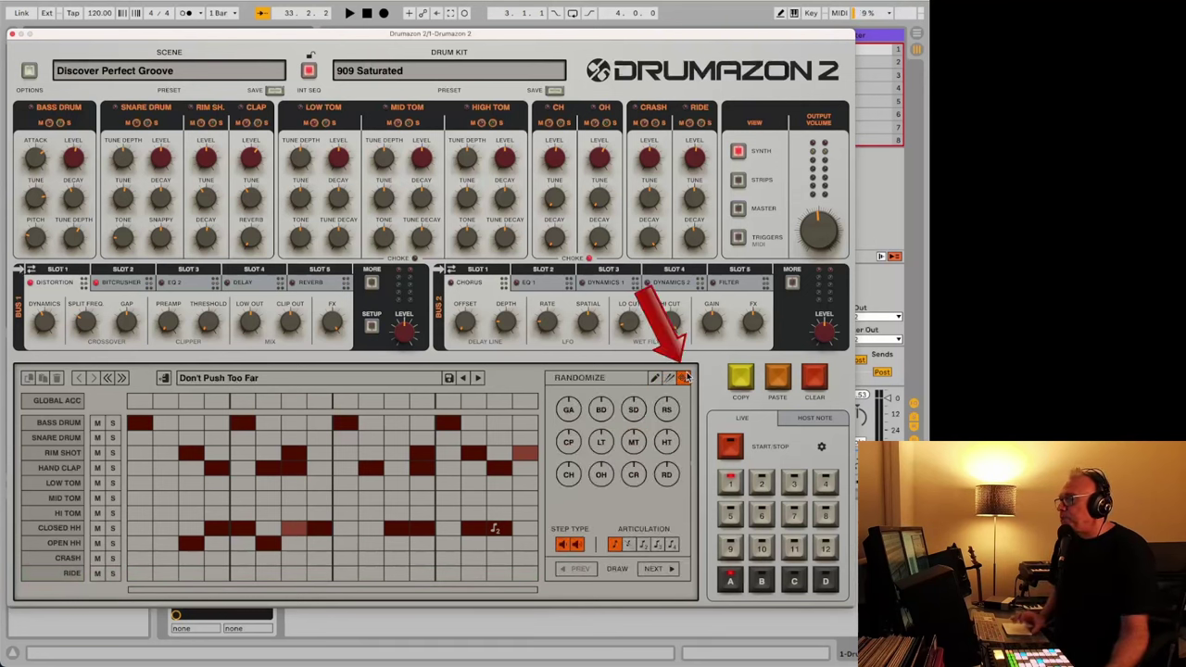
pyautogui.press('space')
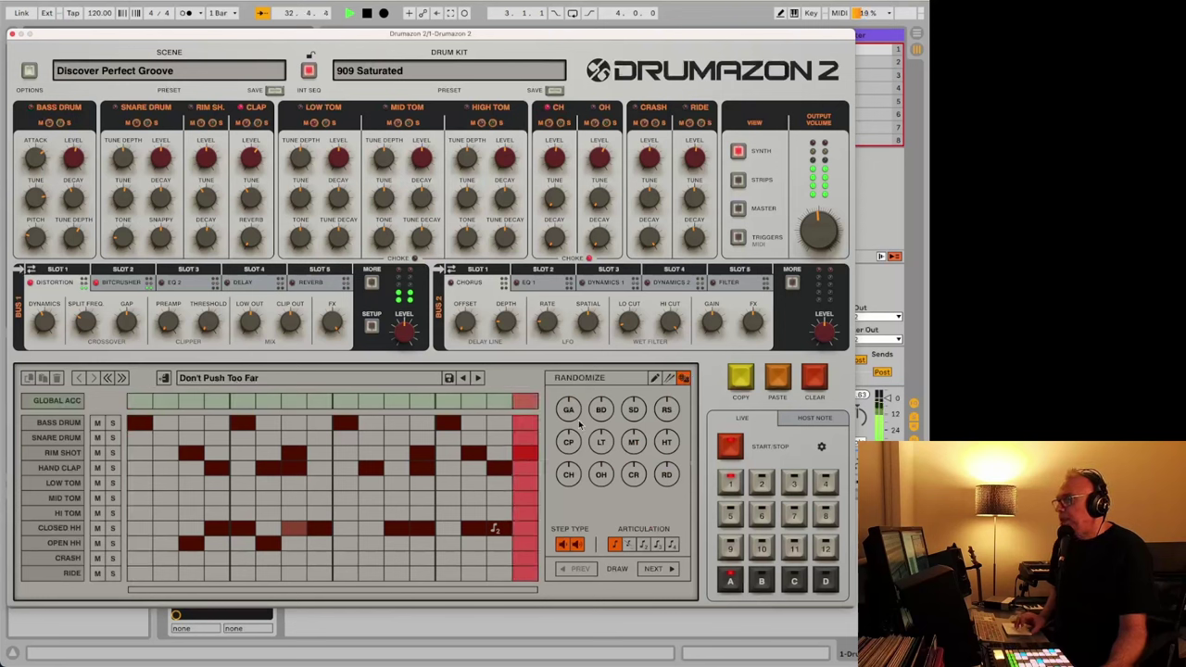
pyautogui.press('space')
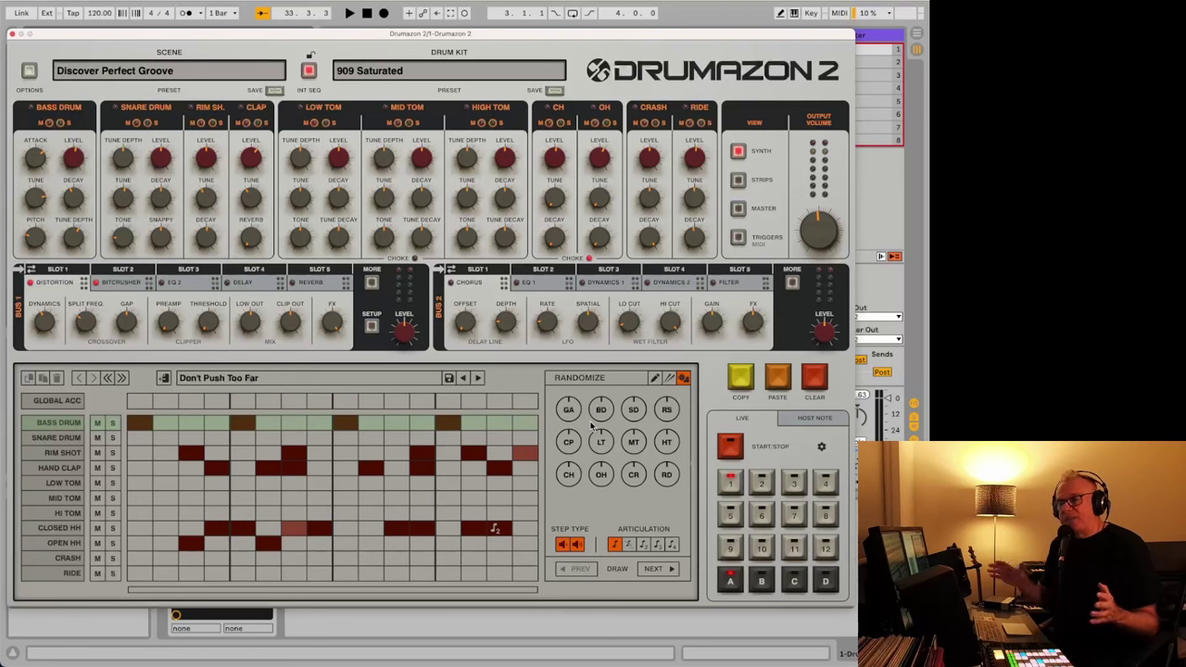
# Raise the randomize amounts for the toms, hi-hats, crash and ride, draw a new random pattern and audition it
pyautogui.click(600, 442)
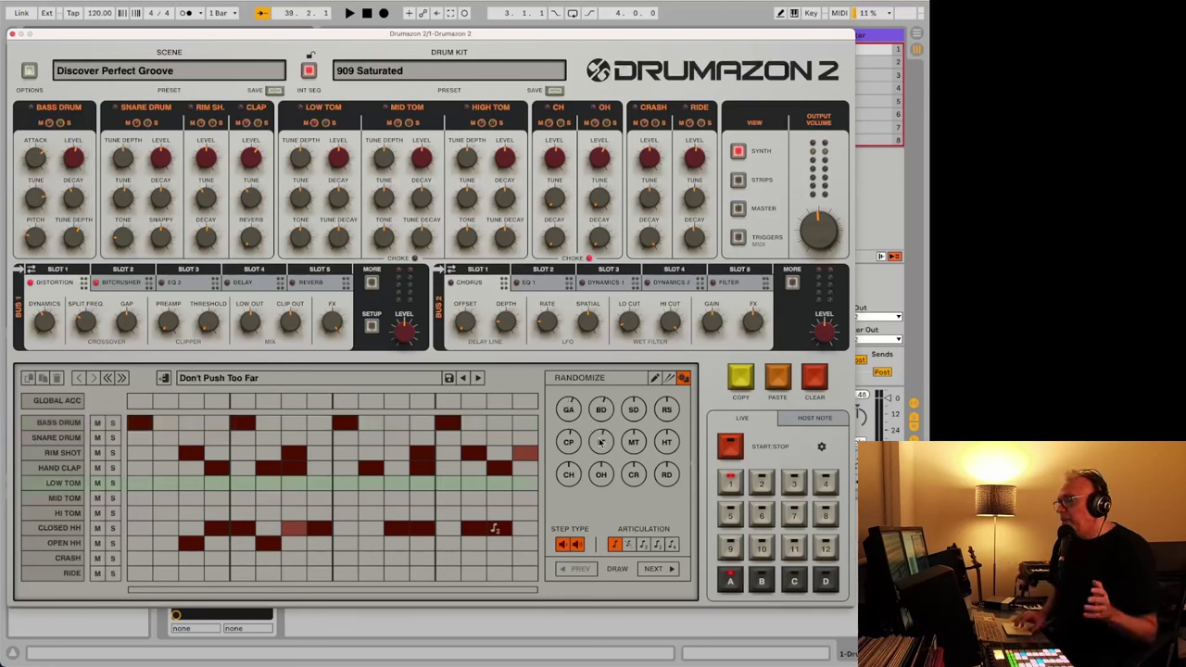
pyautogui.moveTo(601, 443)
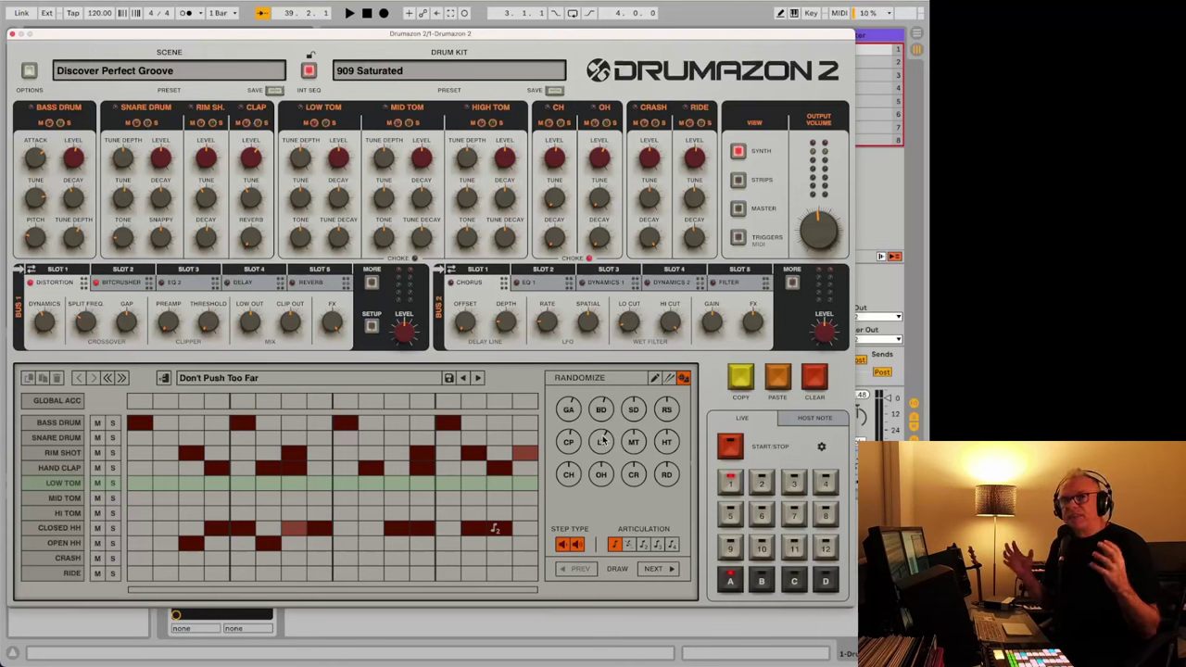
pyautogui.click(632, 443)
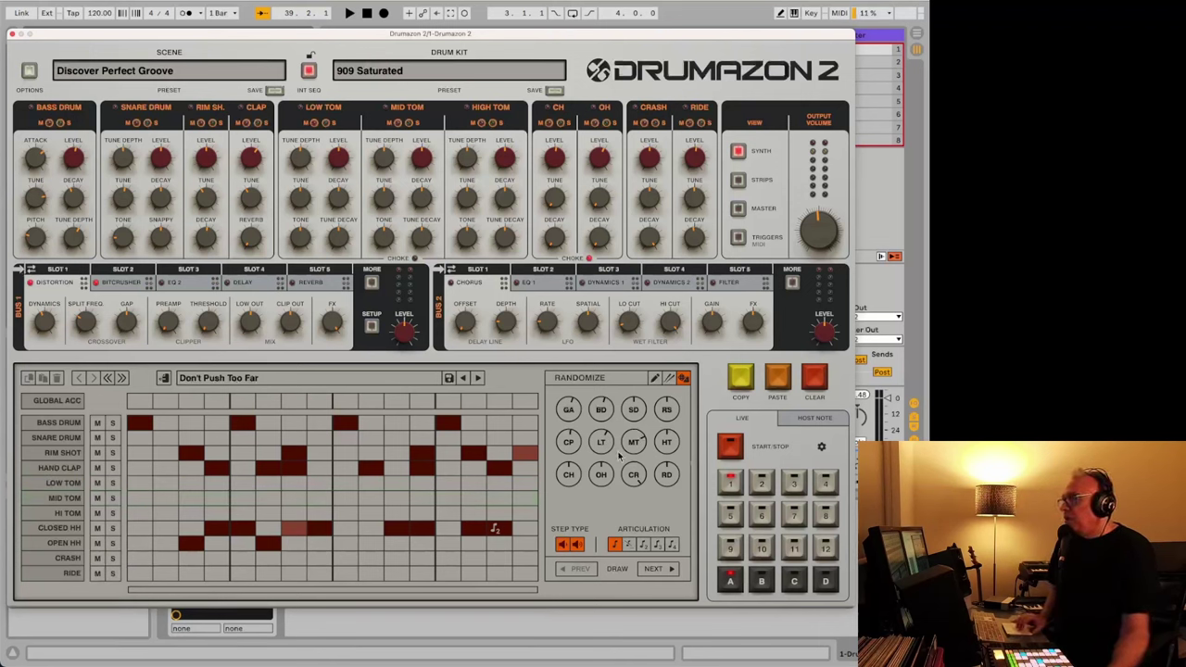
pyautogui.click(600, 474)
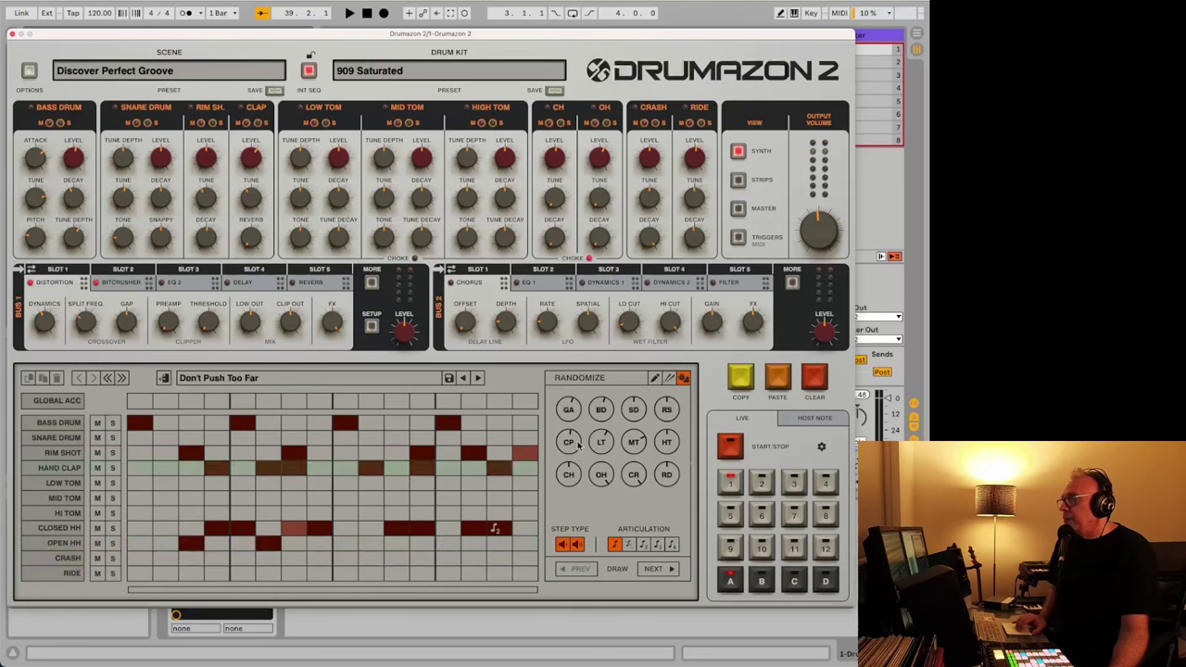
pyautogui.click(569, 475)
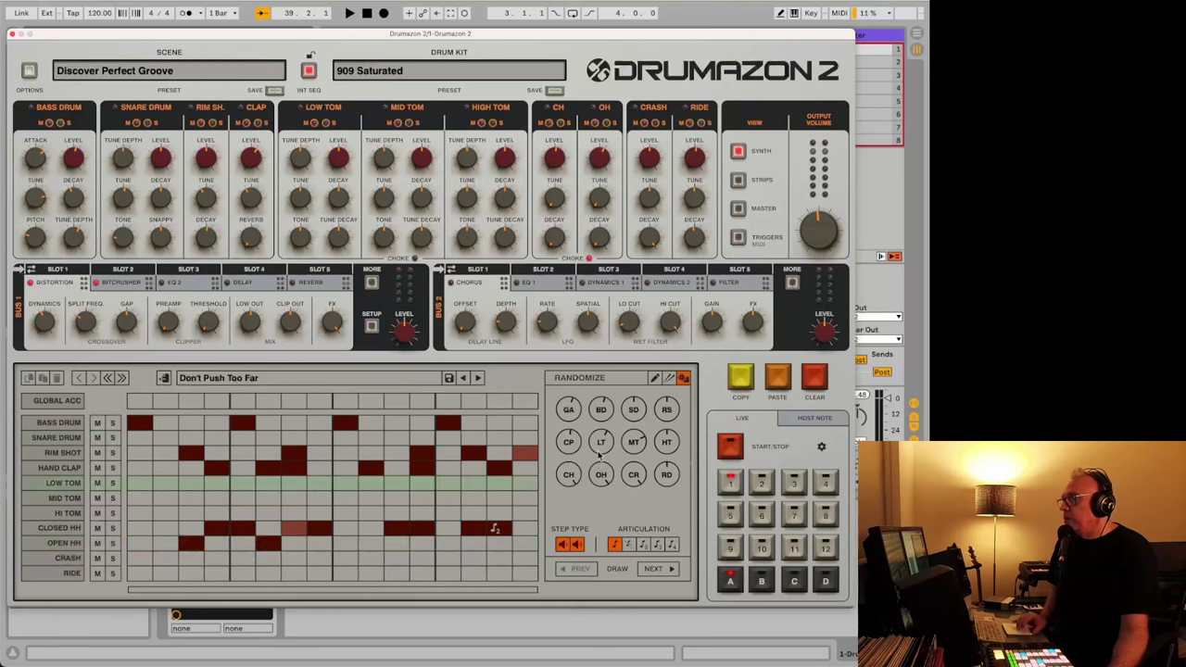
pyautogui.click(665, 445)
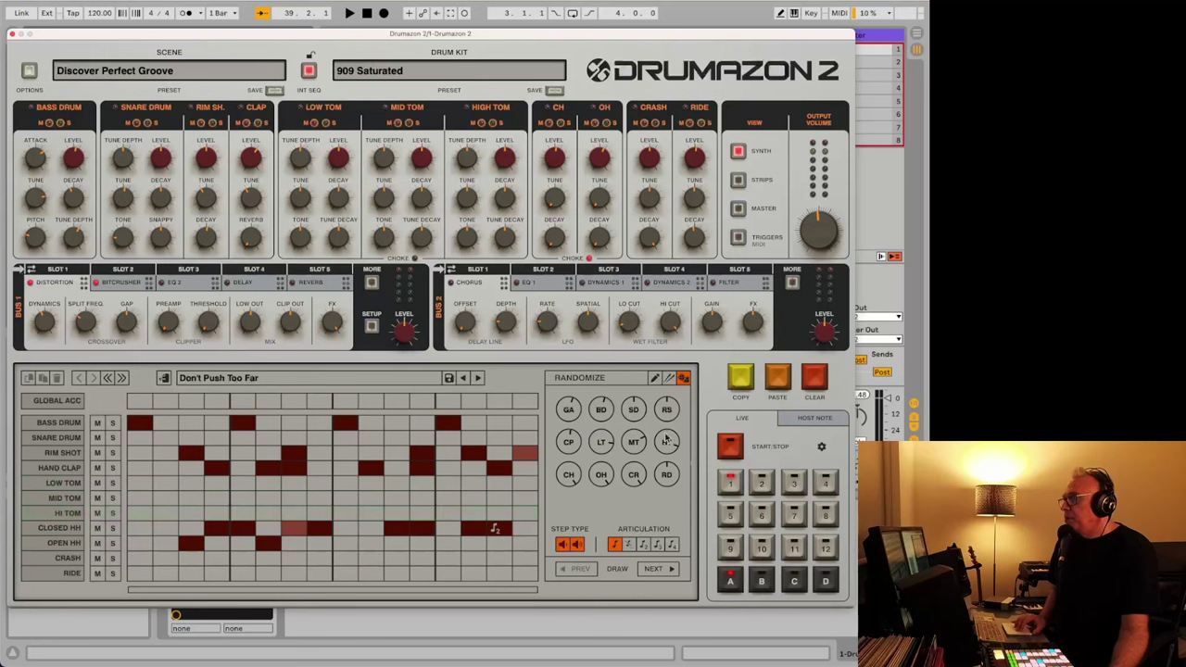
pyautogui.moveTo(672, 483); pyautogui.dragTo(669, 424)
pyautogui.click(659, 570)
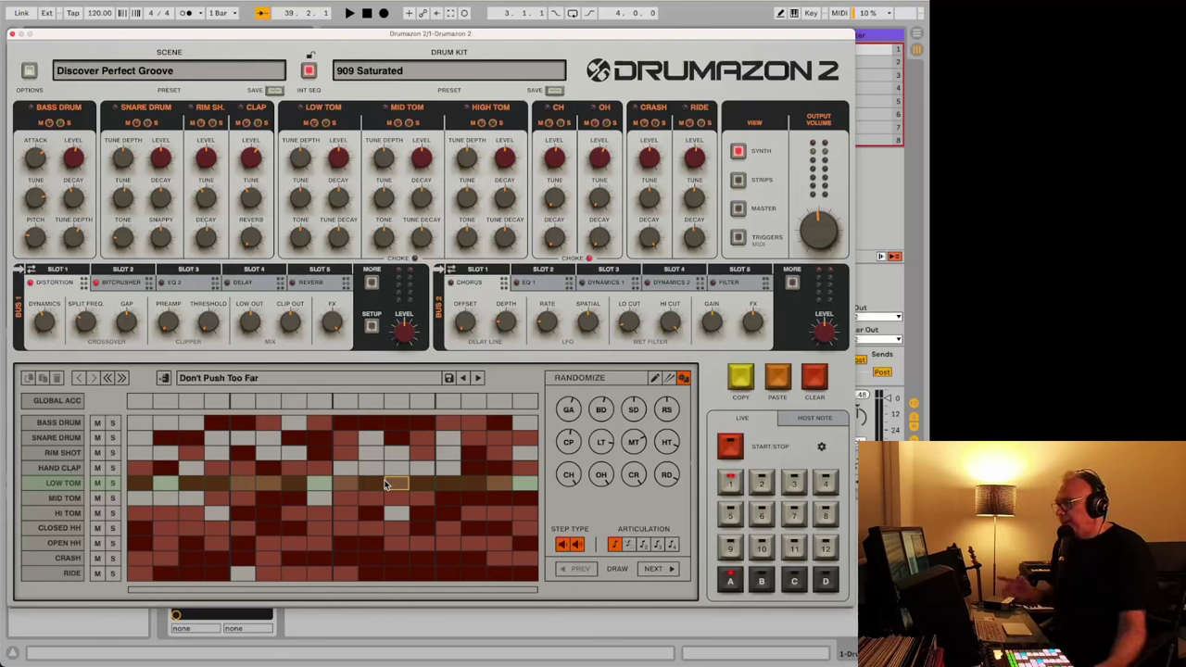
pyautogui.press('space')
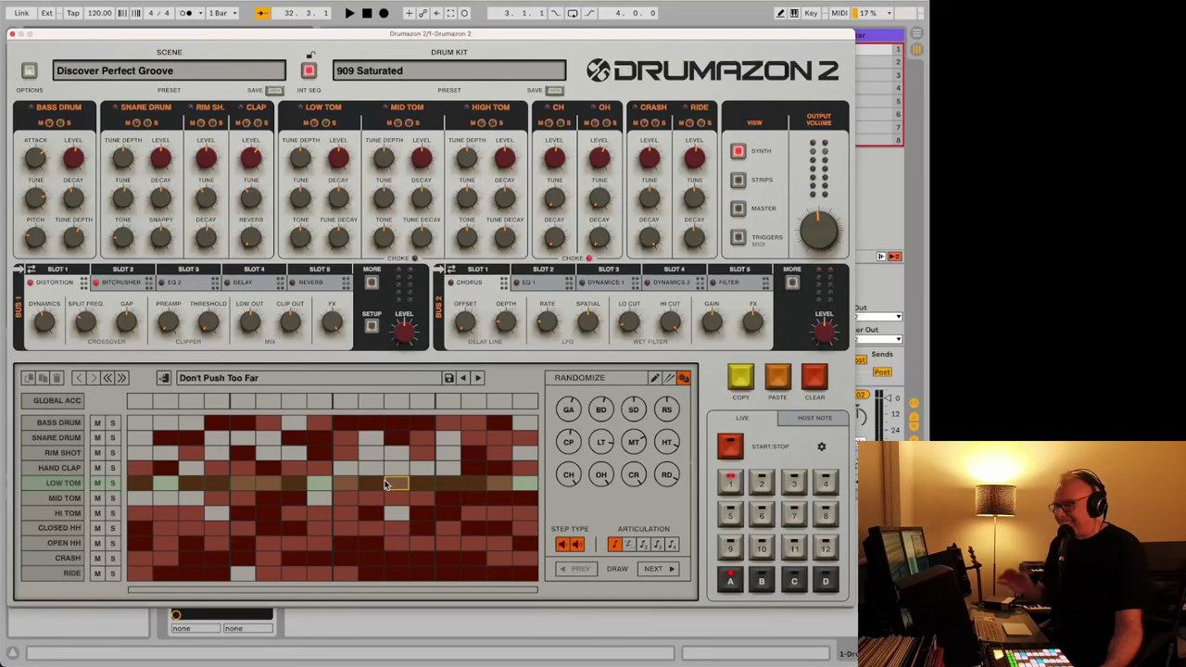
pyautogui.press('space')
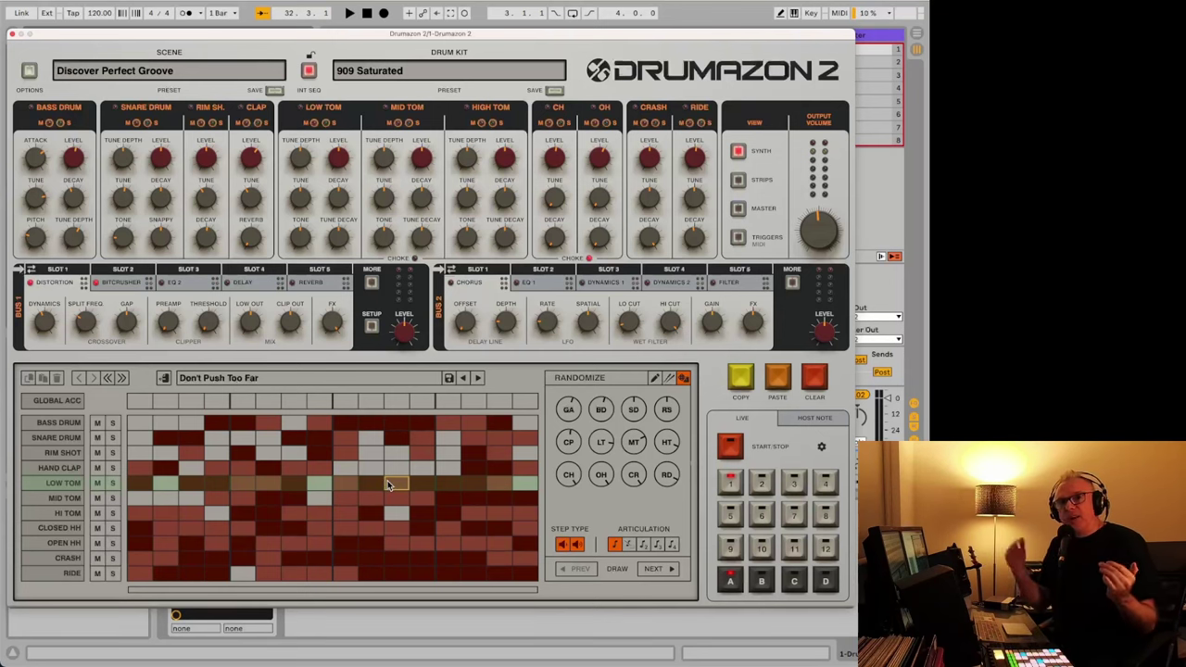
# Lower the randomize amounts for the crash, ride, hi-hats, toms and hand clap to thin out the pattern
pyautogui.click(638, 474)
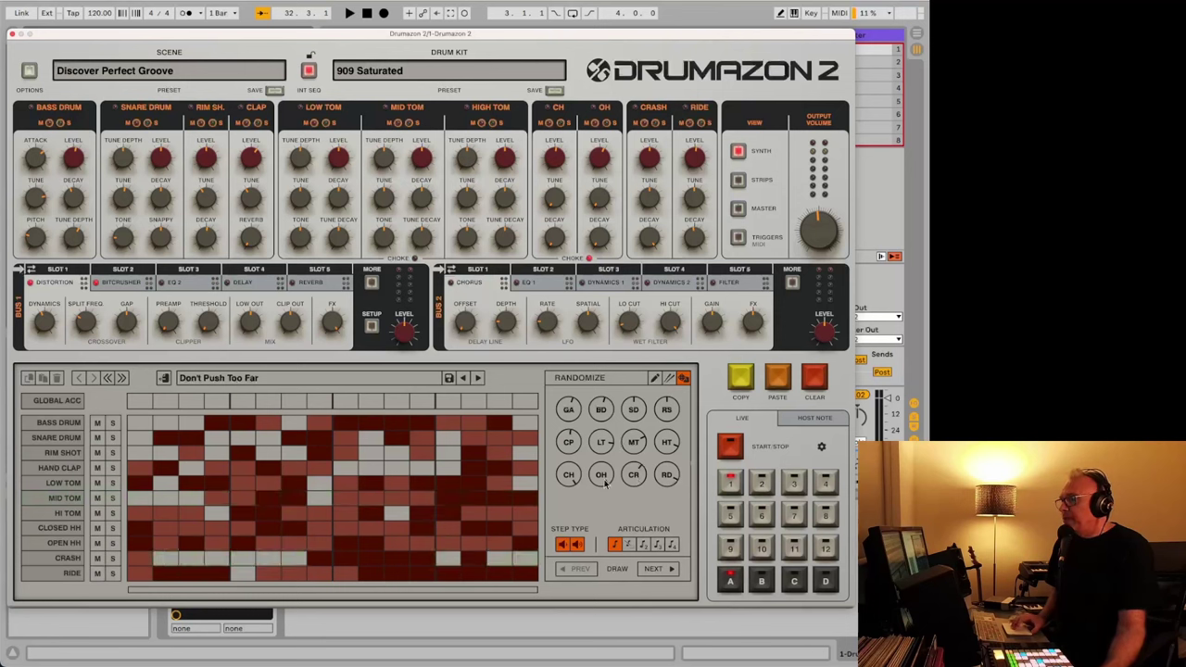
pyautogui.click(666, 474)
pyautogui.moveTo(601, 474); pyautogui.dragTo(606, 516)
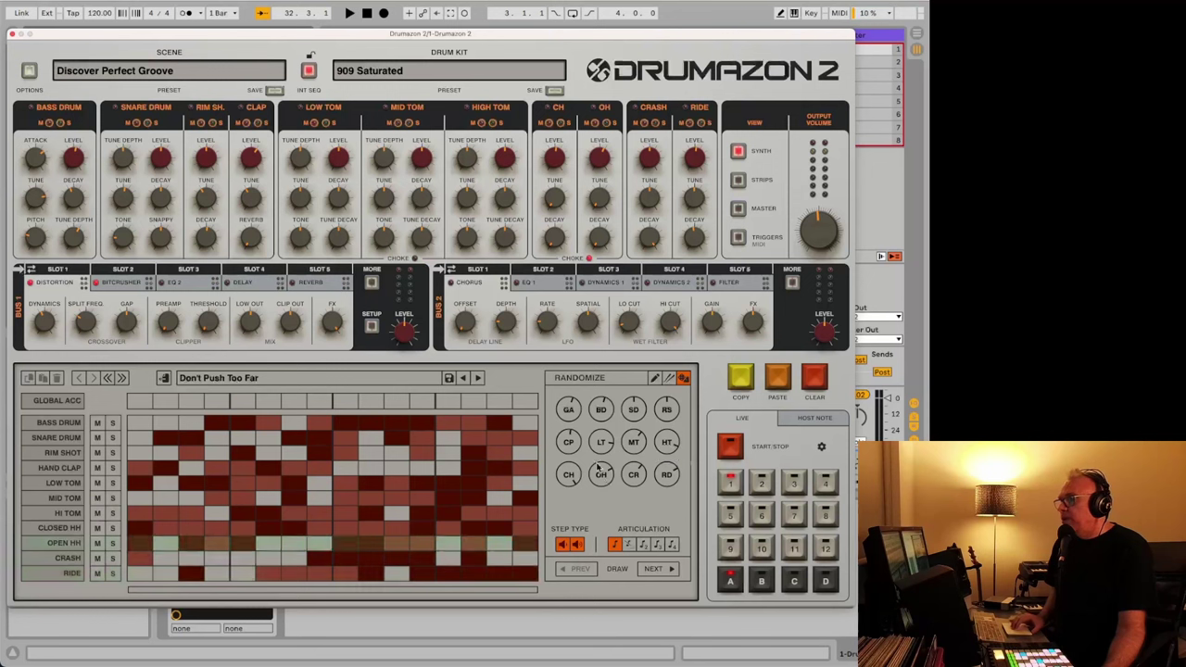
pyautogui.click(666, 442)
pyautogui.click(569, 476)
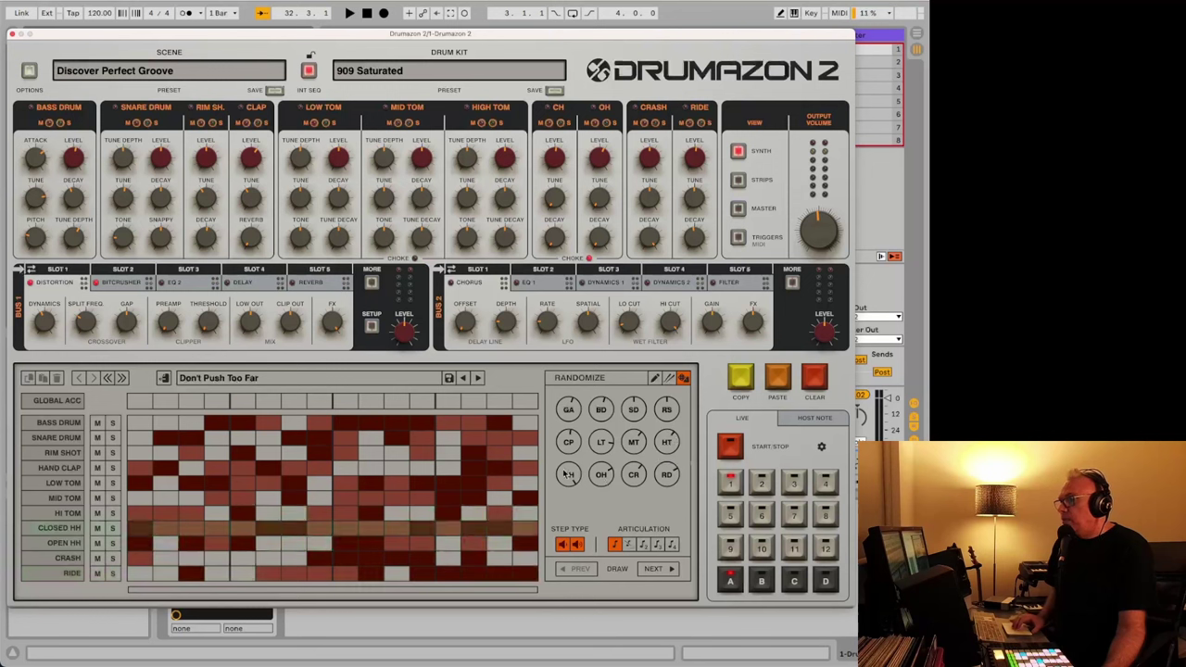
pyautogui.click(568, 442)
pyautogui.click(600, 442)
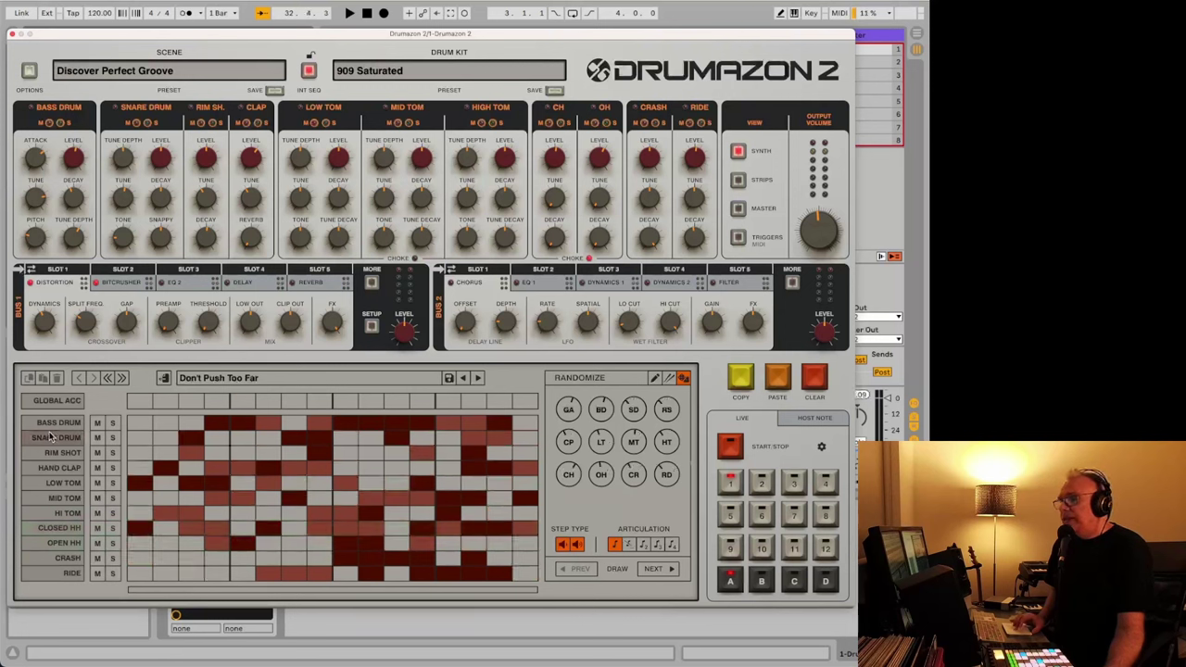
# Limit randomization to the Snare Drum through Ride tracks, leaving out Global Acc and Bass Drum
pyautogui.click(214, 423)
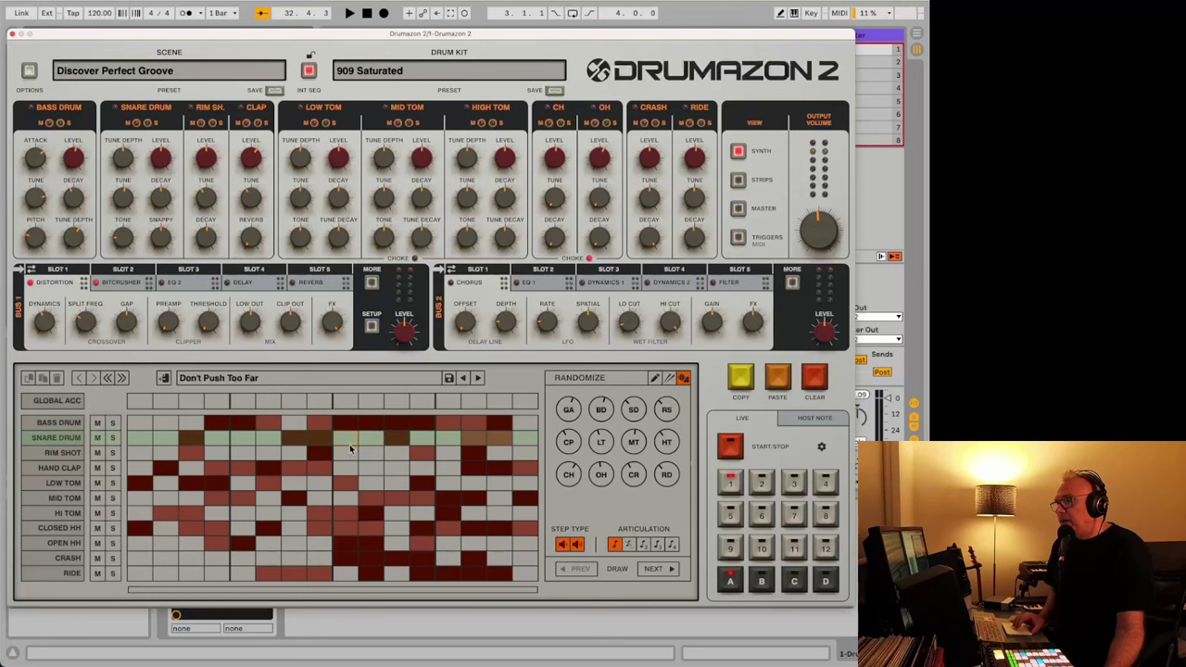
pyautogui.click(81, 436)
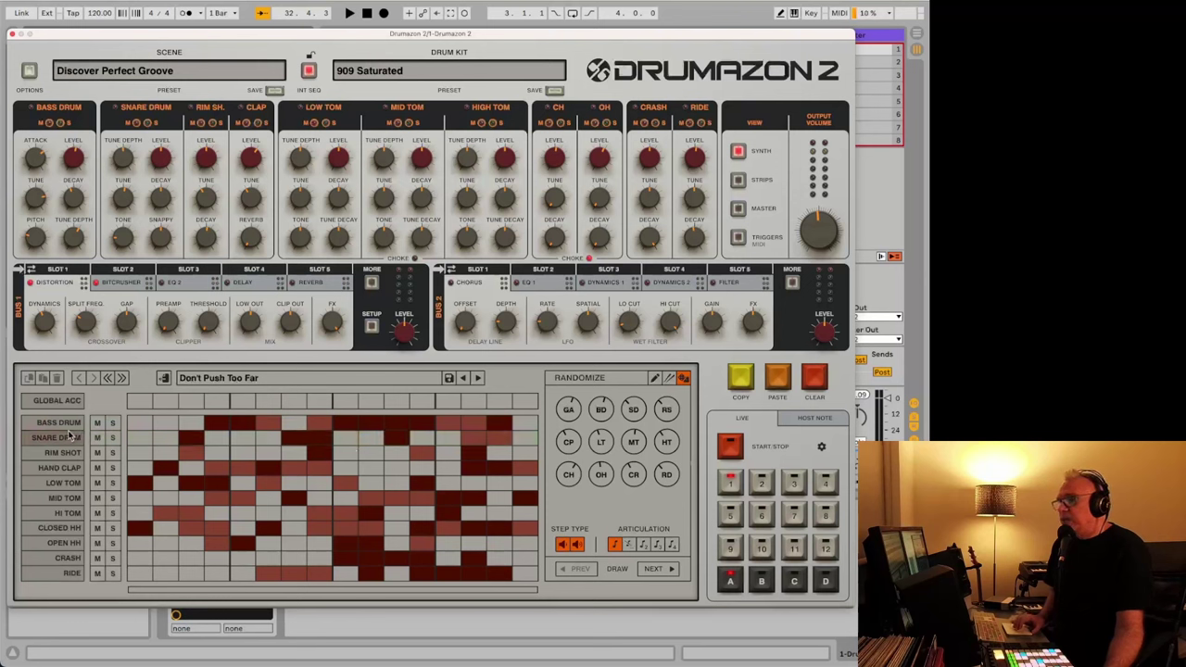
pyautogui.click(63, 438)
pyautogui.click(60, 453)
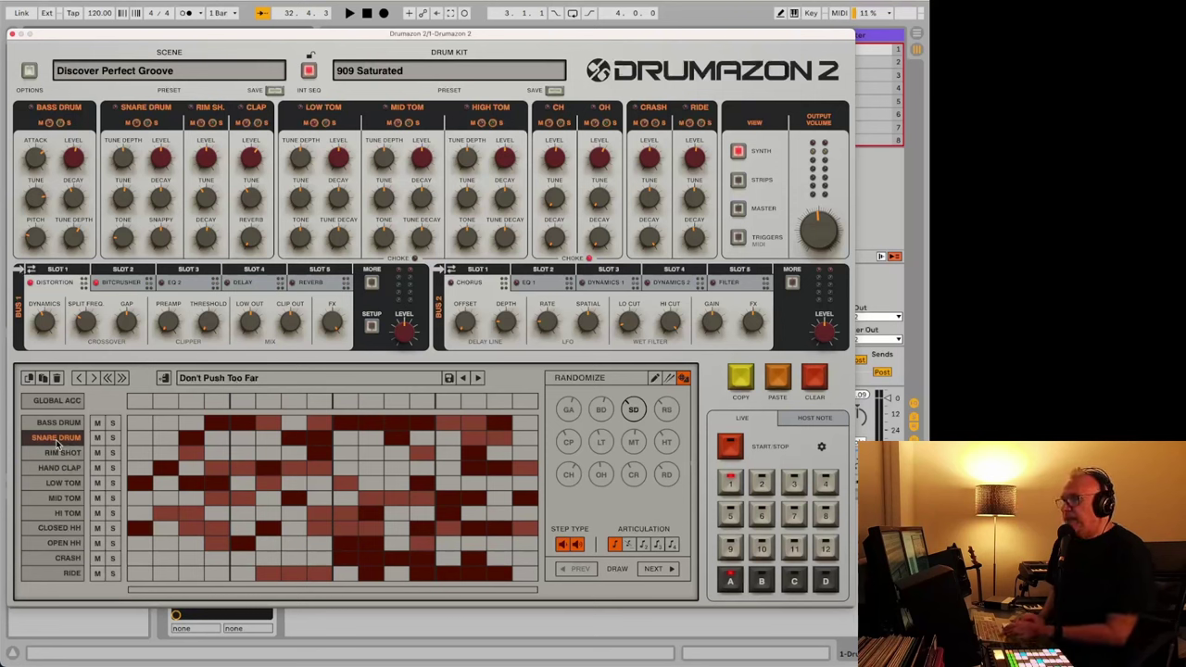
pyautogui.moveTo(56, 445); pyautogui.dragTo(62, 576)
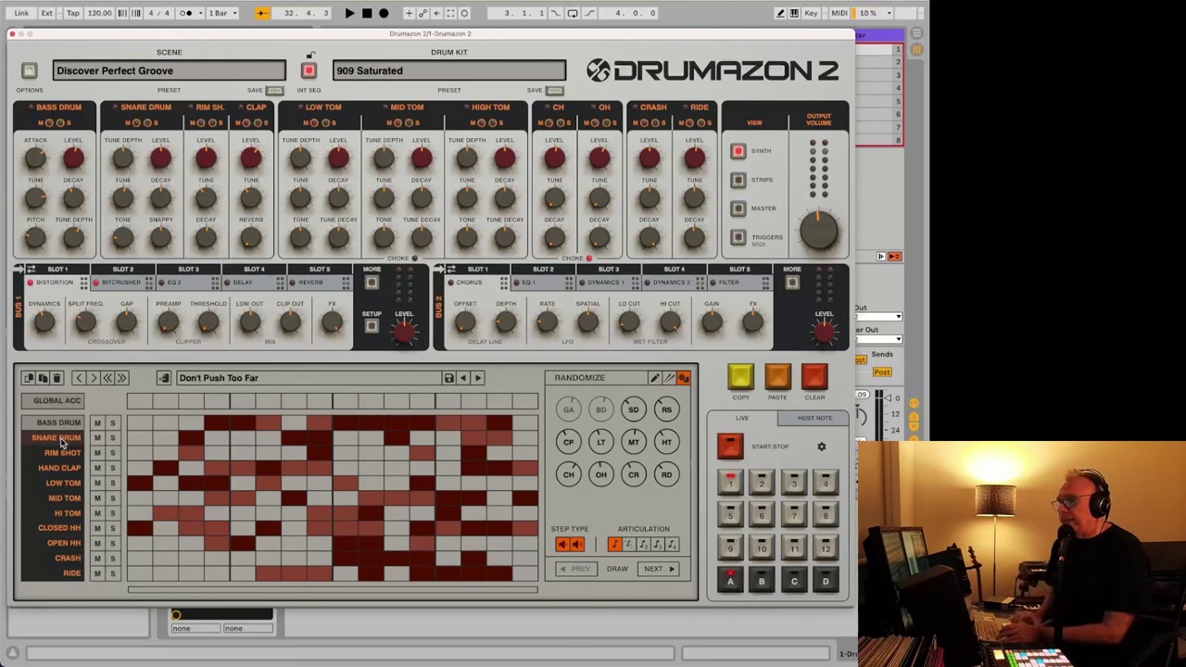
# Clear the Bass Drum row, place four-on-the-floor kicks on steps 1, 5, 9 and 13, and audition the pattern
pyautogui.moveTo(139, 422); pyautogui.dragTo(492, 417)
pyautogui.click(524, 423)
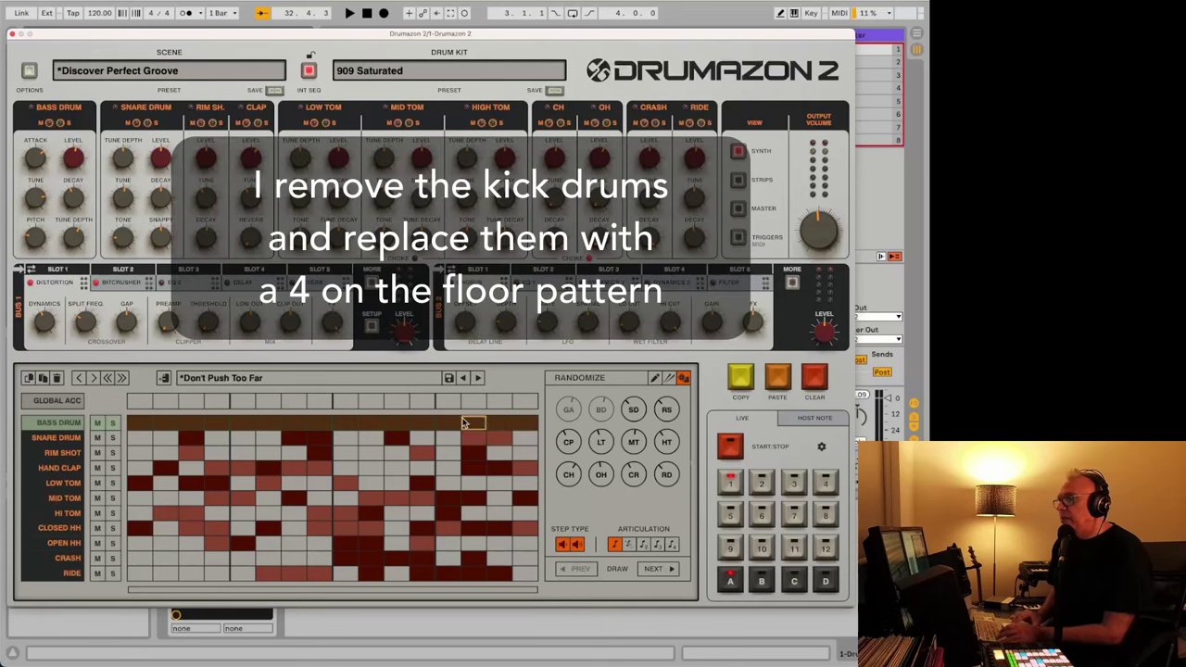
pyautogui.moveTo(143, 423); pyautogui.dragTo(559, 425)
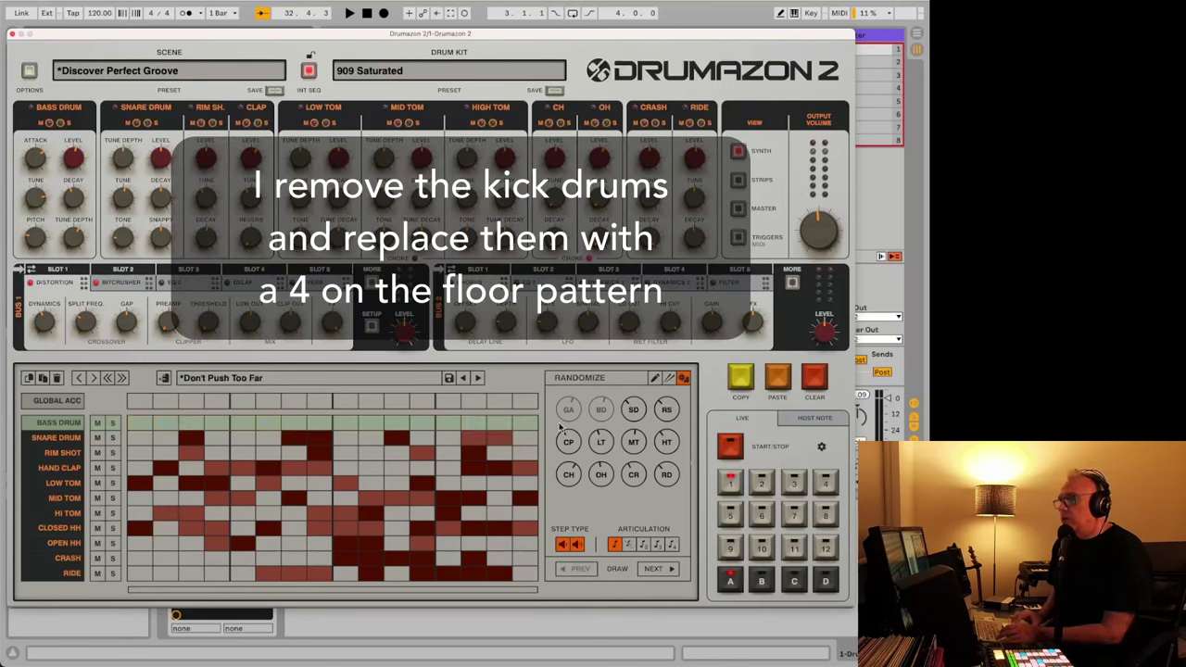
pyautogui.click(141, 424)
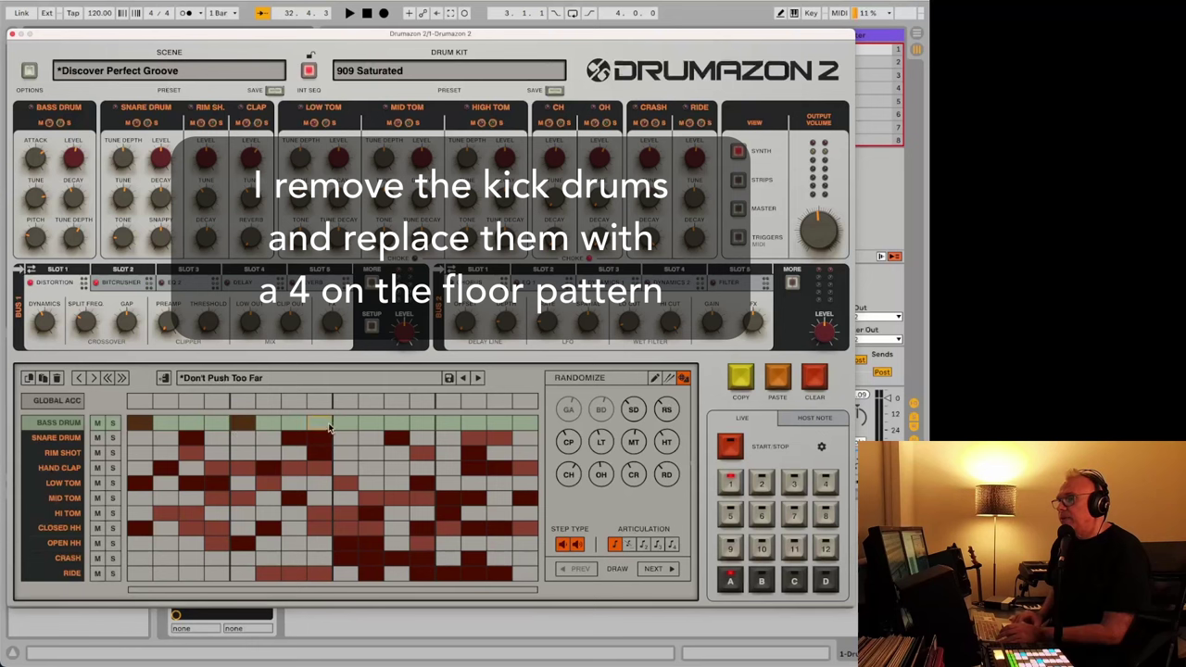
pyautogui.click(345, 423)
pyautogui.click(448, 423)
pyautogui.press('space')
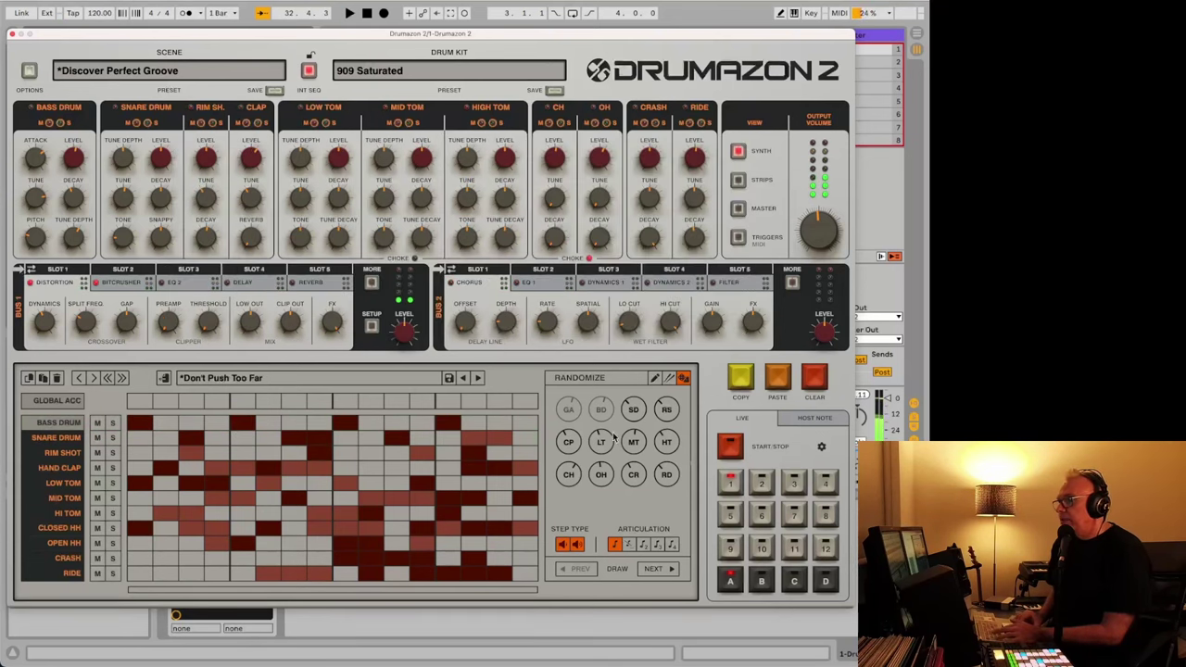
pyautogui.press('space')
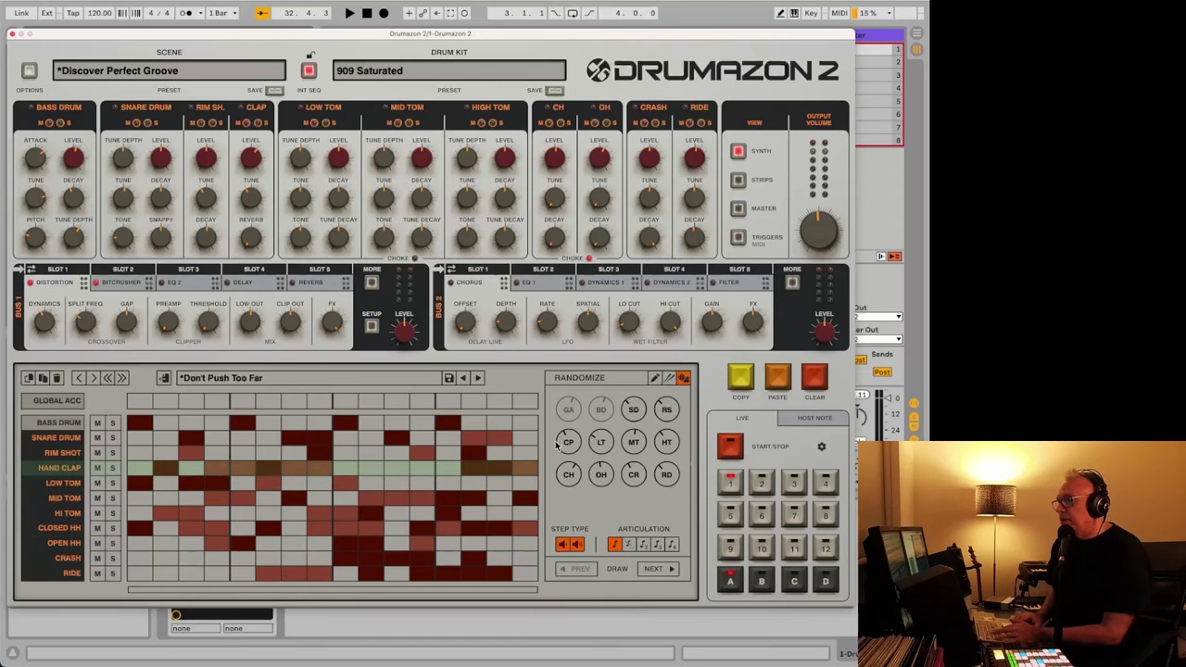
# Reduce the hand clap's randomize amount, draw a new random pattern for the selected tracks and audition it
pyautogui.moveTo(563, 445); pyautogui.dragTo(562, 465)
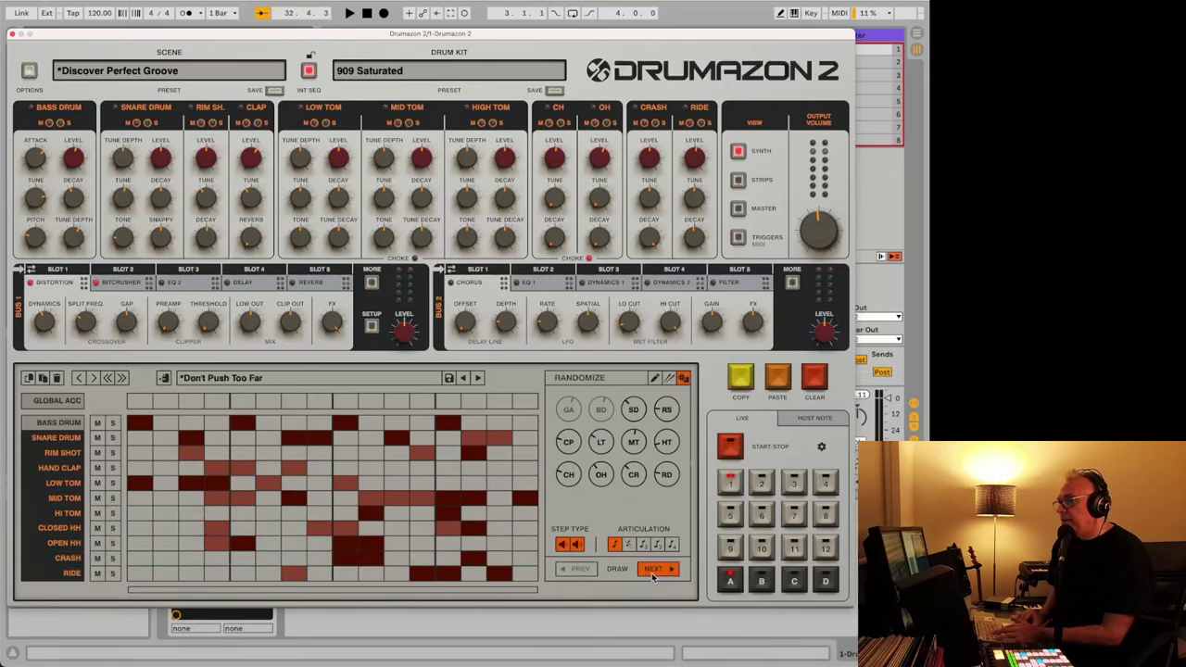
pyautogui.click(653, 572)
pyautogui.press('space')
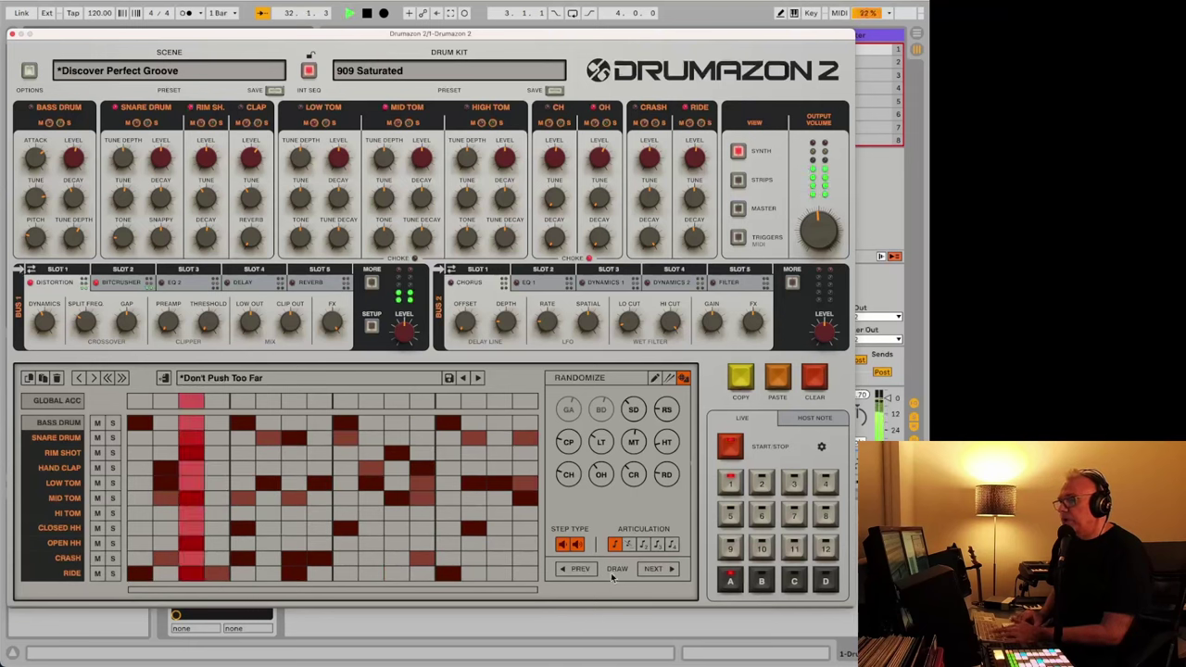
pyautogui.press('space')
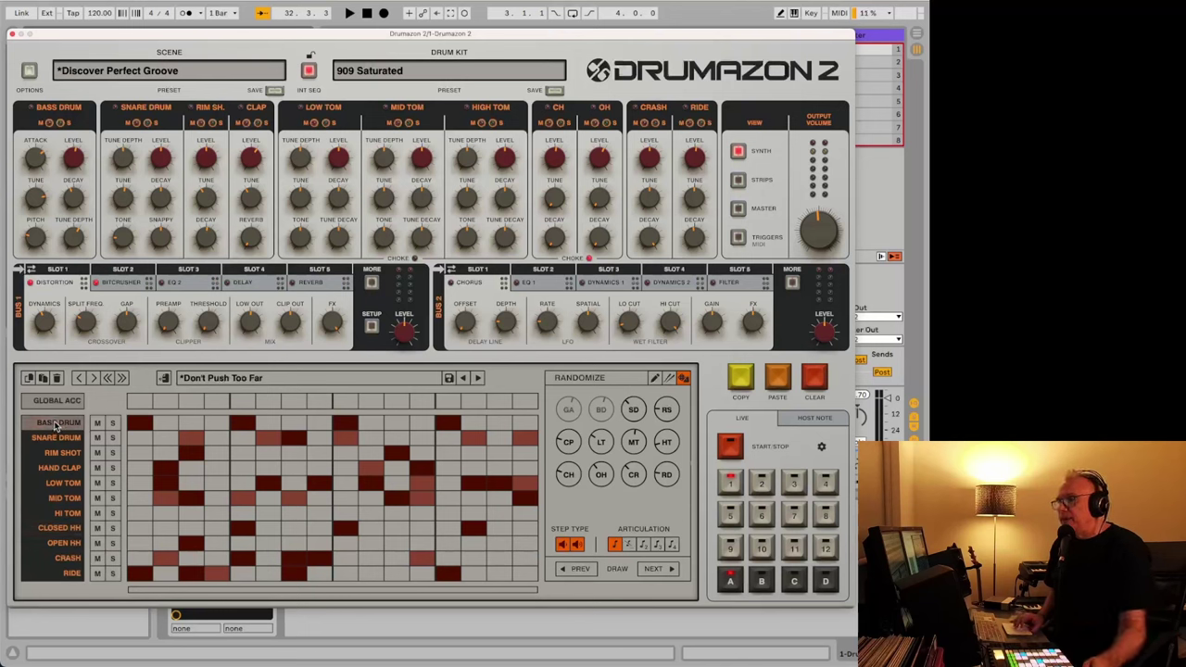
# Mute the Low Tom, Mid Tom, Crash and Ride tracks and play the pattern
pyautogui.press('space')
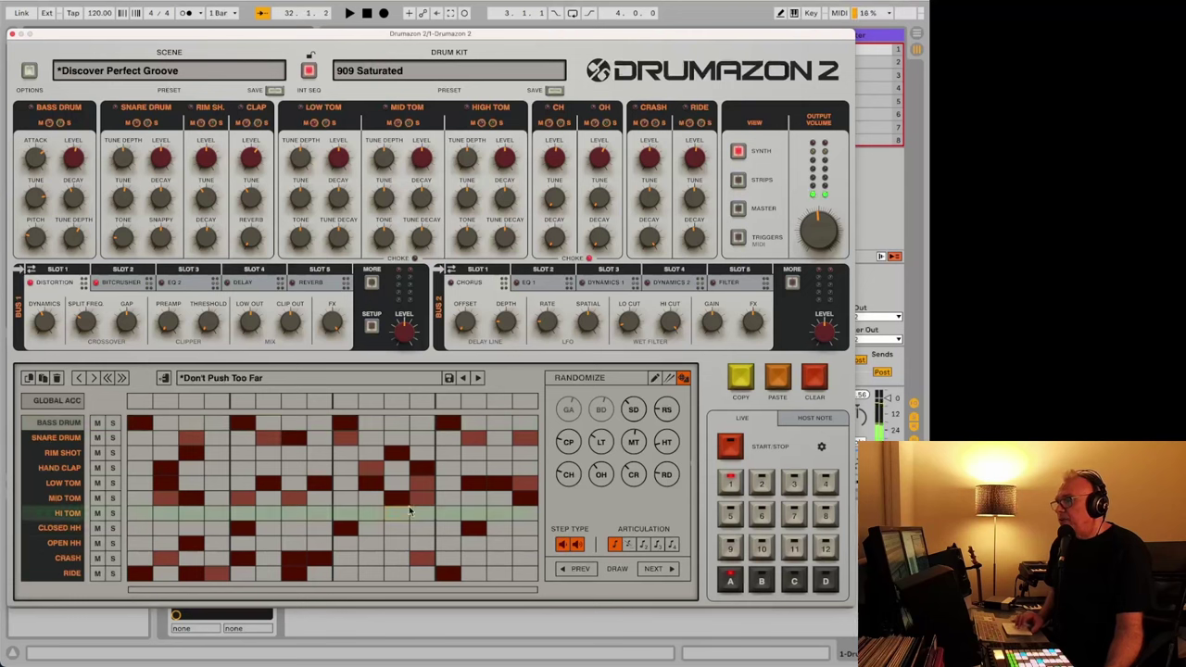
pyautogui.press('space')
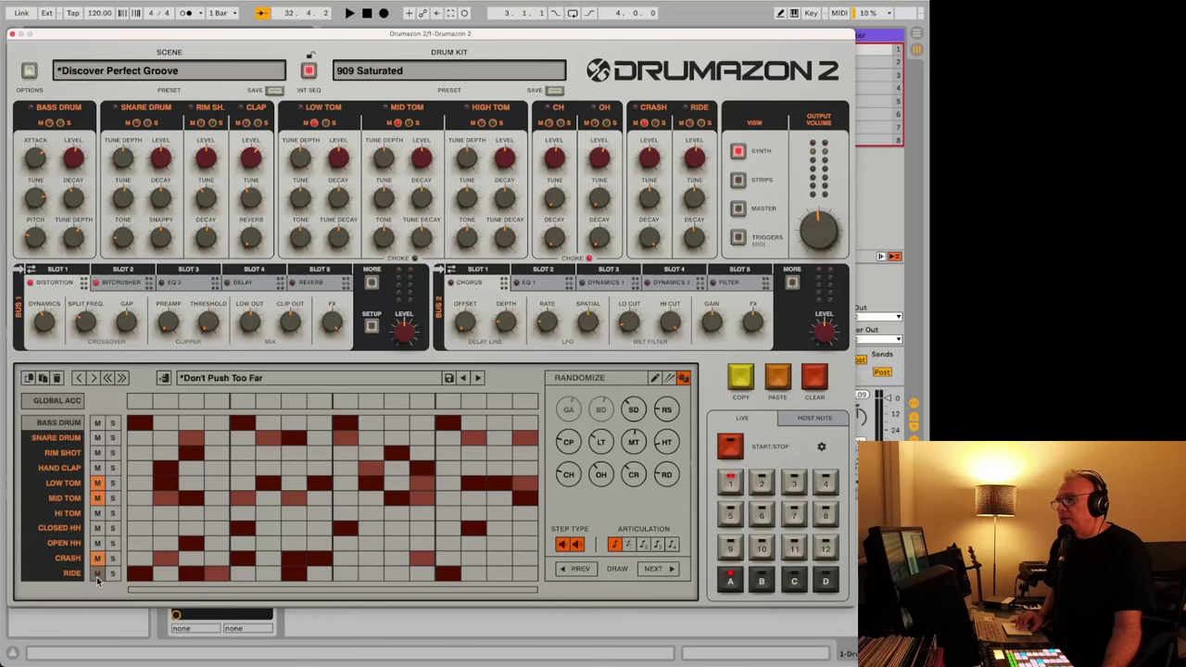
pyautogui.press('space')
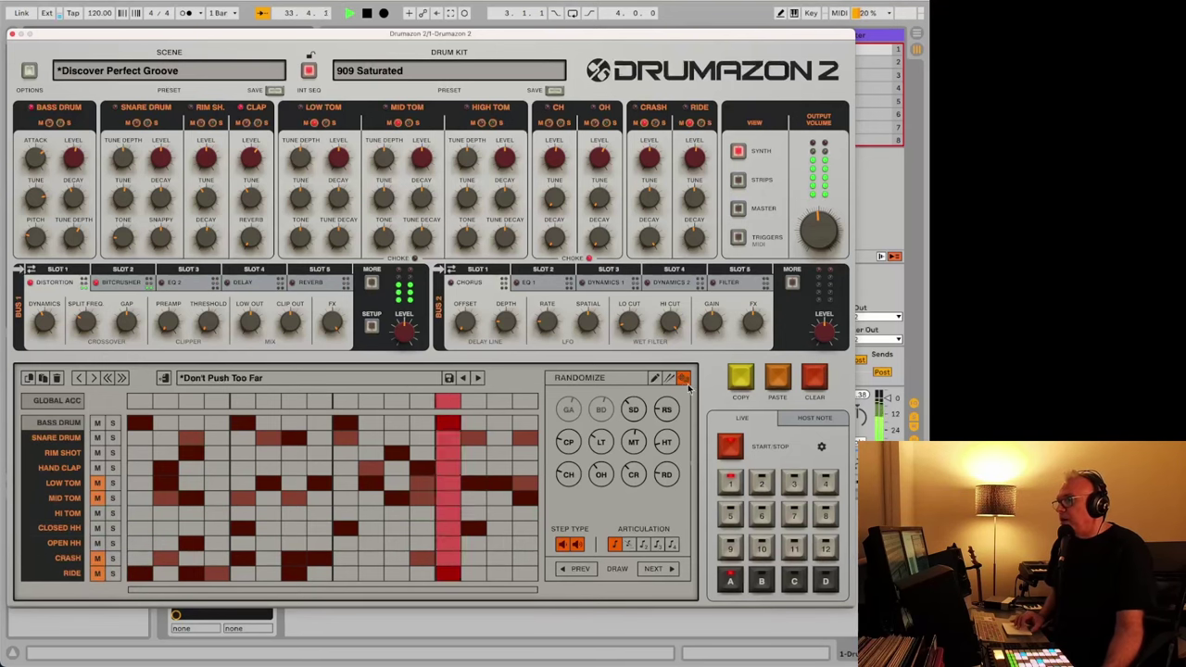
# Draw three further random patterns during playback, and stop on the third one
pyautogui.click(654, 567)
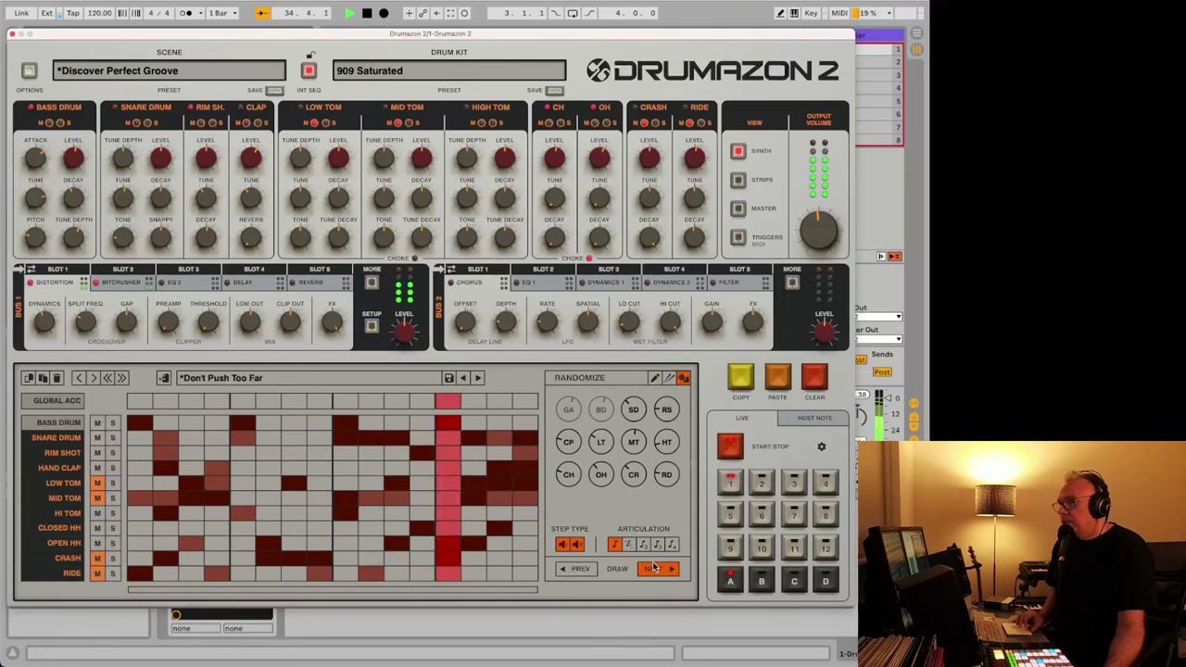
pyautogui.click(654, 568)
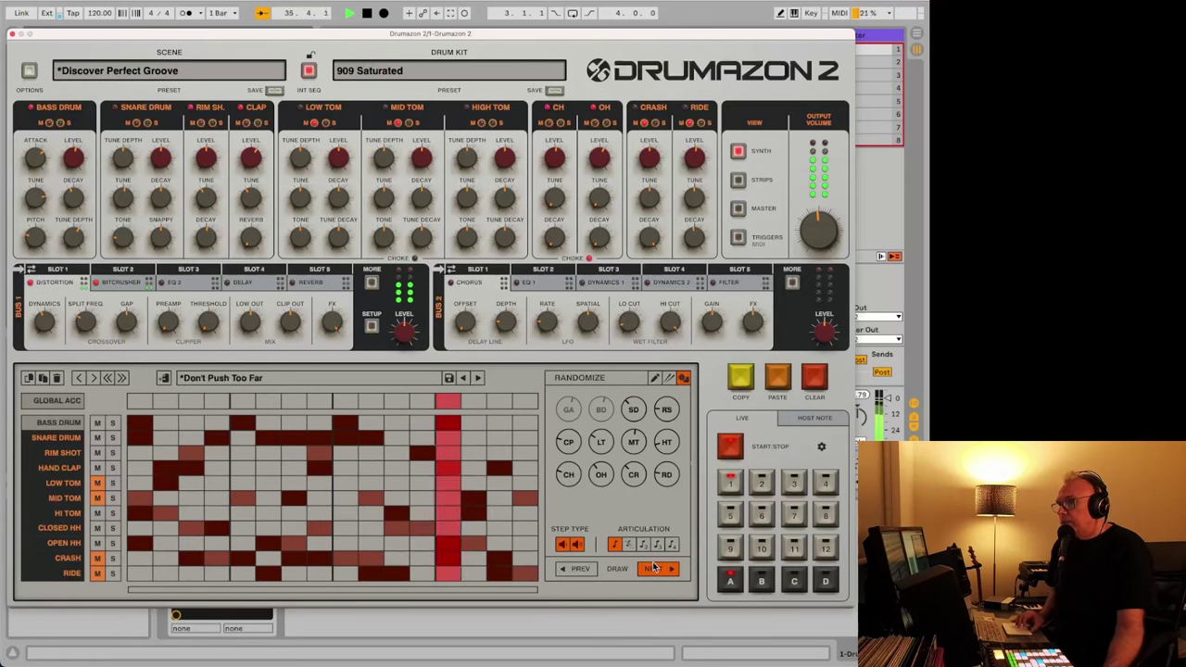
pyautogui.click(654, 568)
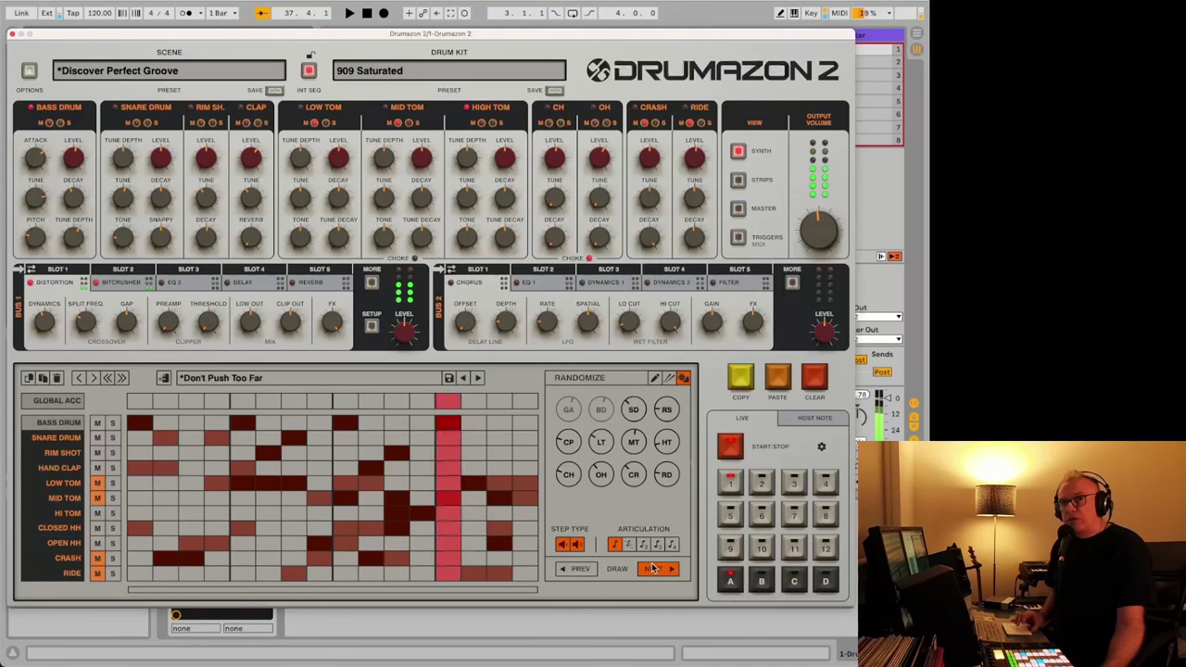
pyautogui.press('space')
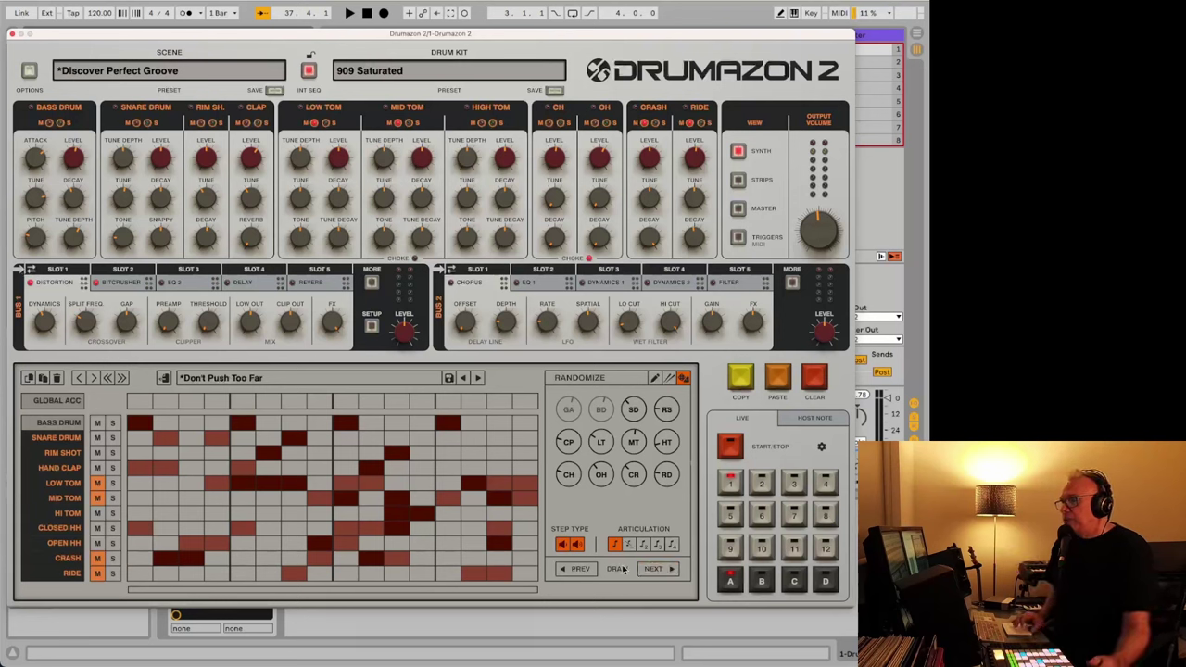
# Switch forward and back between randomized sequences, auditioning the patterns and stopping playback
pyautogui.click(658, 572)
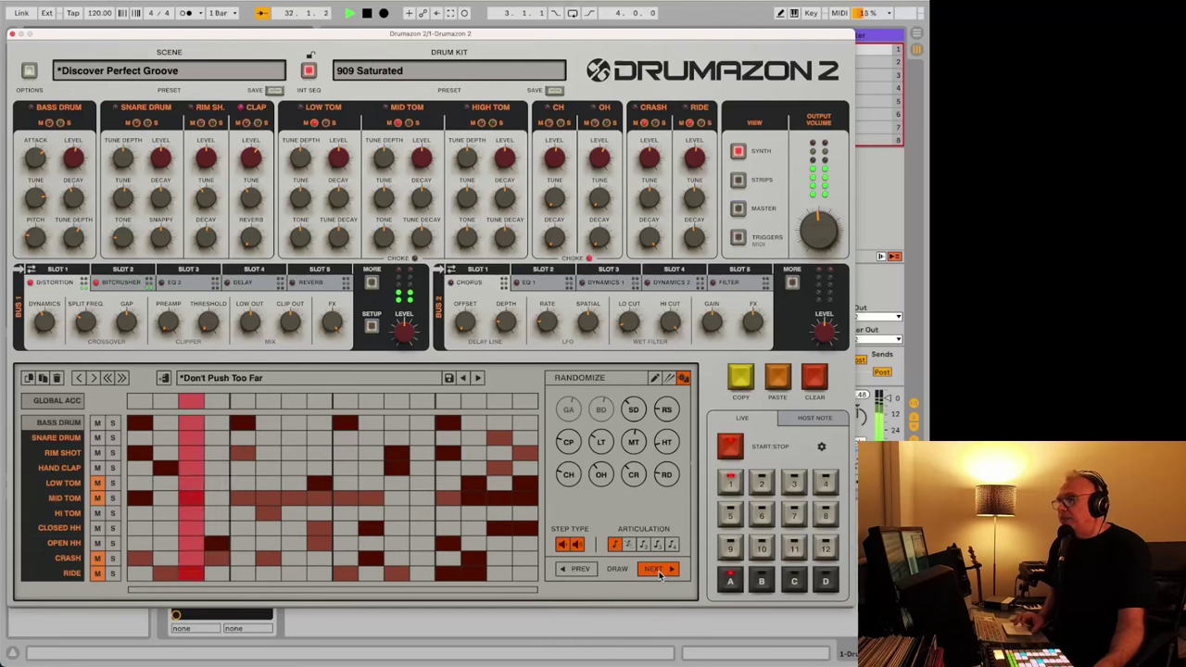
pyautogui.click(656, 572)
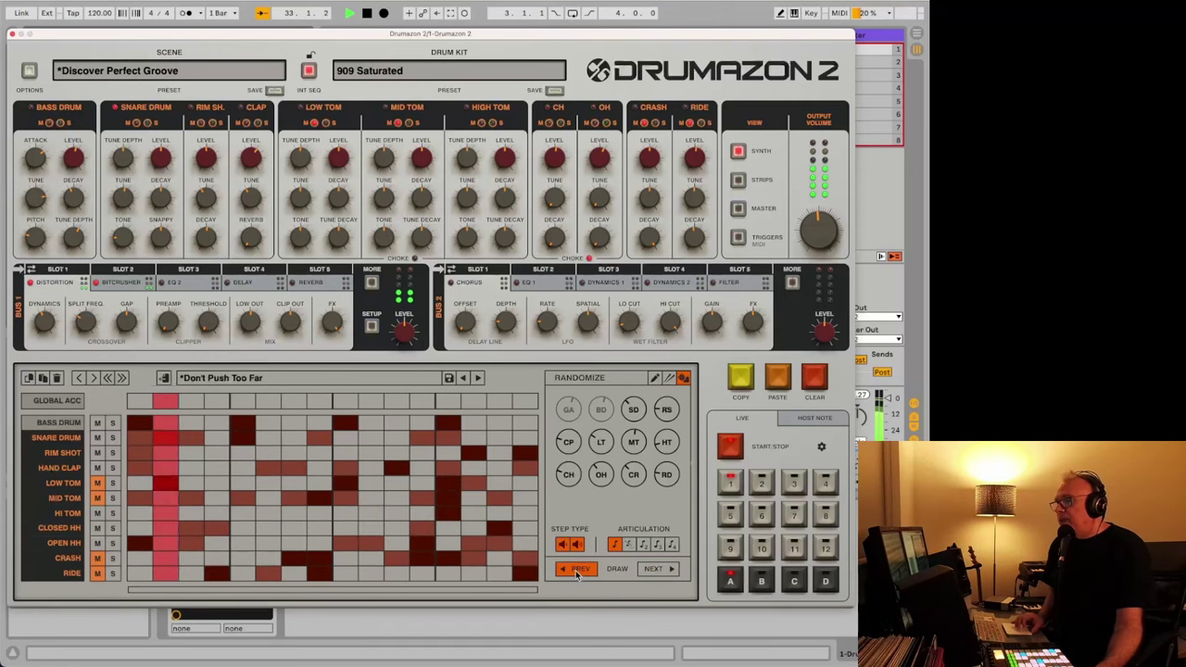
pyautogui.press('space')
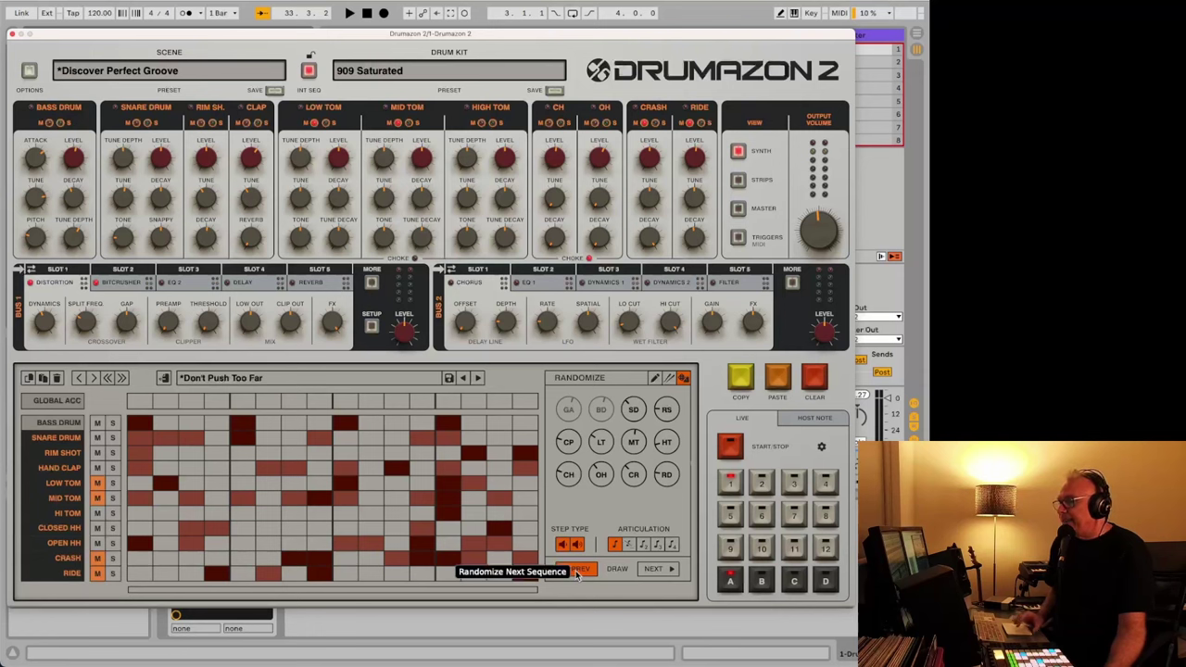
pyautogui.click(576, 571)
pyautogui.press('space')
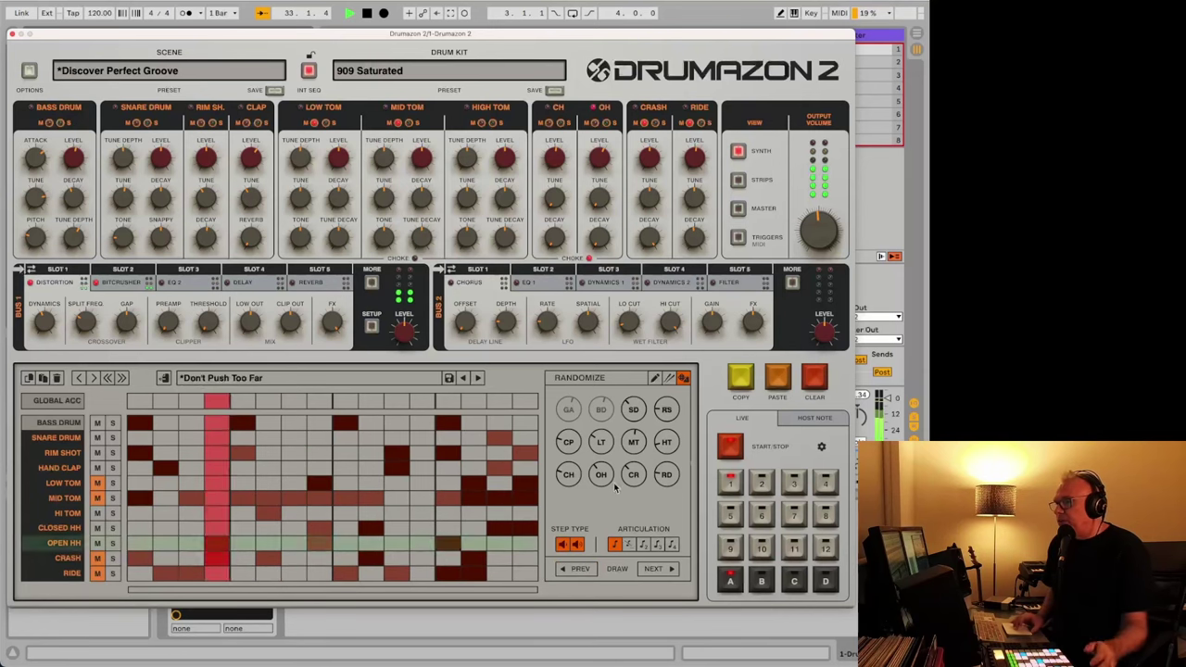
pyautogui.press('space')
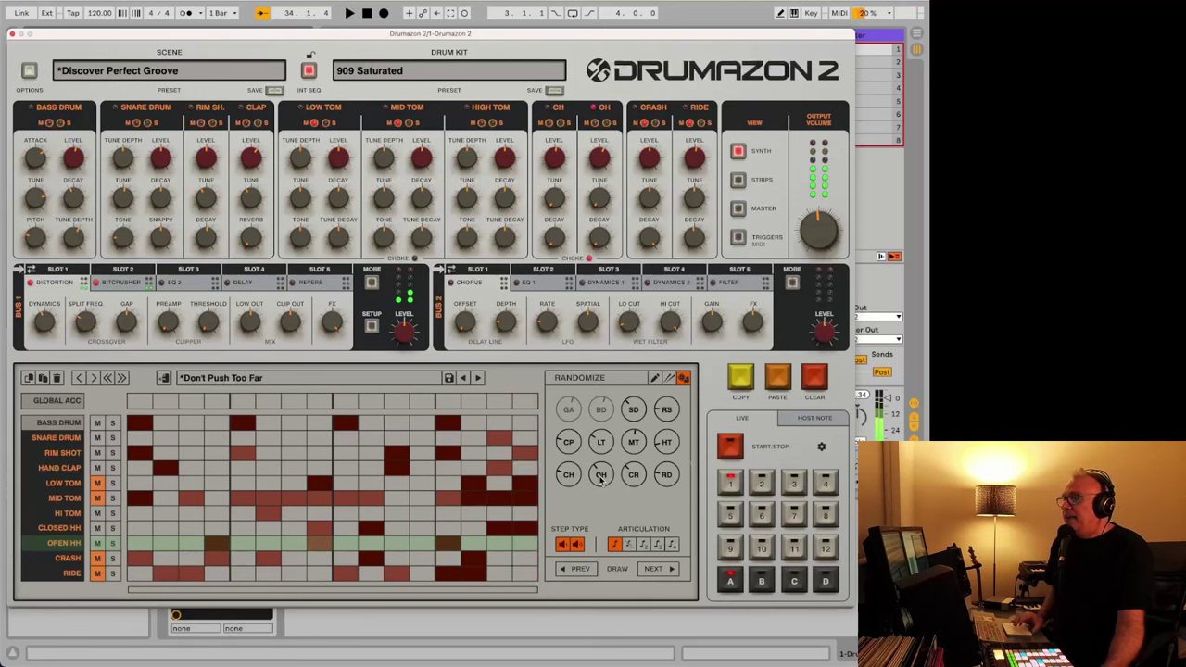
# Raise the open hi-hat's randomize amount, lower those of the Low and Mid Toms, and audition the pattern
pyautogui.moveTo(601, 481)
pyautogui.moveTo(601, 480); pyautogui.dragTo(625, 477)
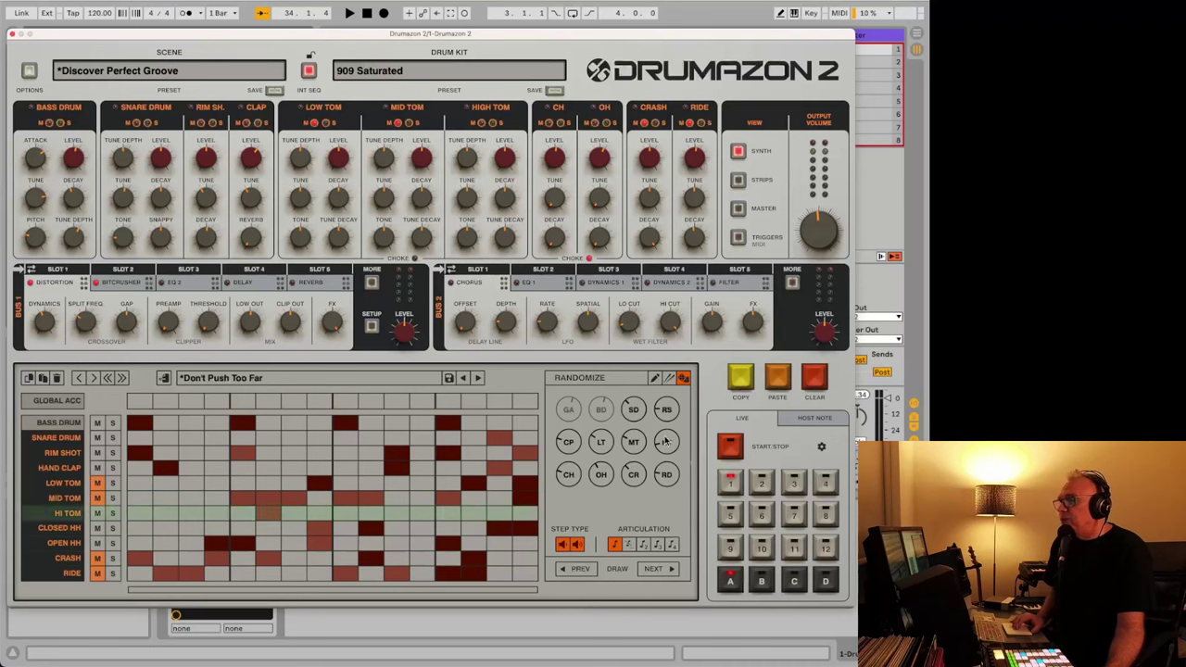
pyautogui.moveTo(664, 442); pyautogui.dragTo(659, 398)
pyautogui.press('space')
pyautogui.moveTo(660, 397); pyautogui.dragTo(665, 476)
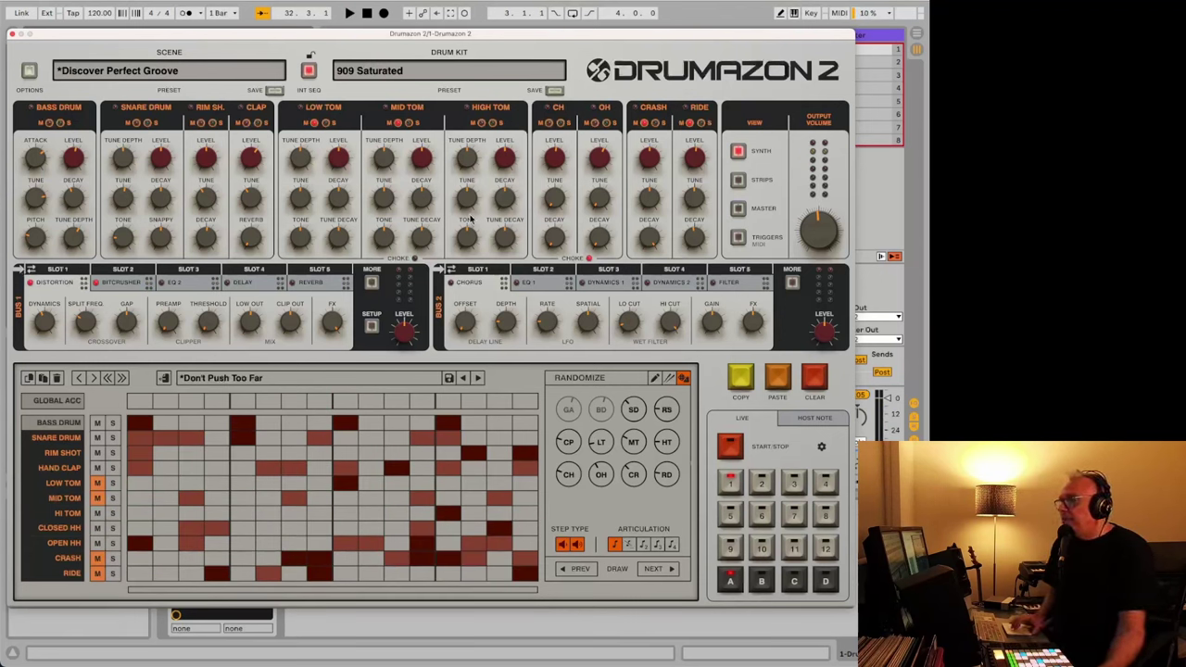
# Run MIDI learn on the High Tom's Tune Decay with CC #60, turn it down to 0%, and close its parameter settings
pyautogui.rightClick(503, 243)
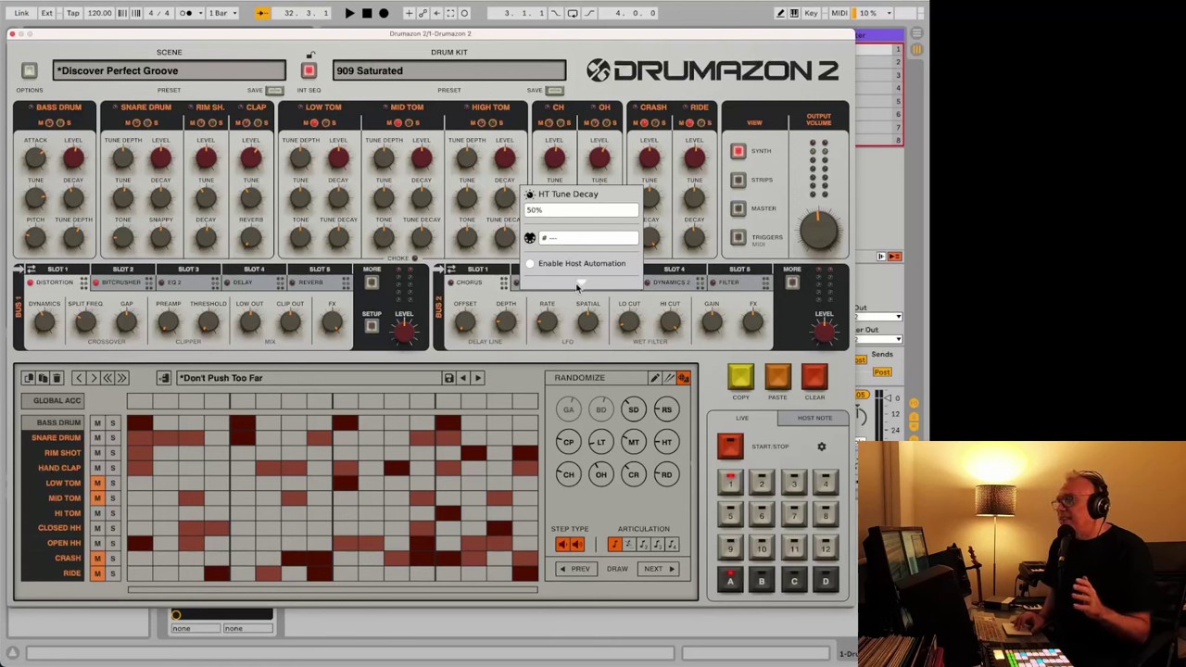
pyautogui.click(577, 285)
pyautogui.click(552, 255)
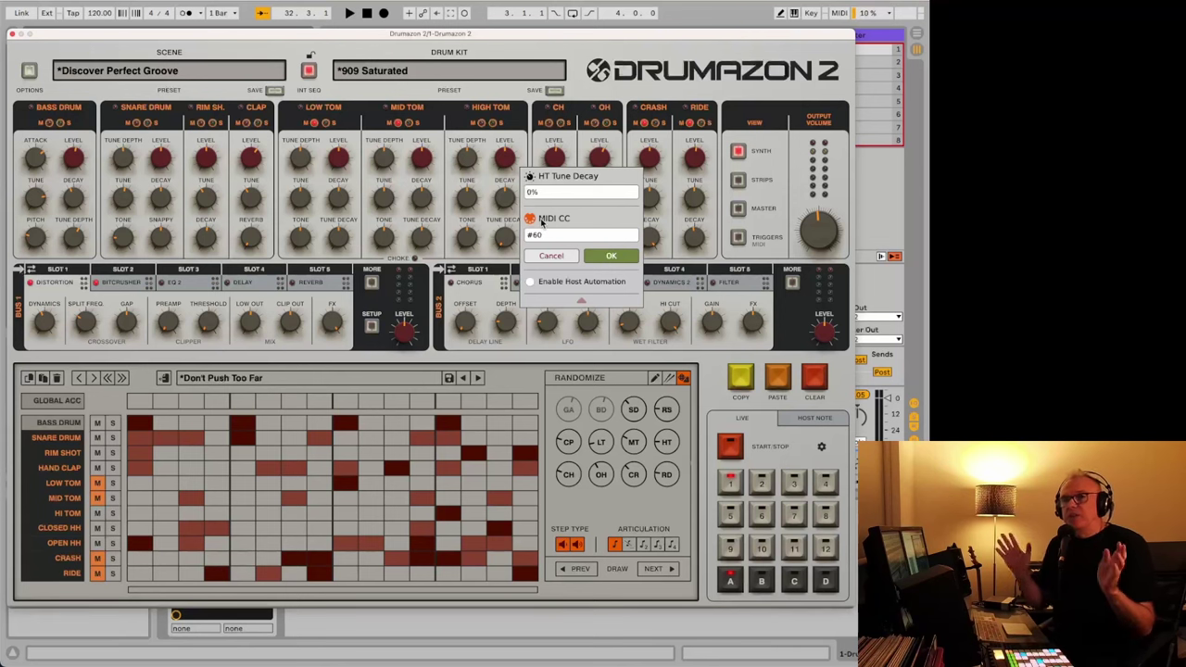
pyautogui.click(514, 204)
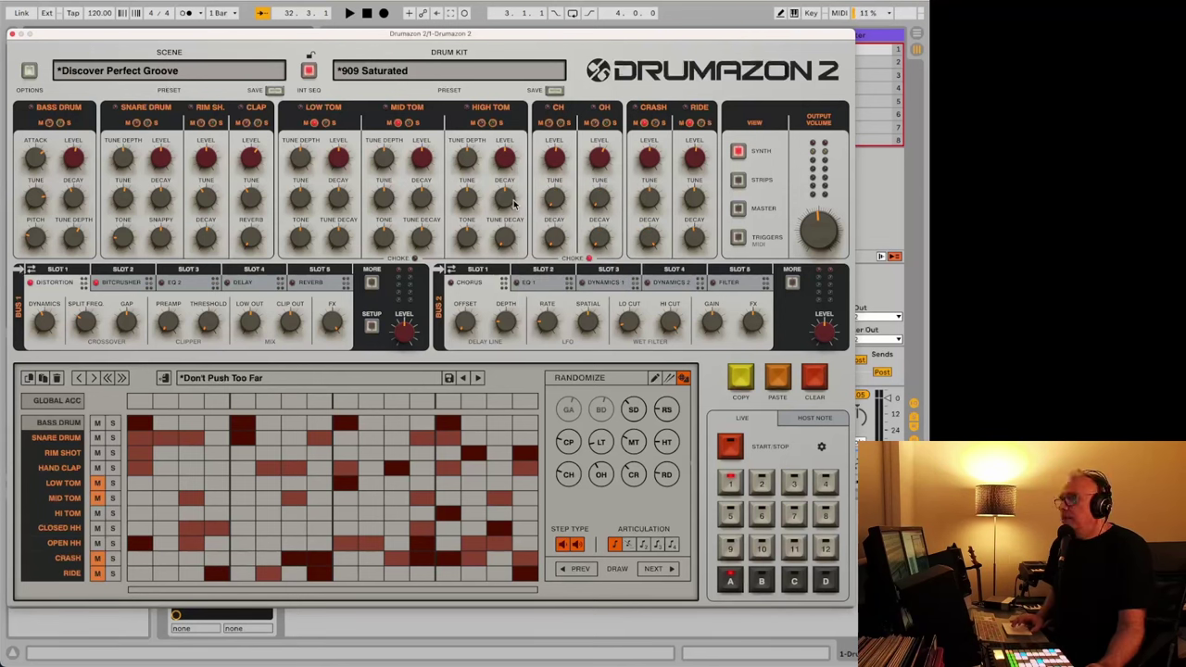
# Run MIDI learn on the snare drum's Random Amount with CC #64 and play the pattern
pyautogui.rightClick(632, 413)
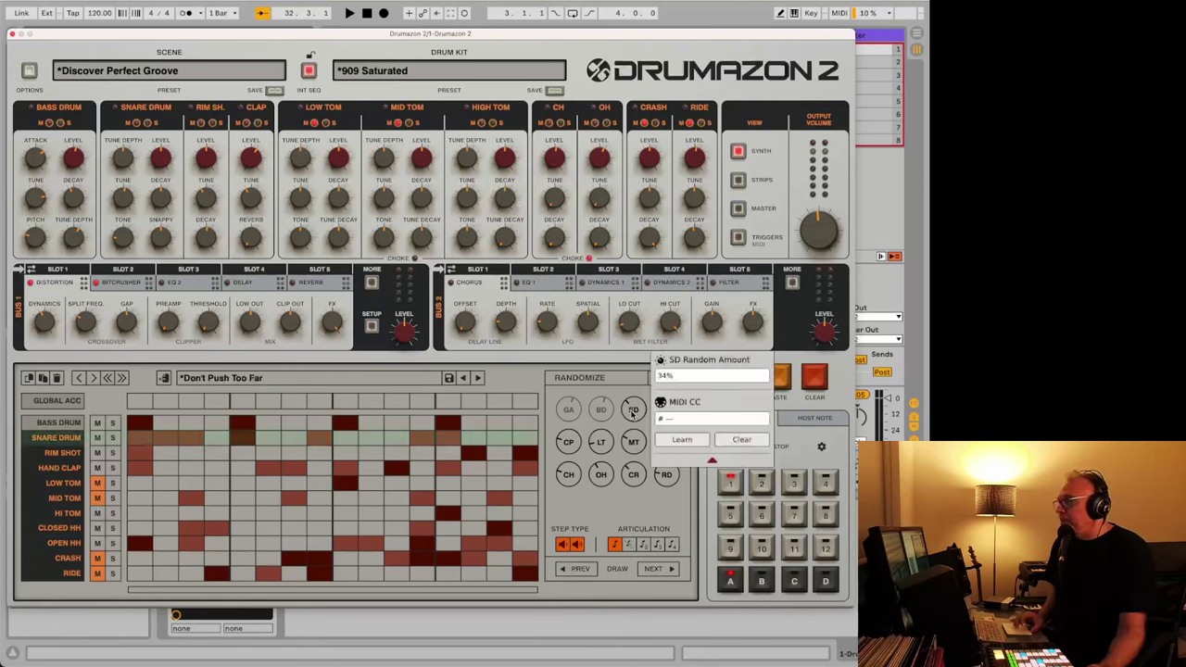
pyautogui.click(681, 440)
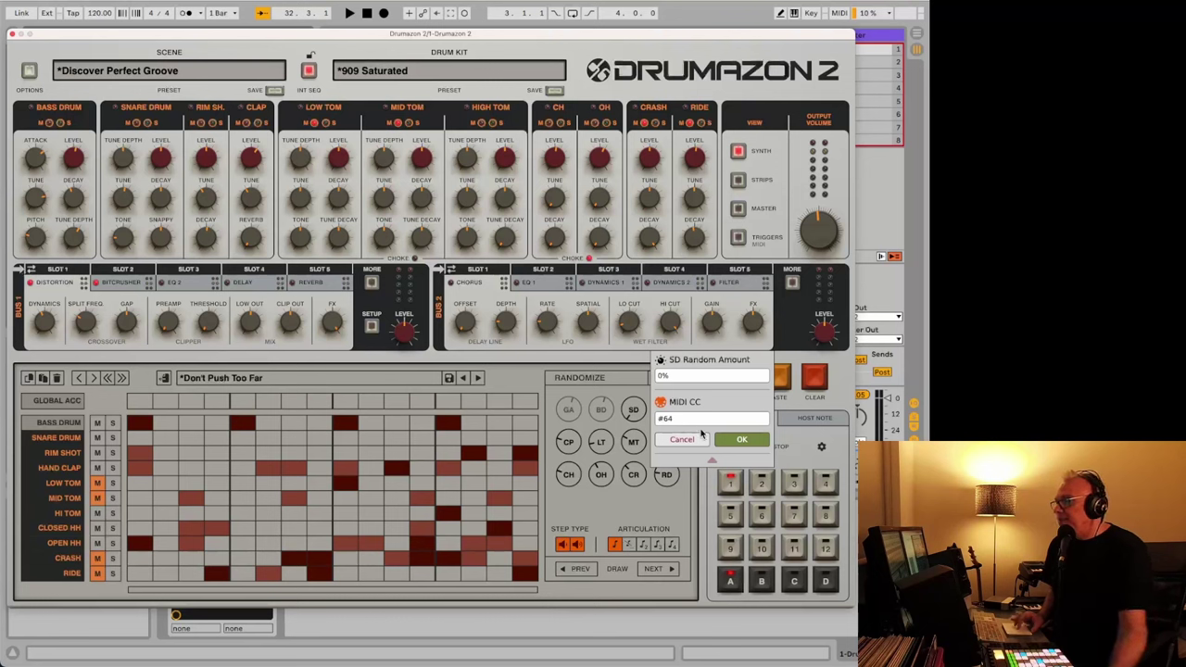
pyautogui.press('space')
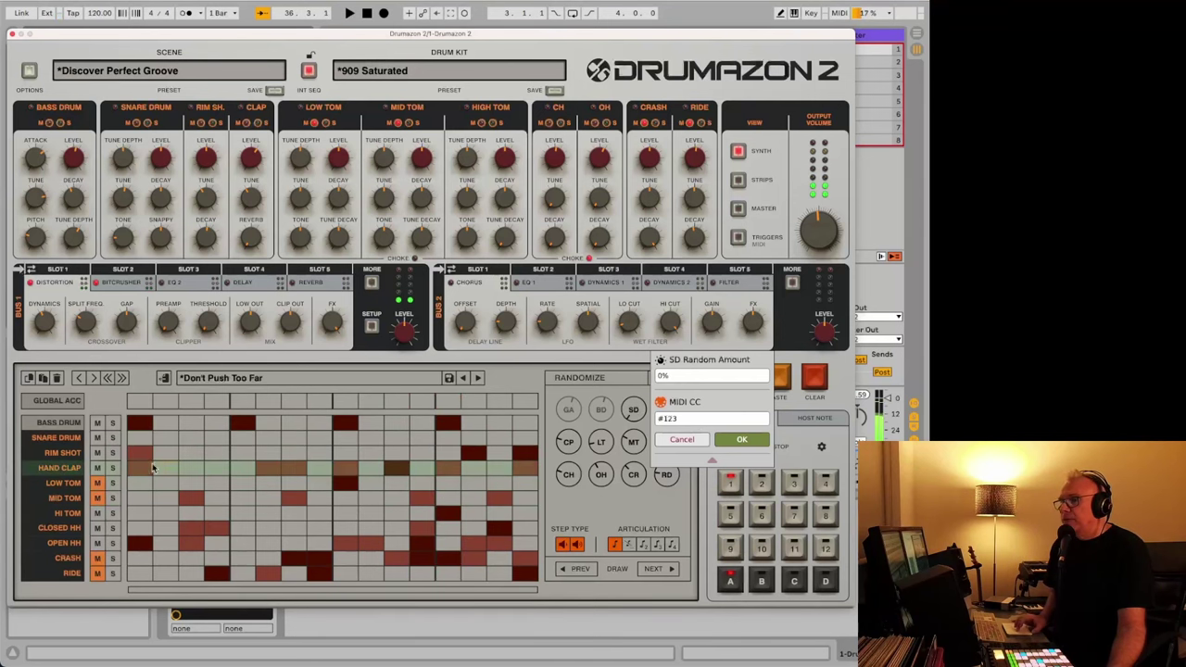
# Sweep the snare drum's random amount up and down during playback, both soloed and within the full pattern
pyautogui.click(113, 438)
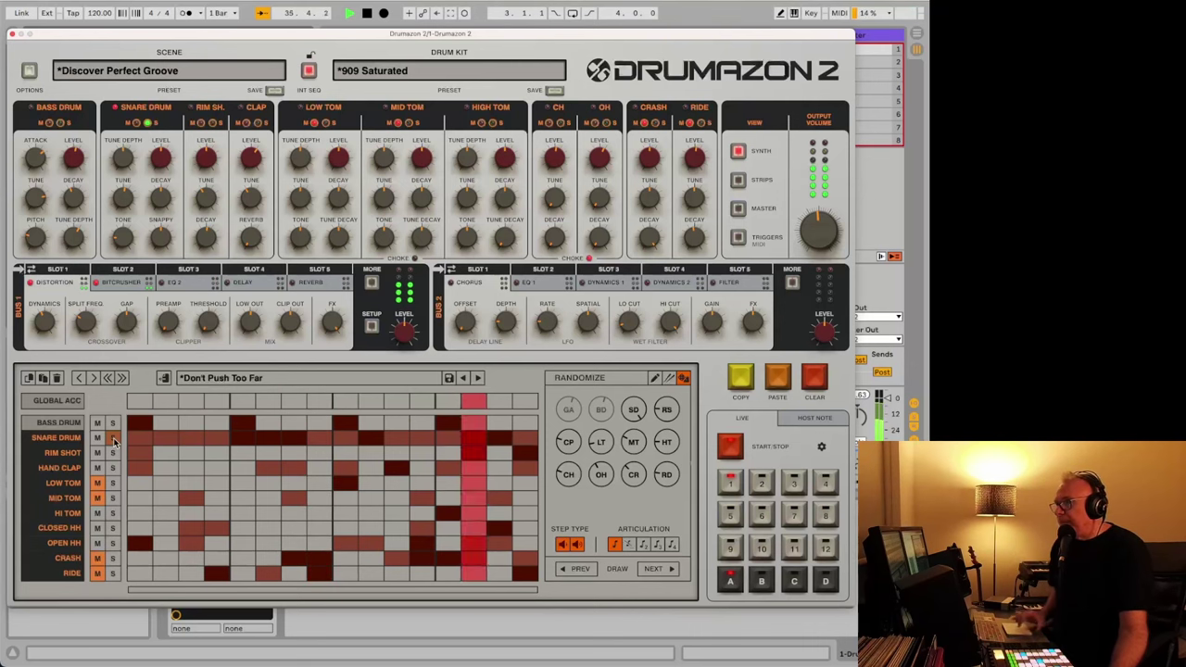
pyautogui.click(632, 409)
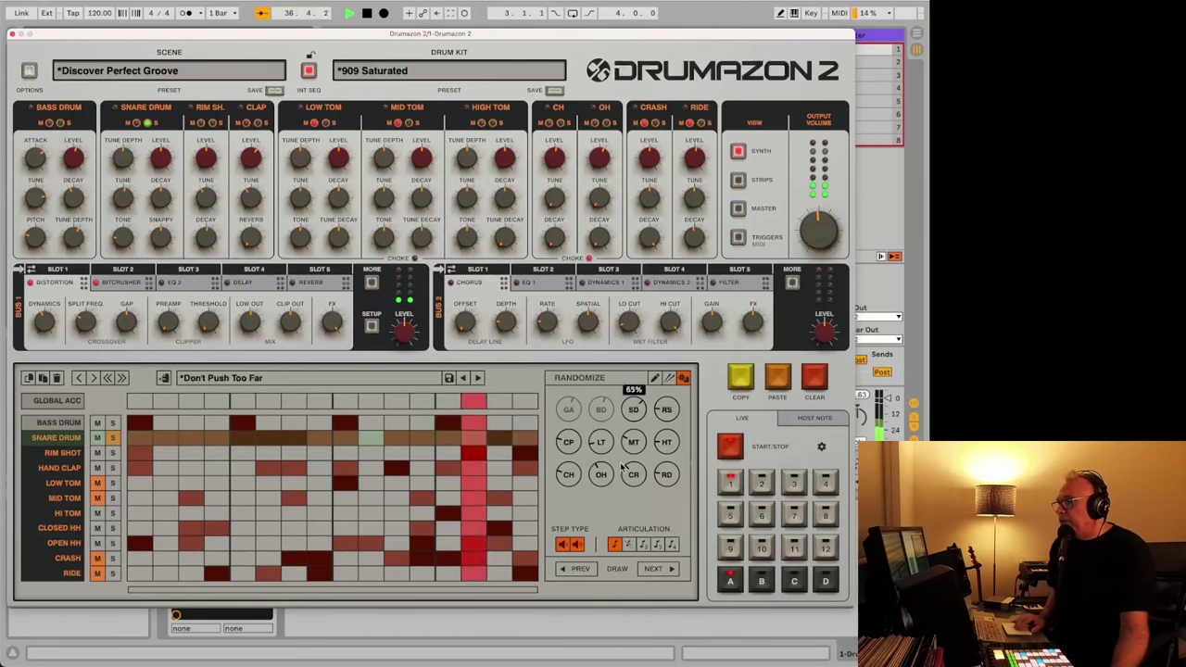
pyautogui.moveTo(624, 496); pyautogui.dragTo(627, 556)
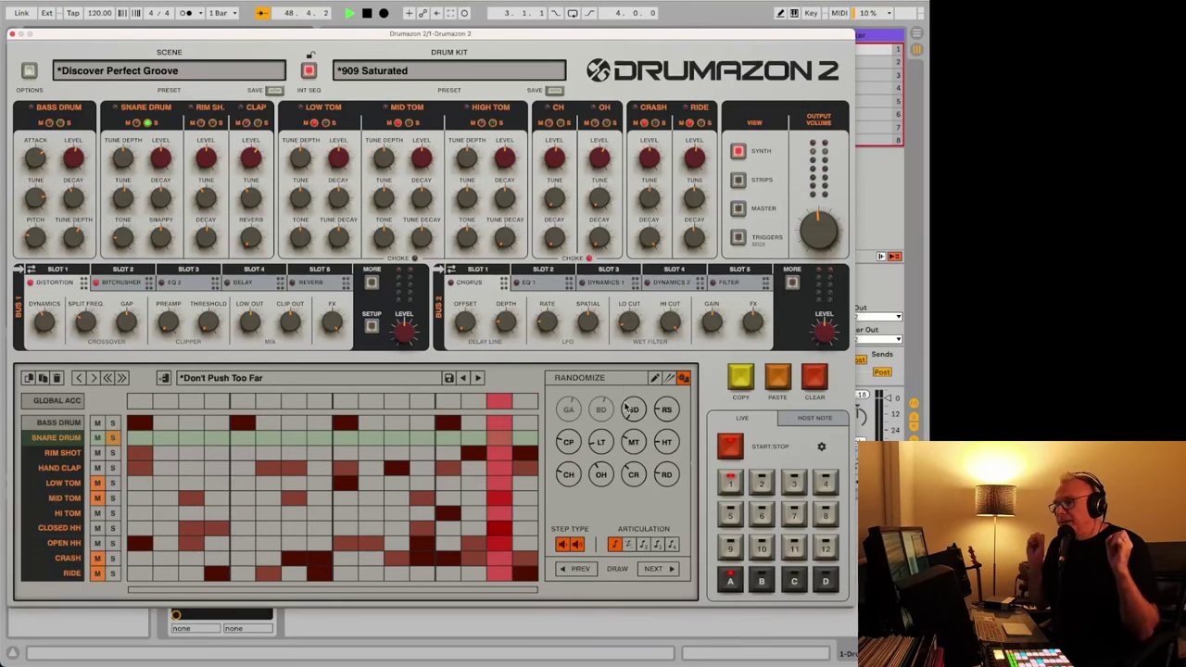
pyautogui.moveTo(627, 408); pyautogui.dragTo(627, 268)
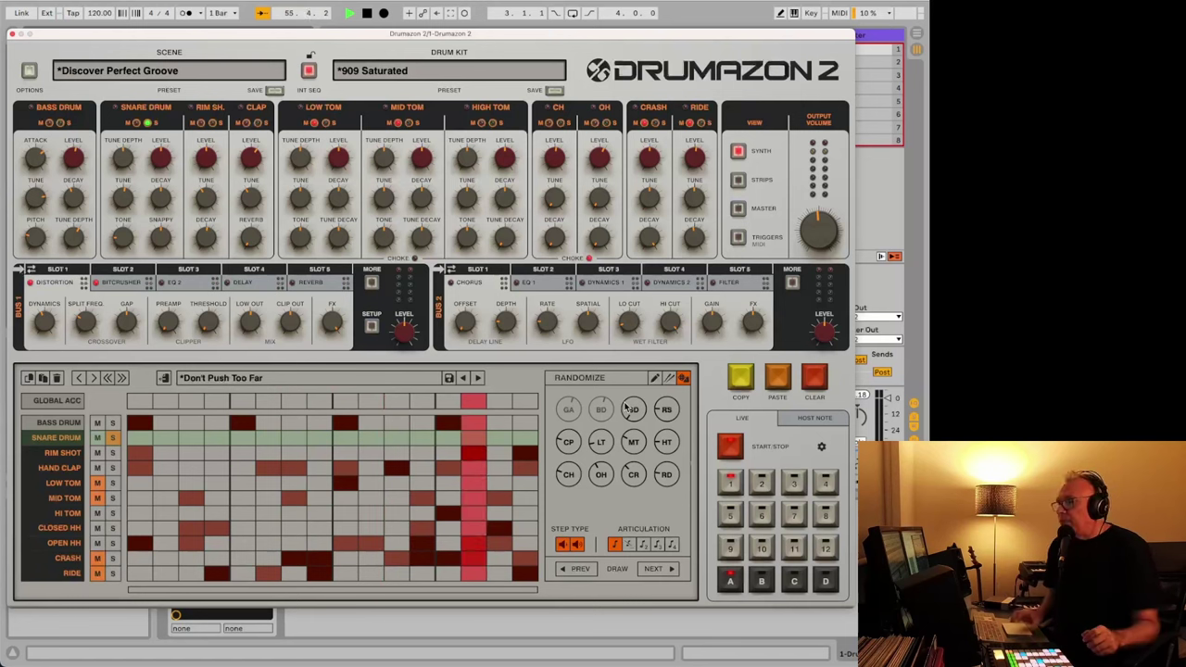
pyautogui.moveTo(632, 417); pyautogui.dragTo(639, 367)
pyautogui.press('space')
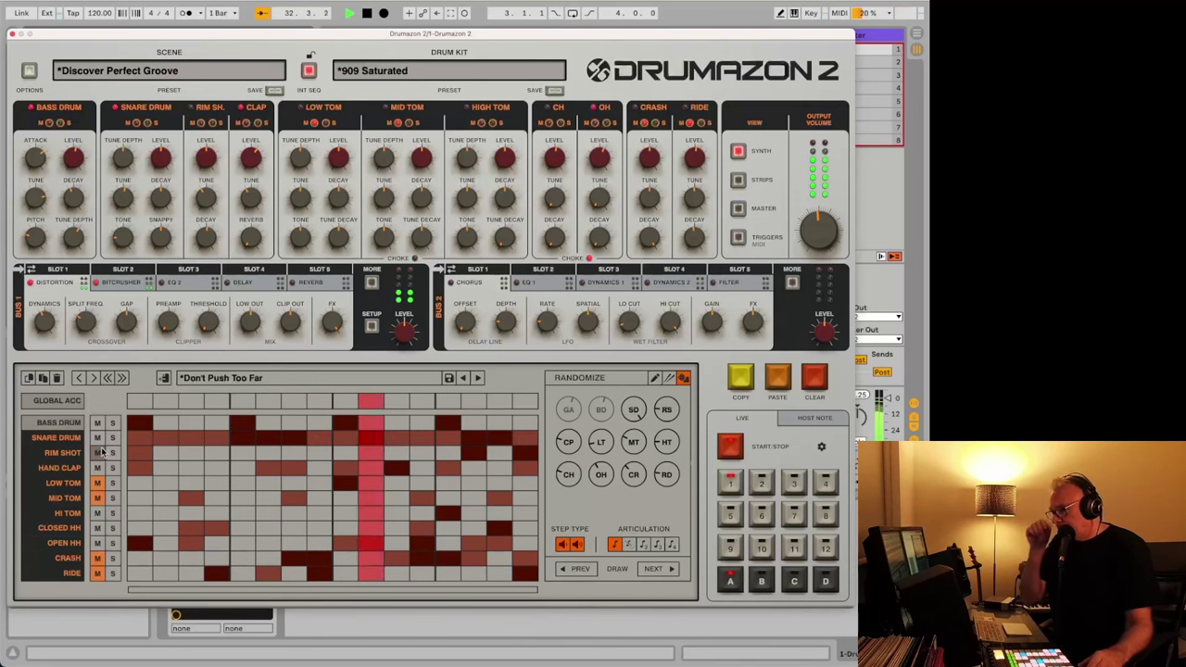
pyautogui.press('space')
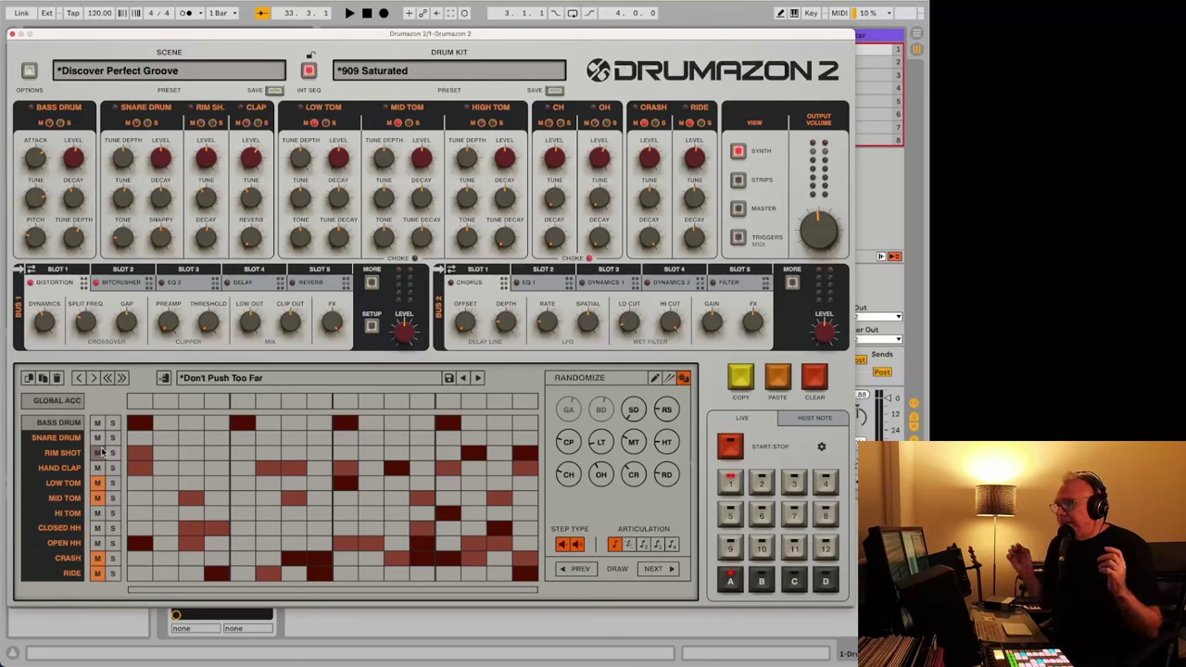
# Export the current pattern as a MIDI clip into the first clip slot of the 909 Core Kit track
pyautogui.click(163, 380)
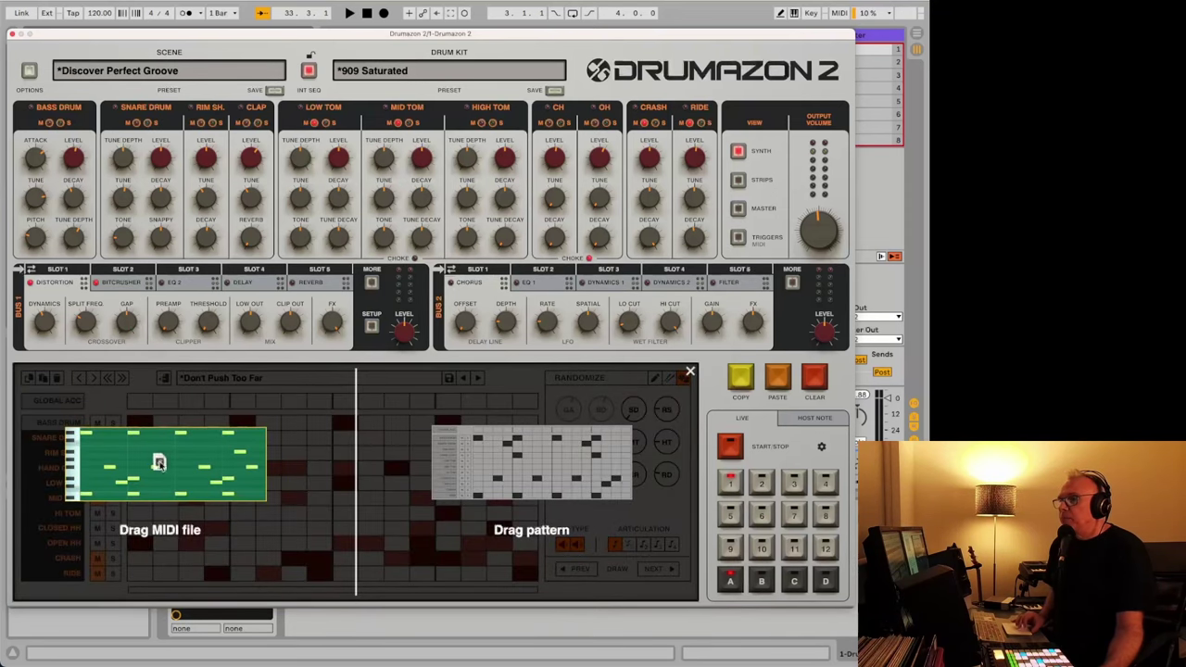
pyautogui.moveTo(230, 33); pyautogui.dragTo(305, 145)
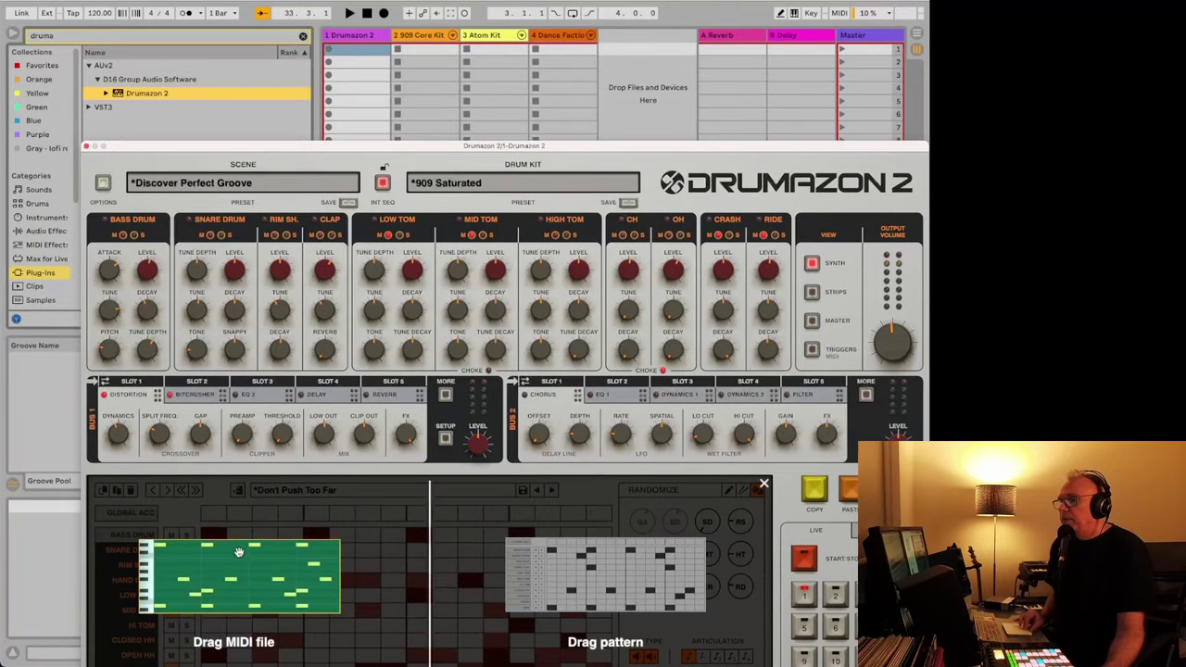
pyautogui.moveTo(274, 368); pyautogui.dragTo(414, 55)
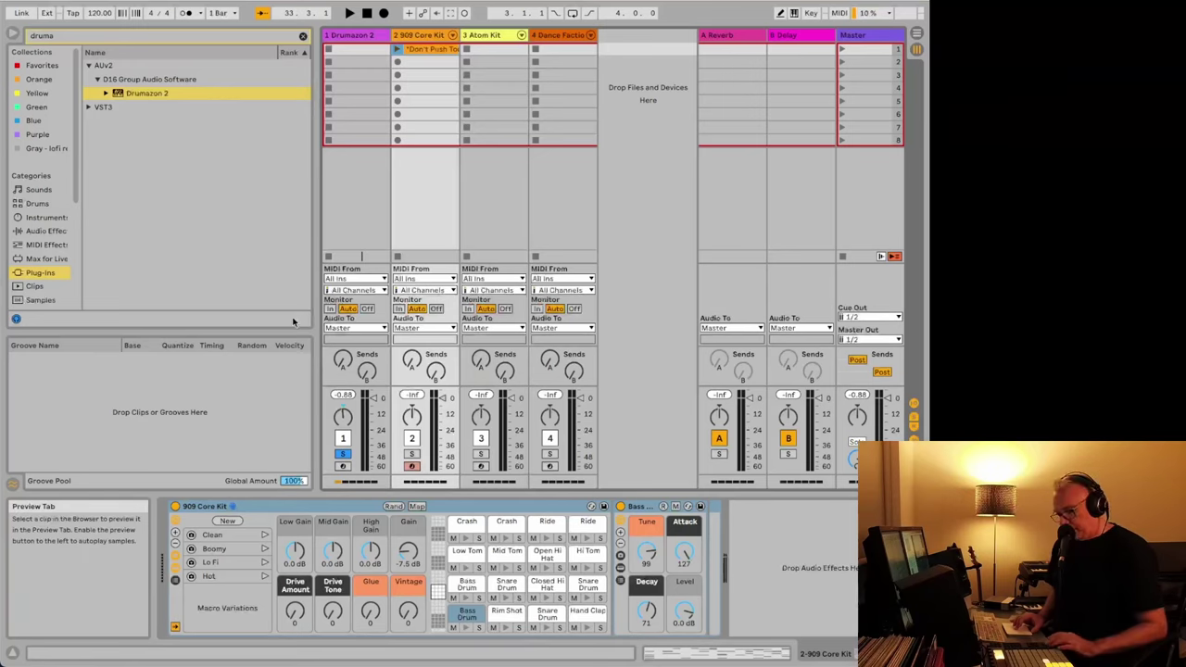
# Export the same MIDI pattern to the first slots of the Atom Kit and Dance Faction tracks, and close the export view
pyautogui.click(356, 61)
pyautogui.moveTo(305, 447); pyautogui.dragTo(486, 51)
pyautogui.click(442, 153)
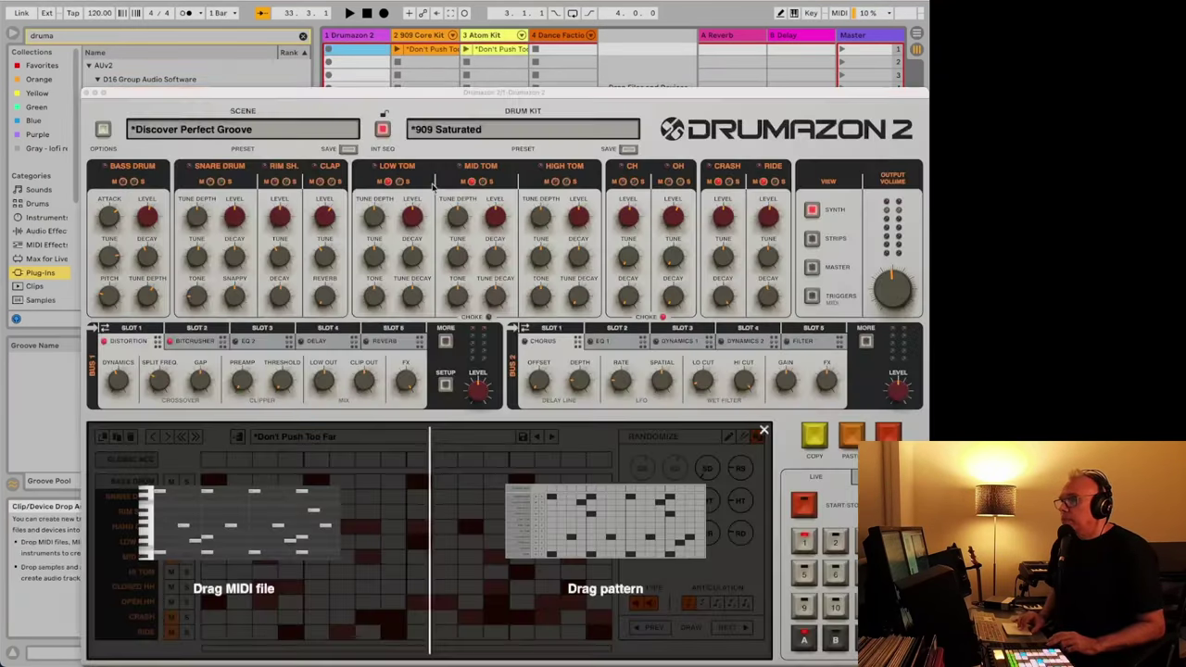
pyautogui.moveTo(515, 93); pyautogui.dragTo(561, 47)
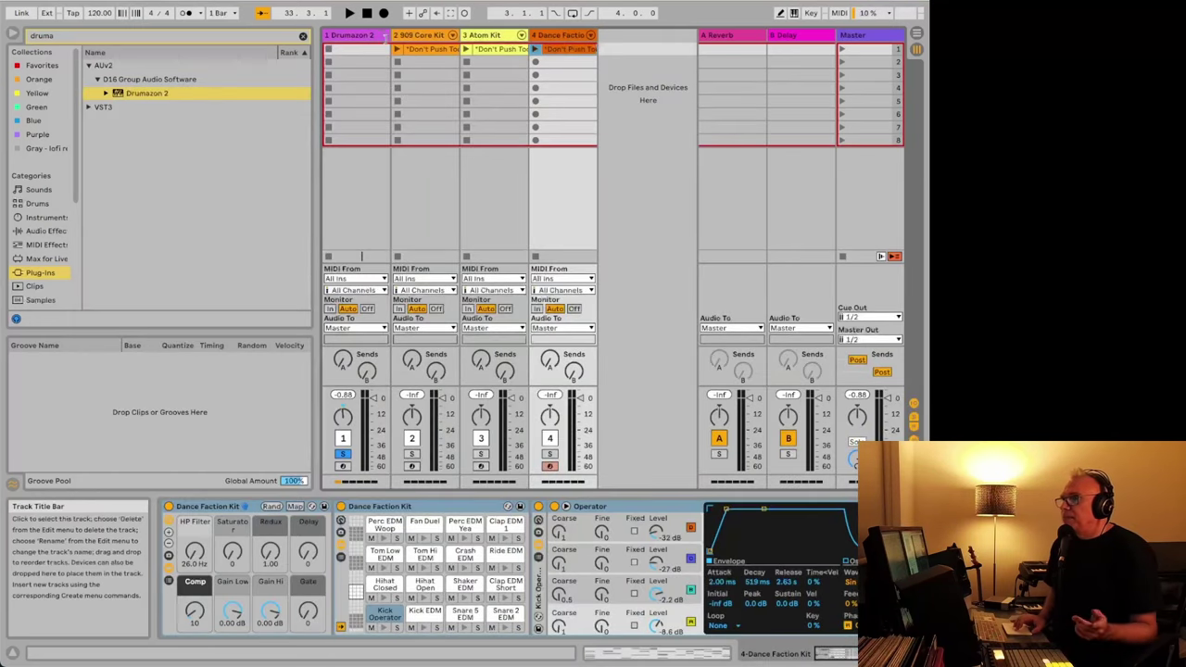
pyautogui.click(352, 49)
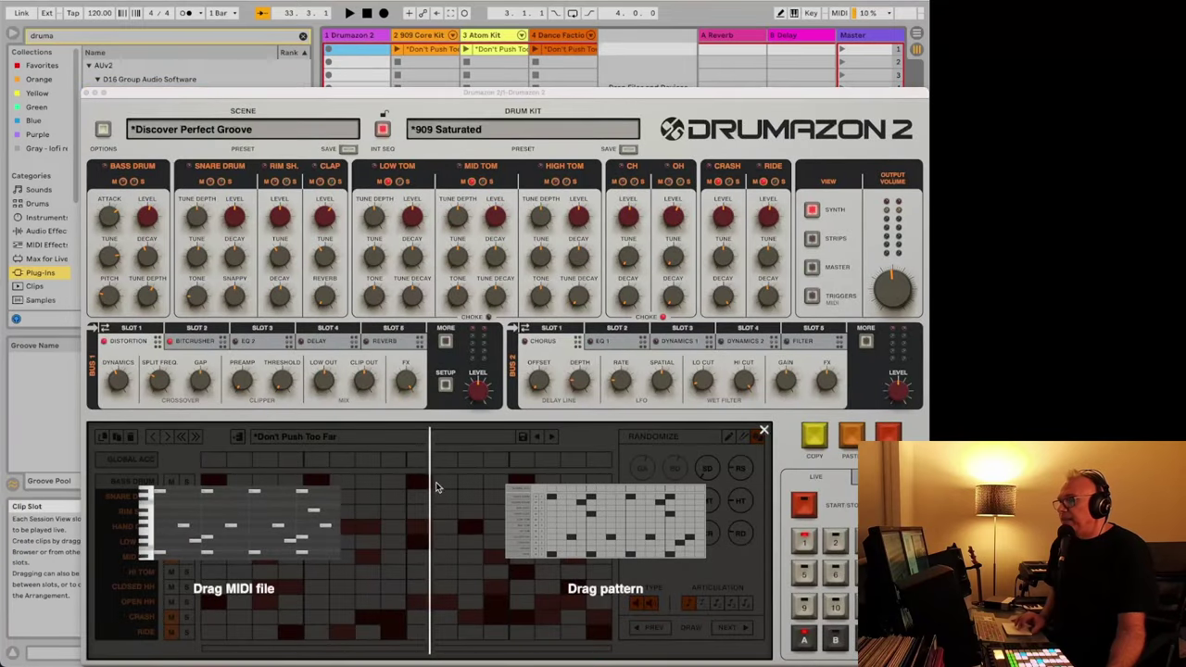
pyautogui.click(761, 433)
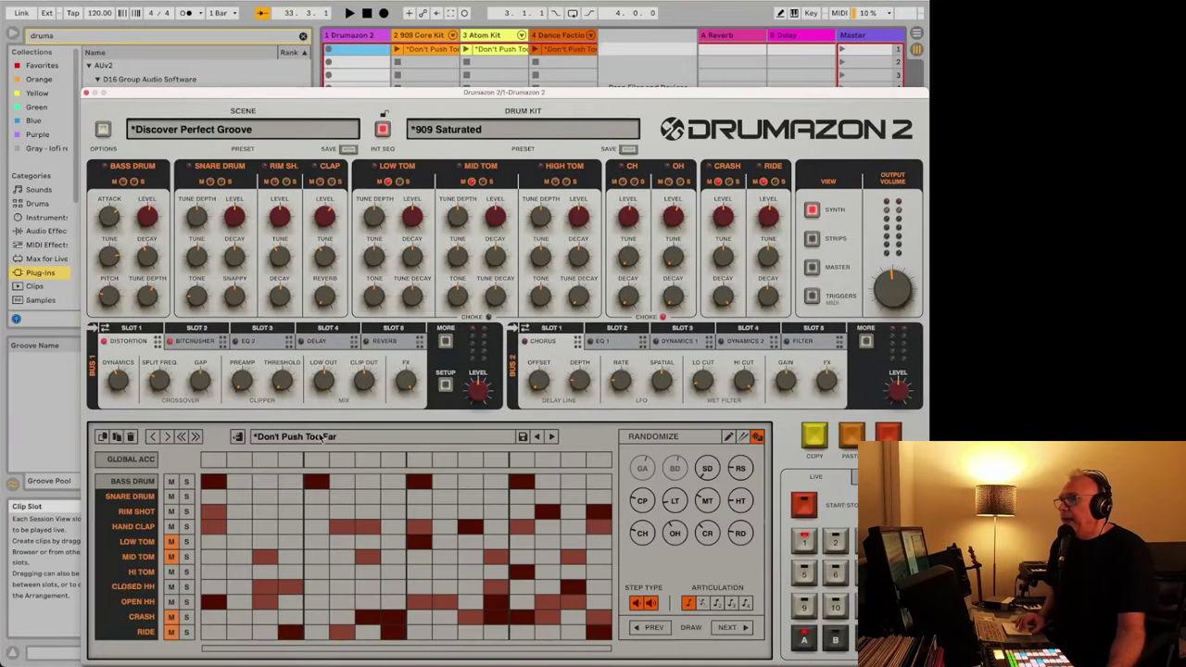
# Solo the 909 Core Kit track and launch its exported clip
pyautogui.click(402, 37)
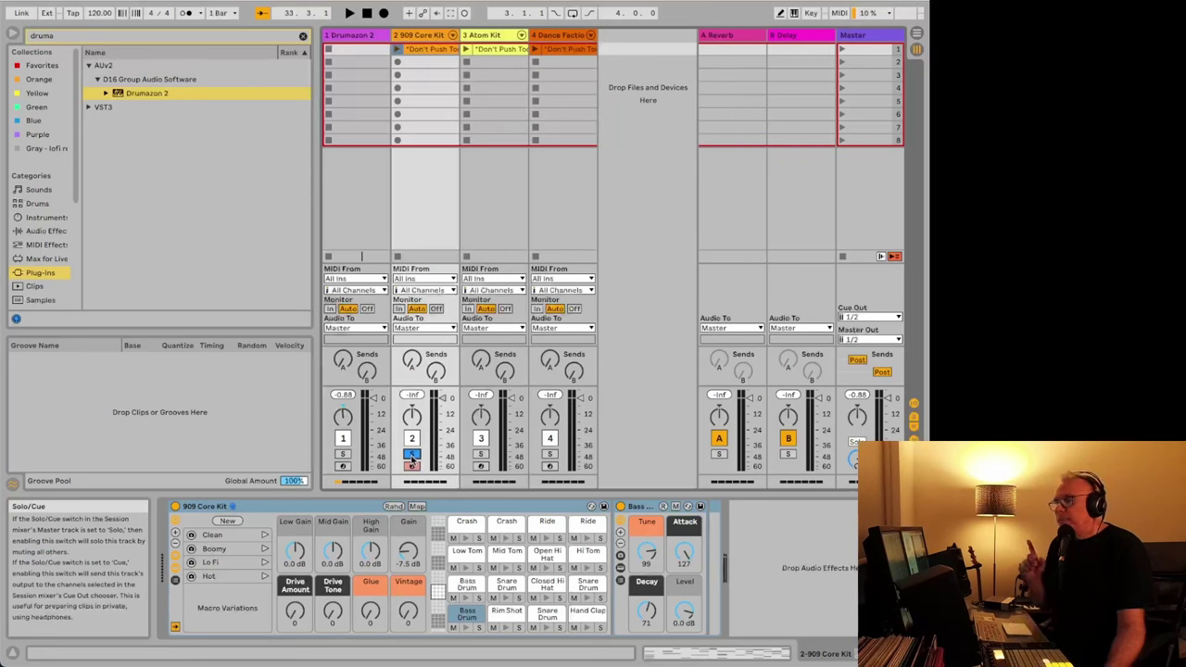
pyautogui.click(396, 49)
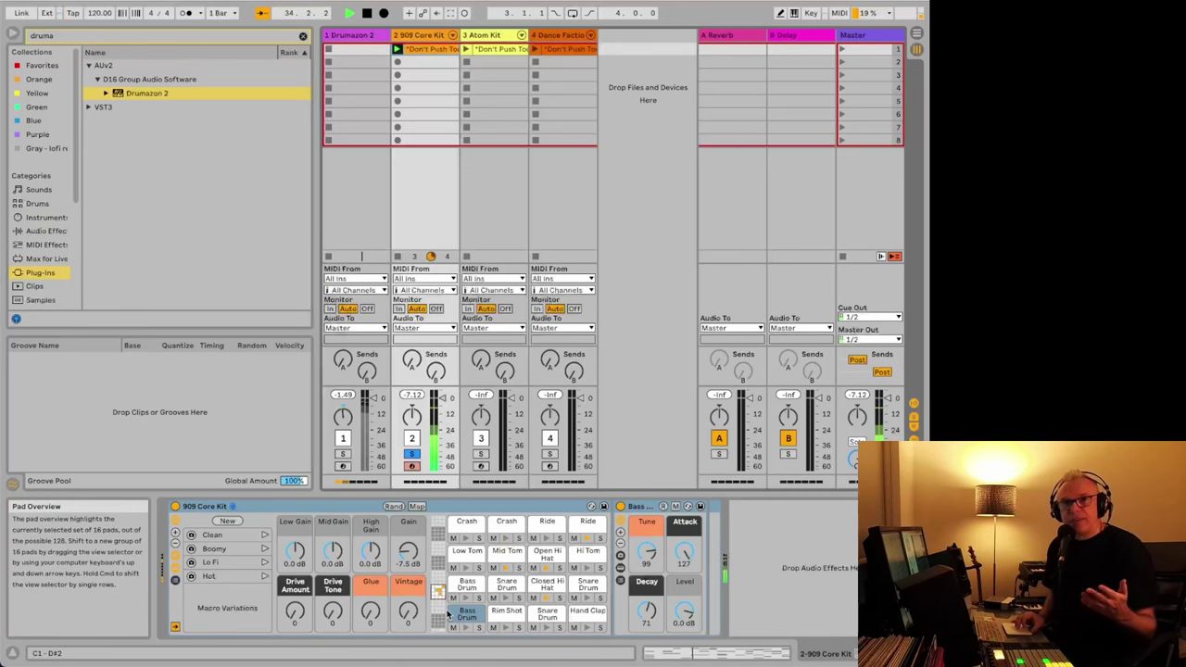
# Stop playback, open the 909 Core Kit clip, and examine its B0 notes against the Bass Drum key on C1
pyautogui.click(419, 50)
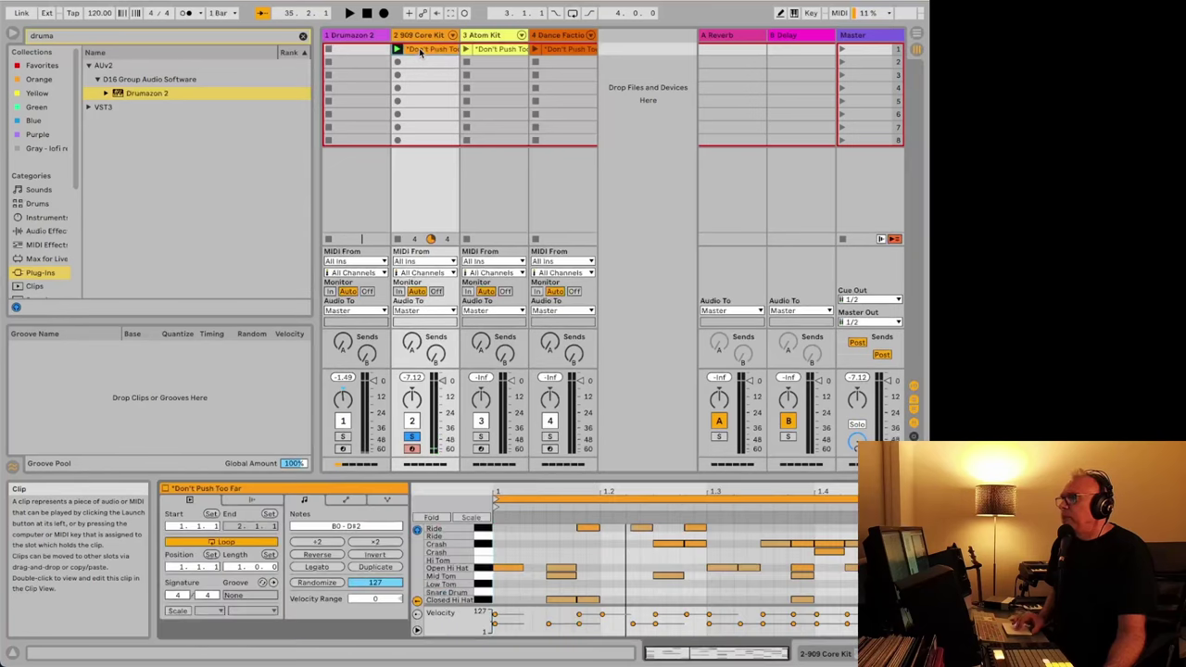
pyautogui.scroll(-5, 505, 530)
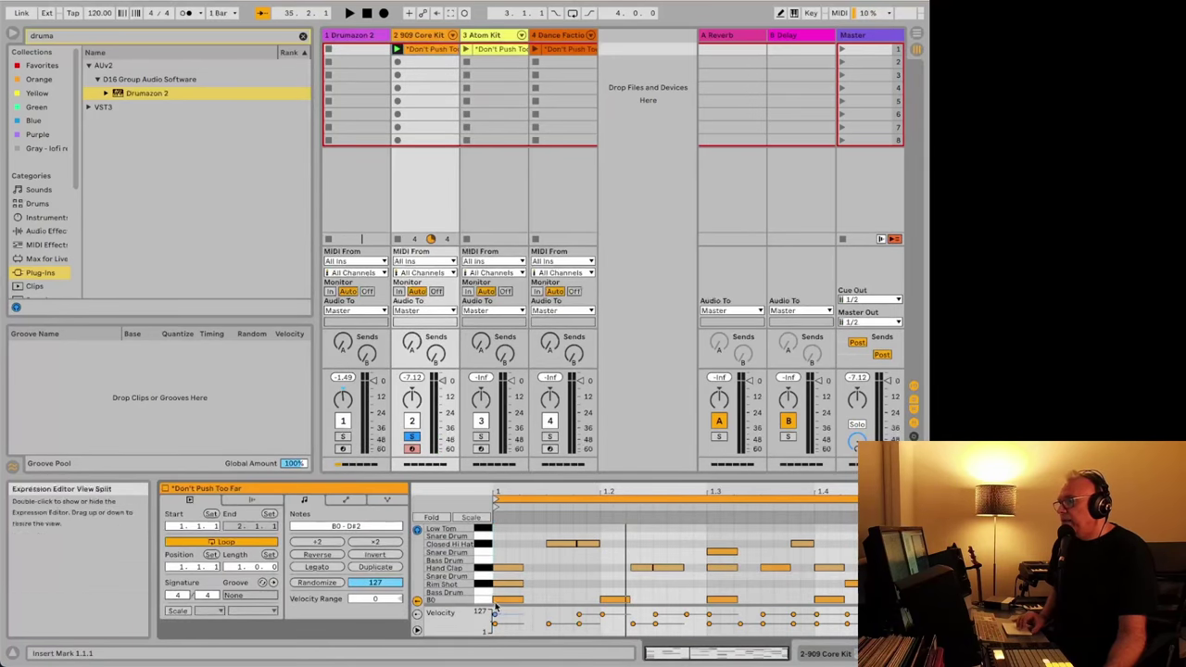
pyautogui.click(478, 602)
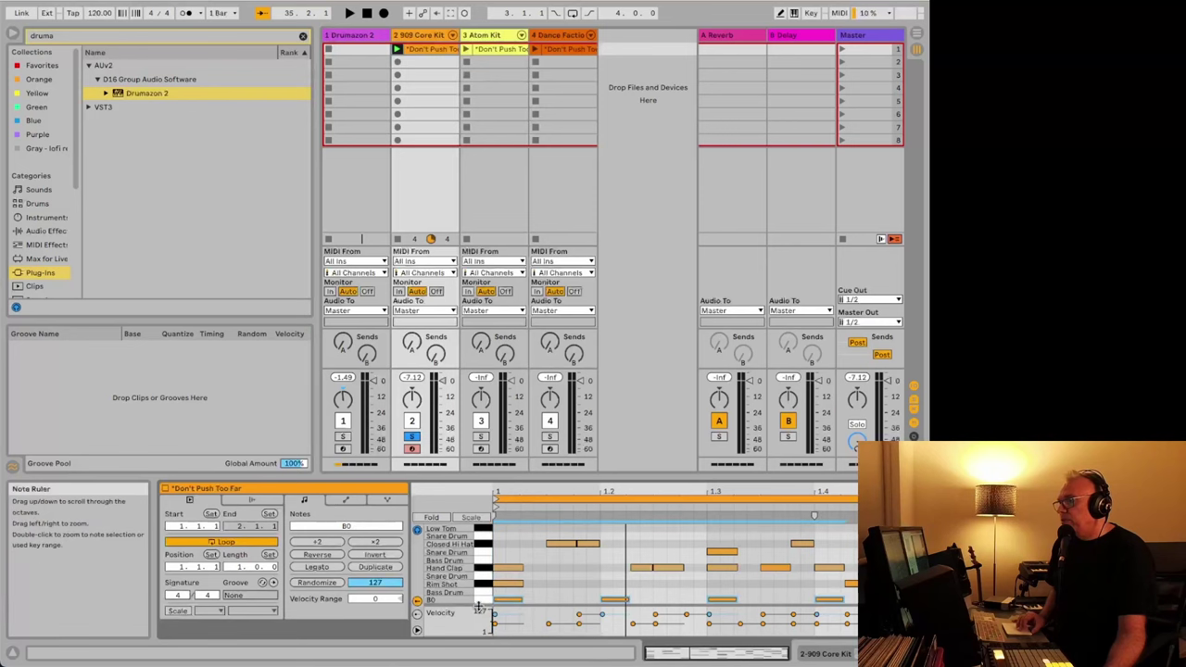
pyautogui.click(484, 595)
pyautogui.click(483, 594)
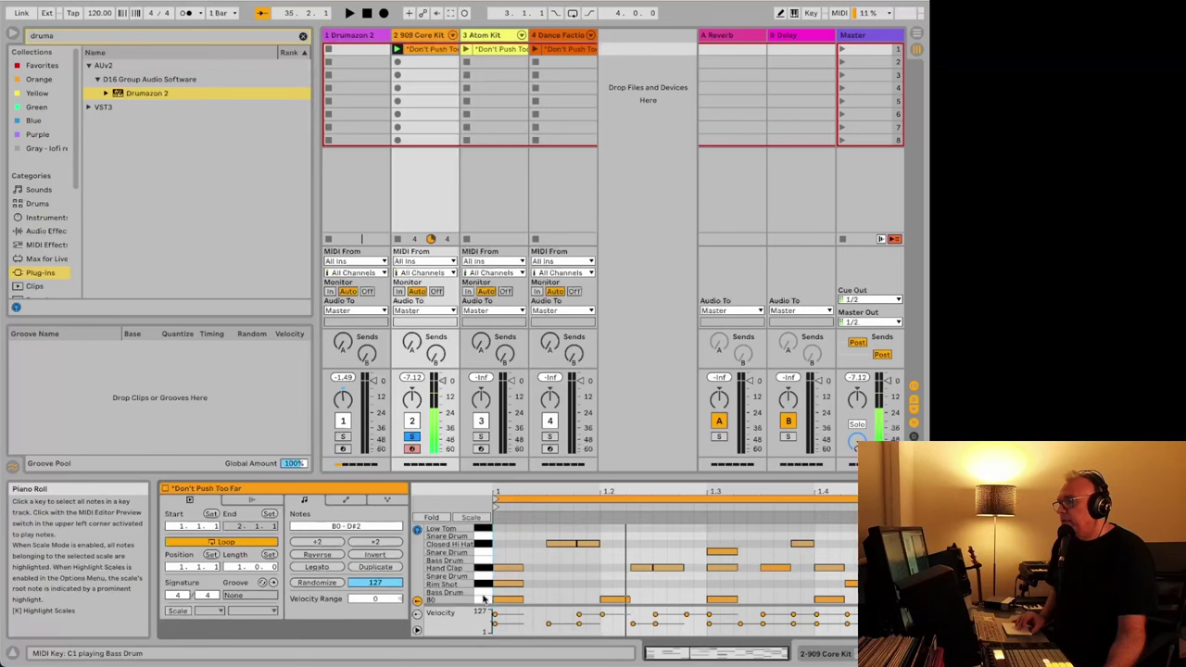
pyautogui.click(483, 599)
pyautogui.click(483, 591)
pyautogui.click(483, 594)
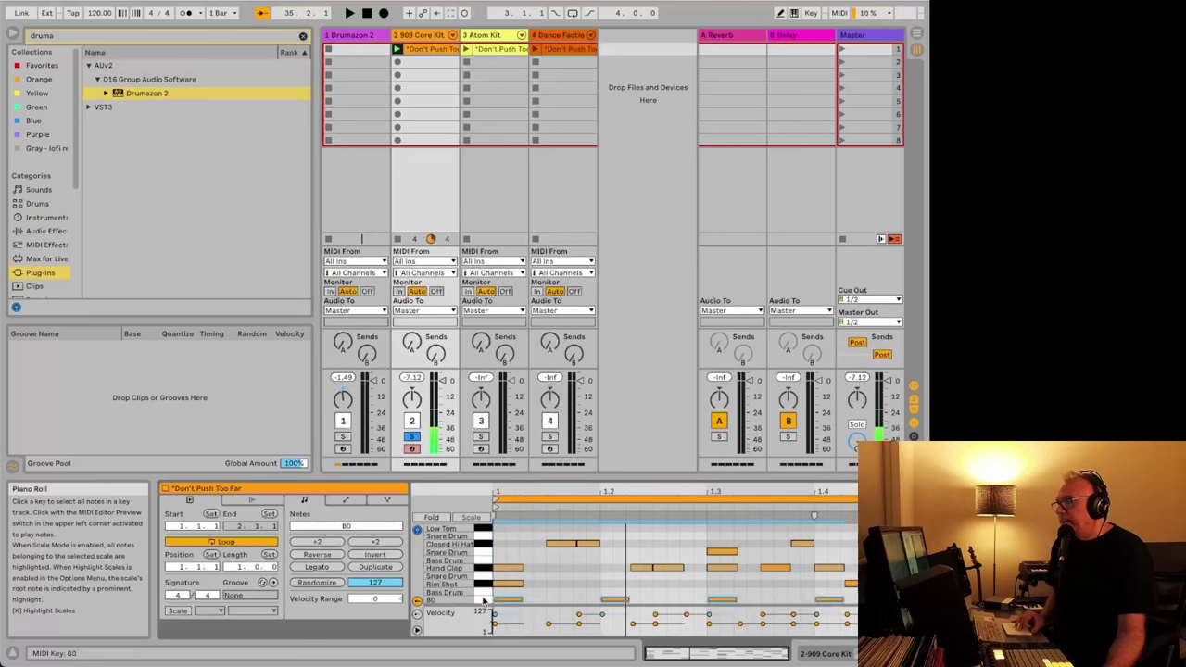
pyautogui.click(484, 594)
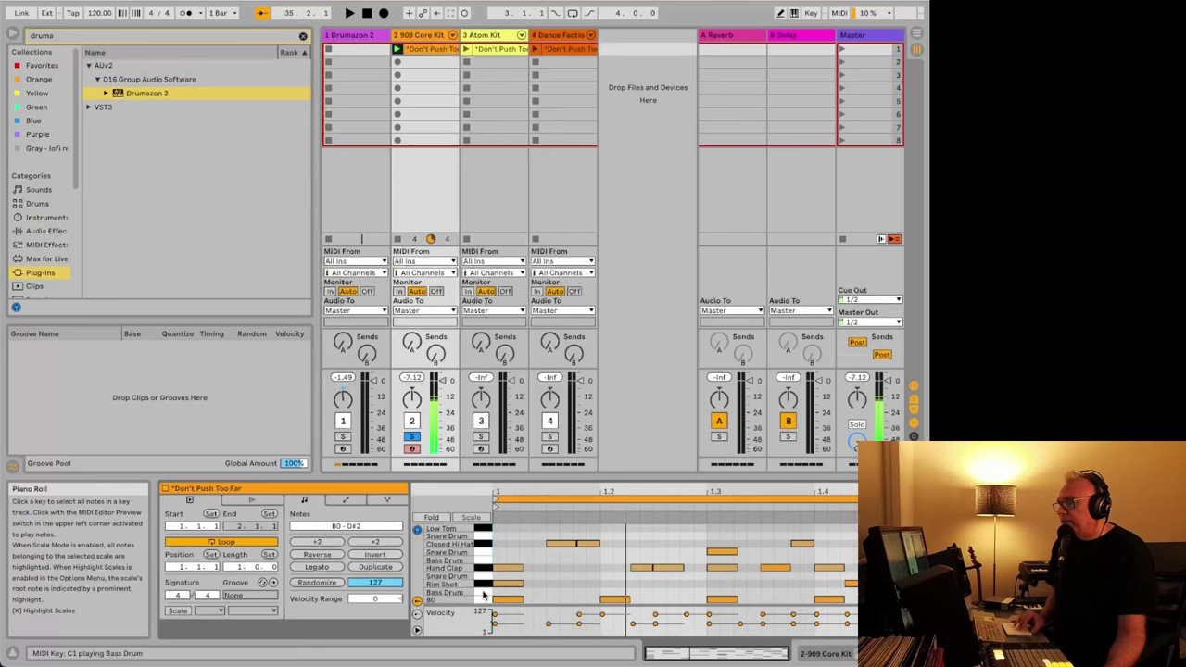
pyautogui.click(481, 600)
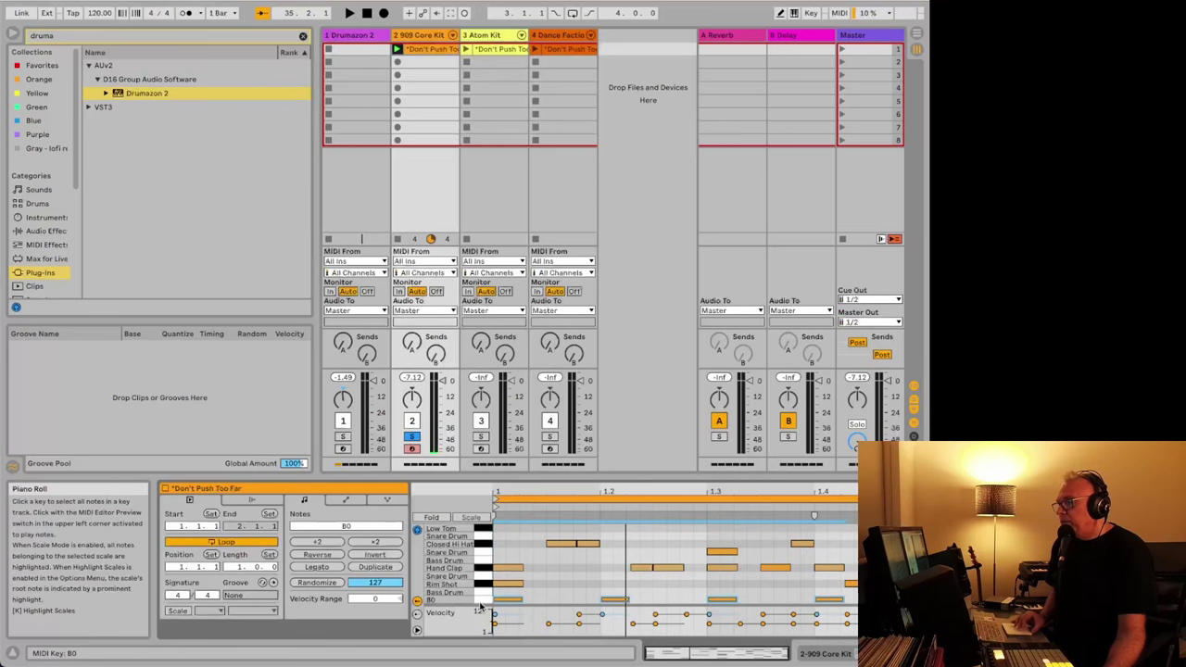
# Move the 909 Core Kit clip's B0 notes up to the Bass Drum key on C1 and play the clip back
pyautogui.press('Up')
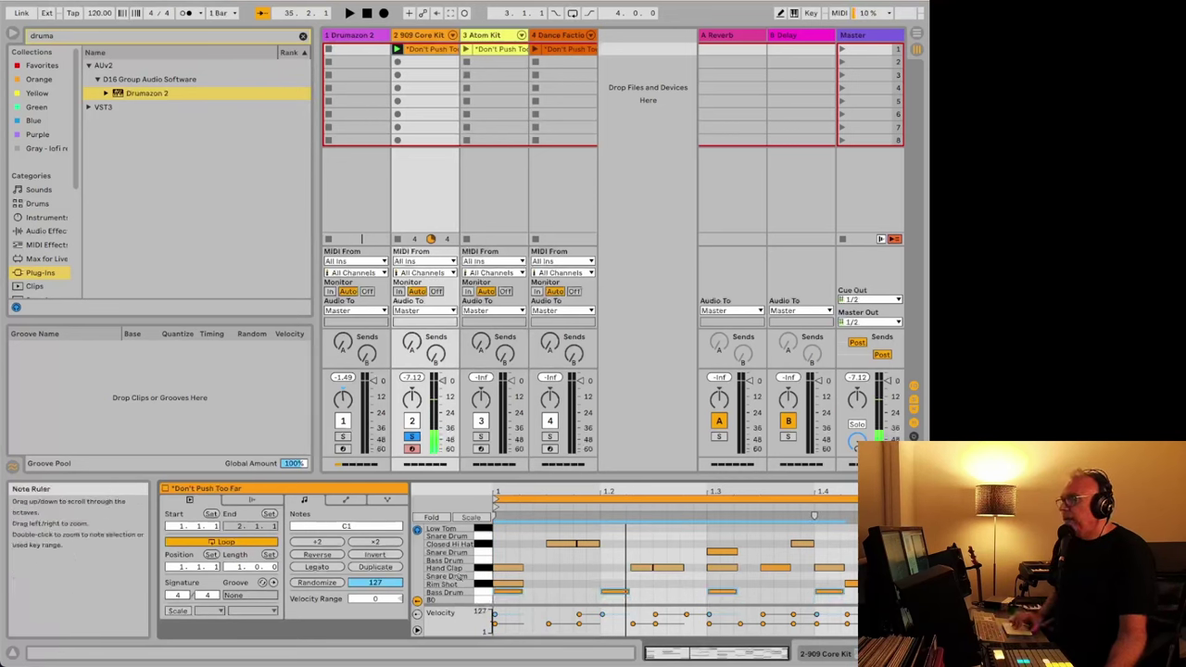
pyautogui.press('space')
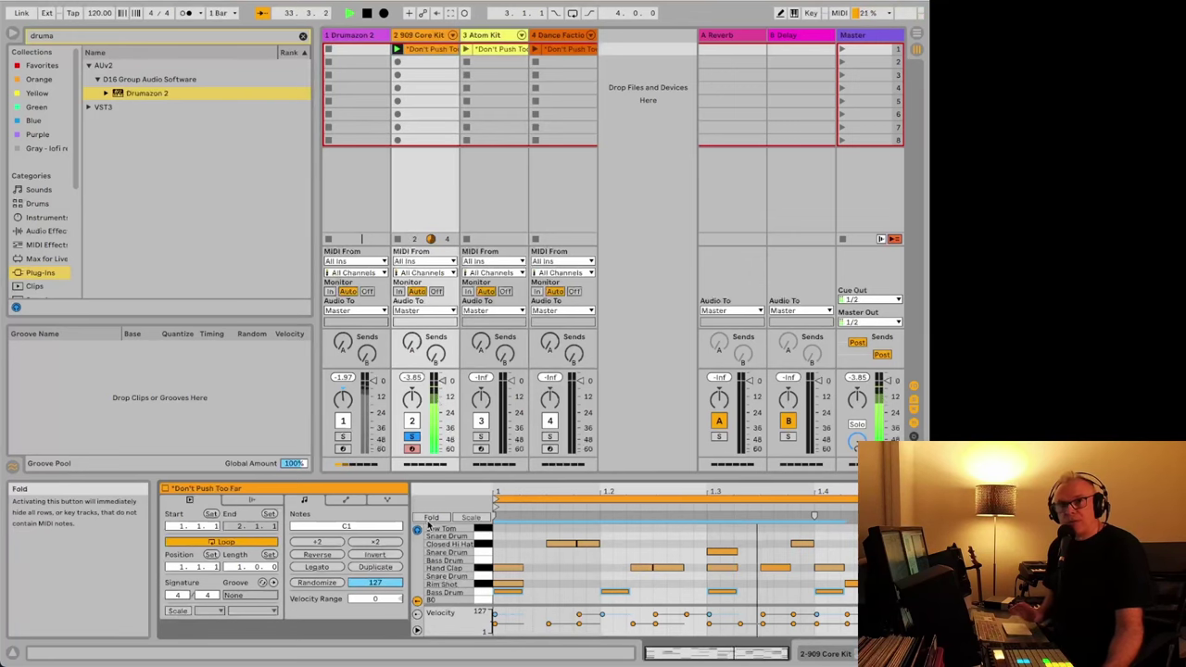
pyautogui.press('space')
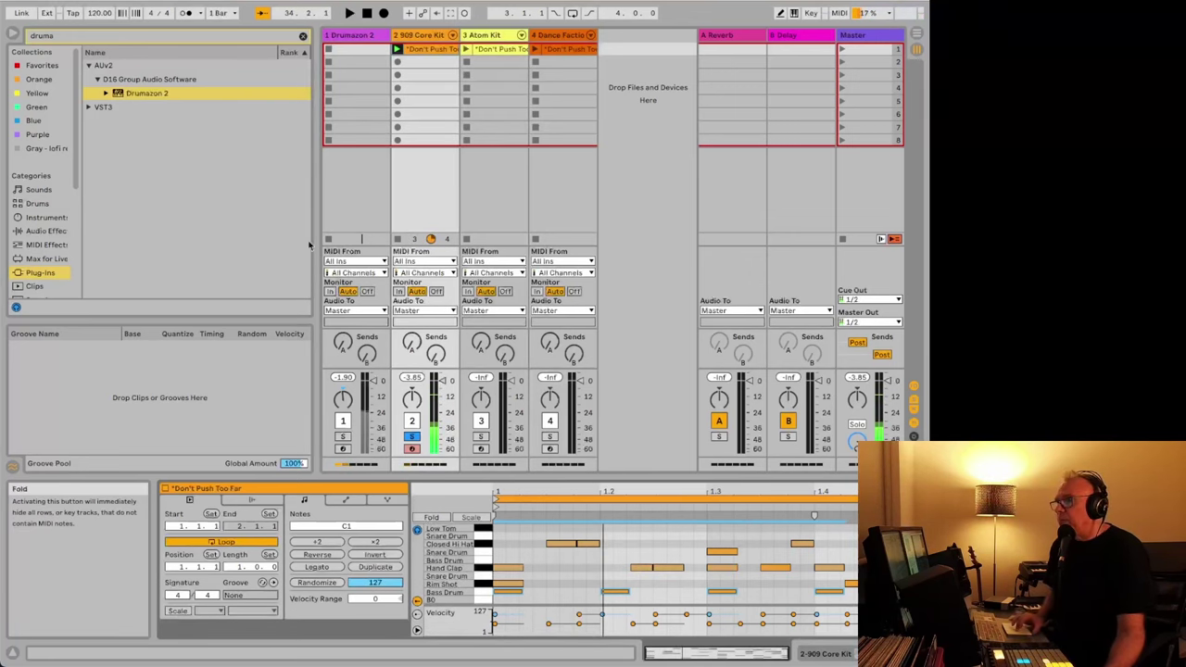
# Open and launch the exported clip on the Atom Kit track and solo that track
pyautogui.click(486, 48)
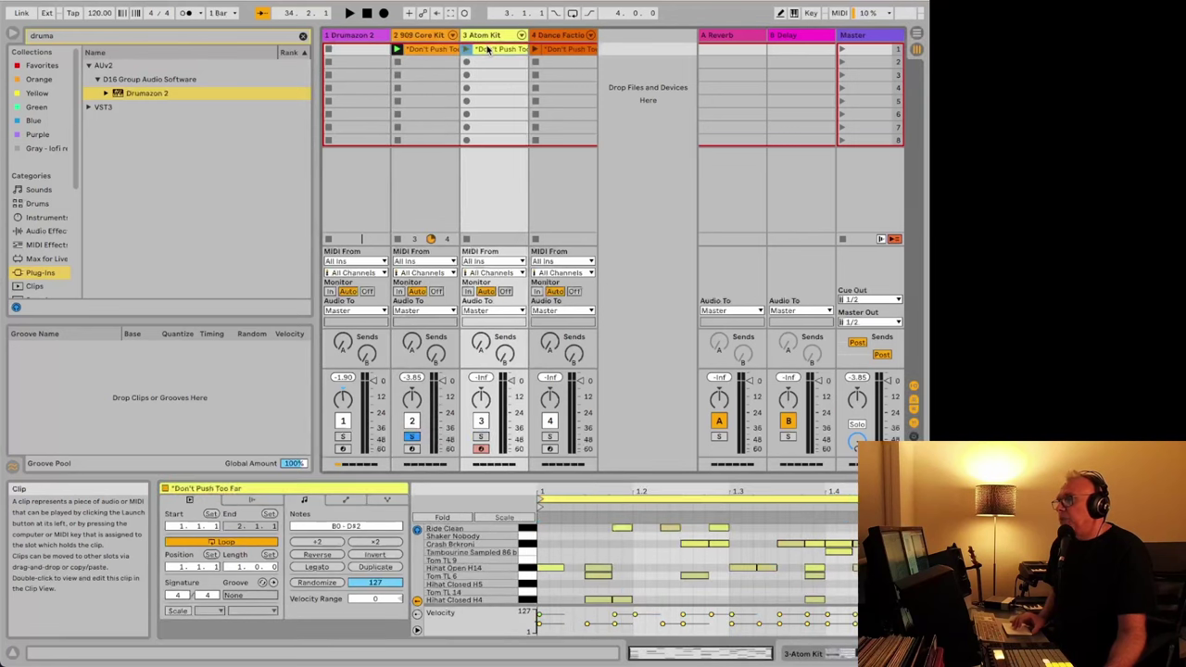
pyautogui.click(468, 49)
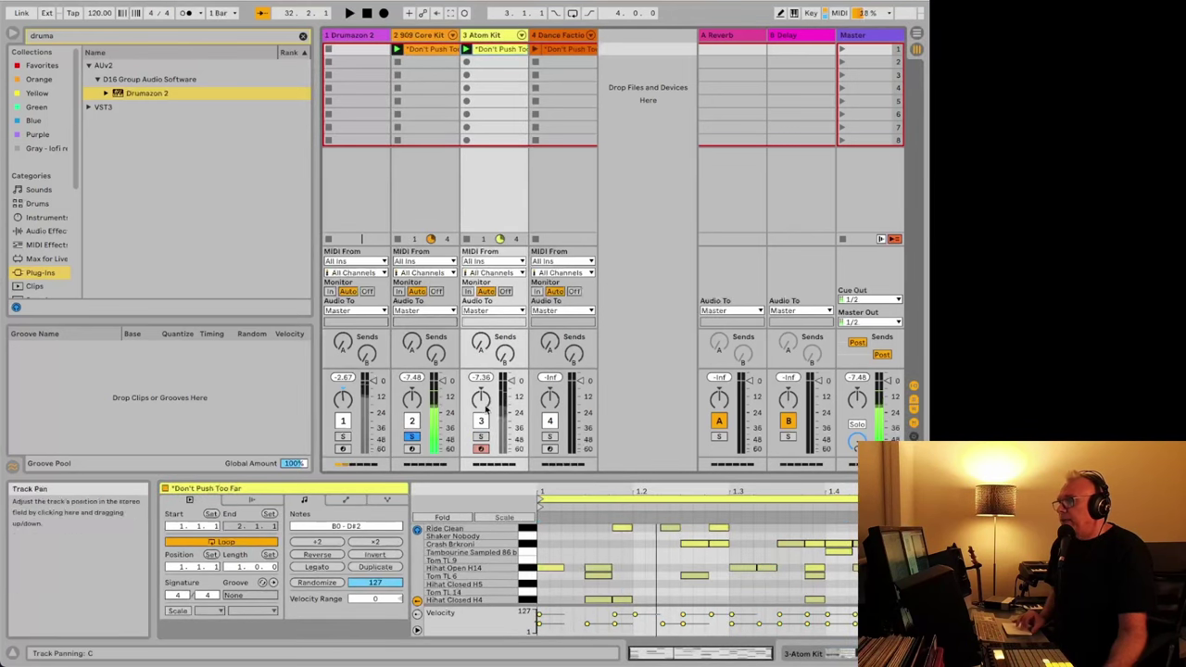
pyautogui.click(481, 436)
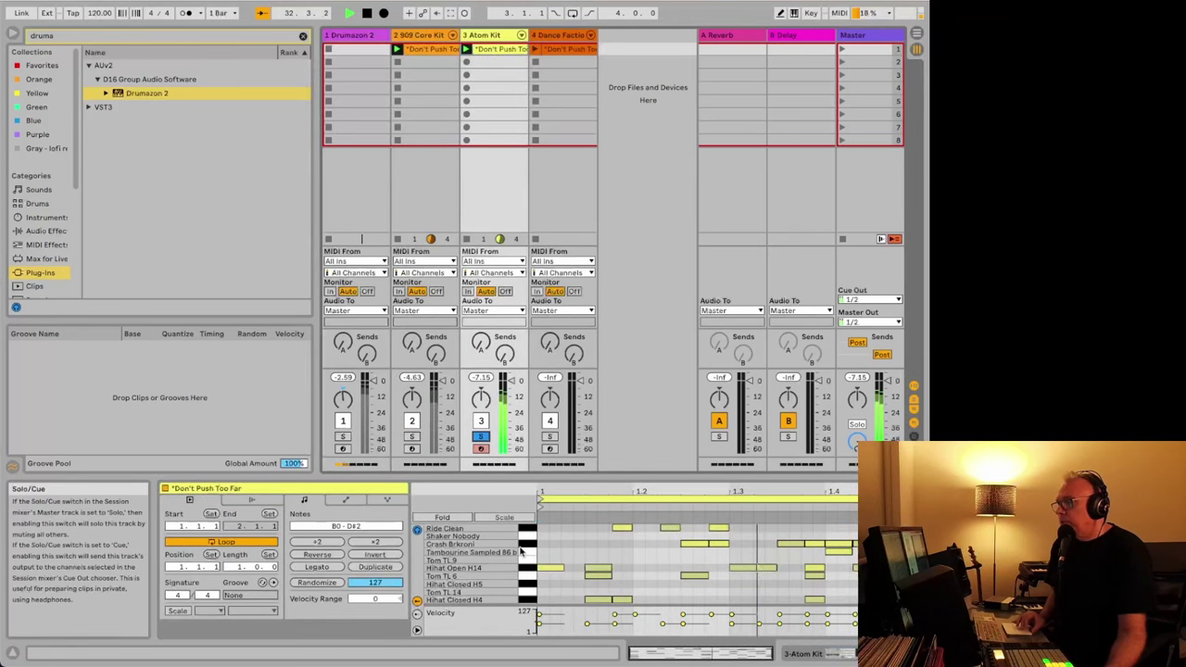
# Stop playback and compare the Atom Kit clip's B0 notes with the Kick Creh key on C1 by auditioning them
pyautogui.scroll(-3, 549, 580)
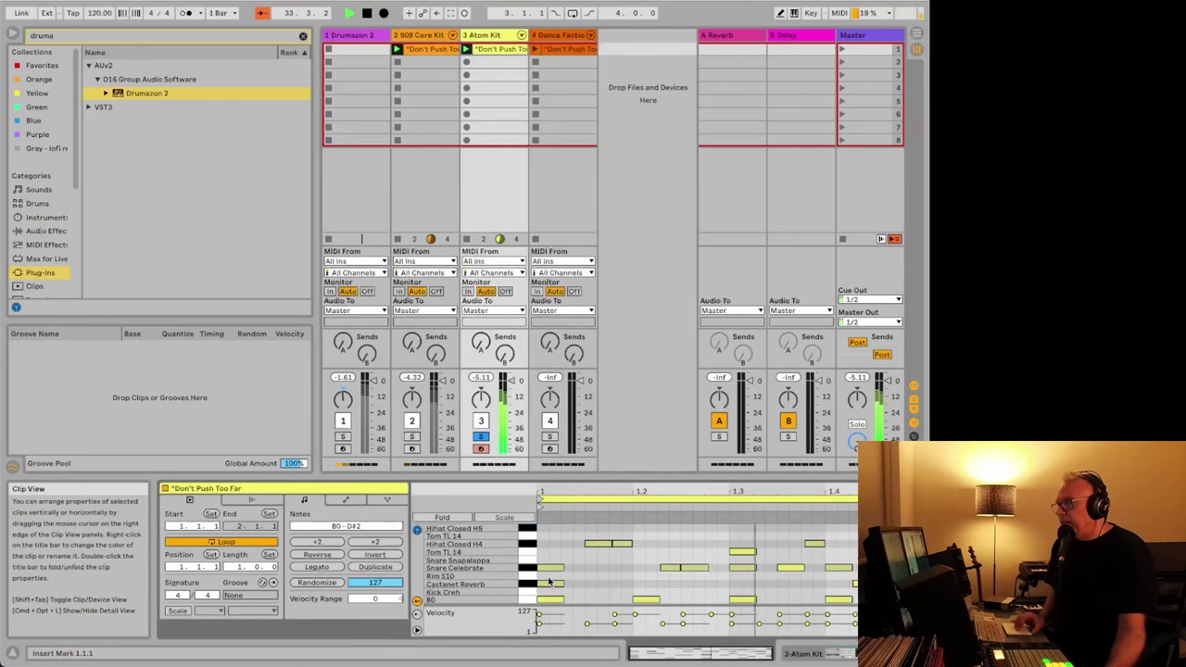
pyautogui.click(526, 599)
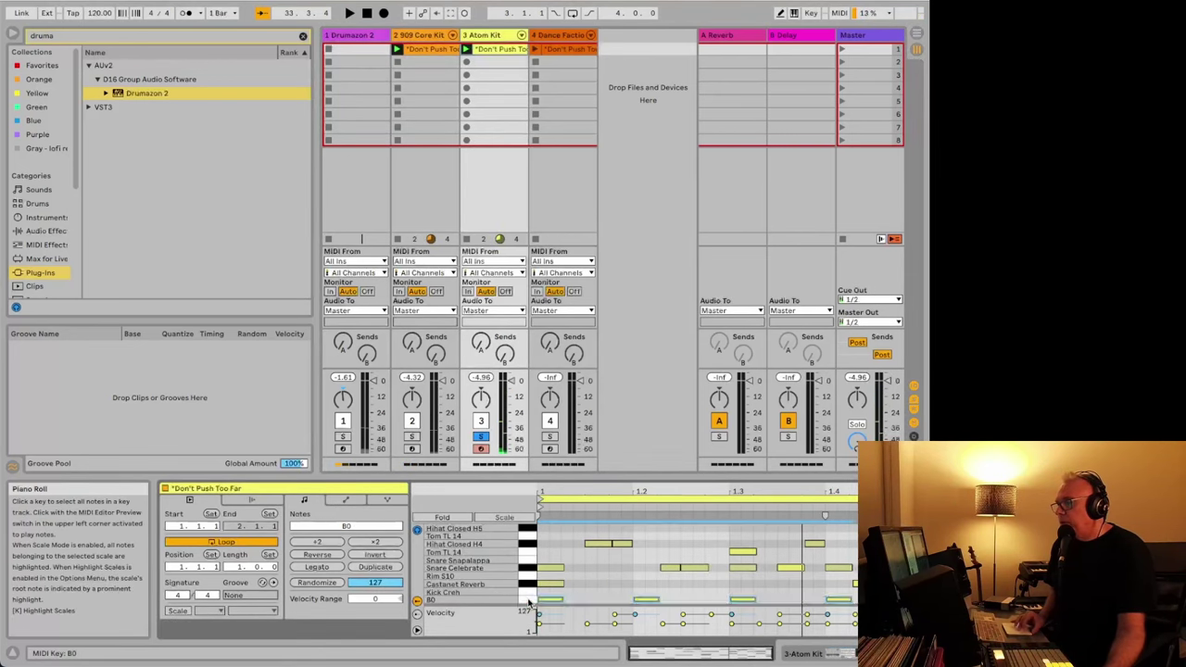
pyautogui.click(527, 599)
pyautogui.click(527, 599)
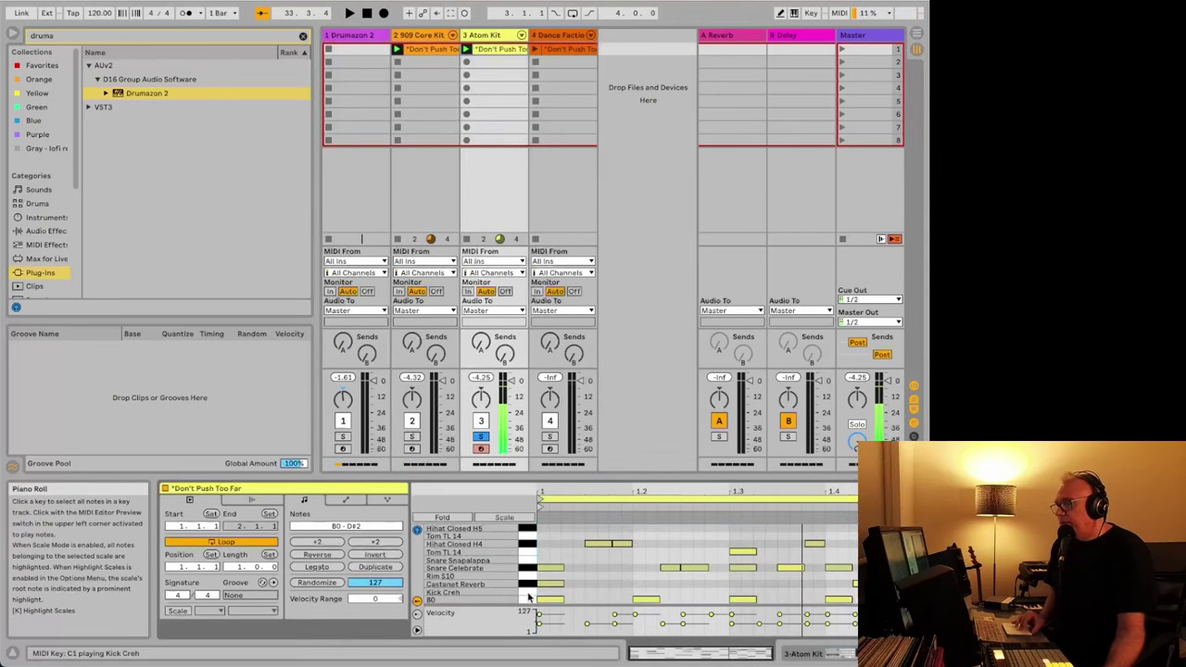
pyautogui.click(526, 599)
pyautogui.click(527, 599)
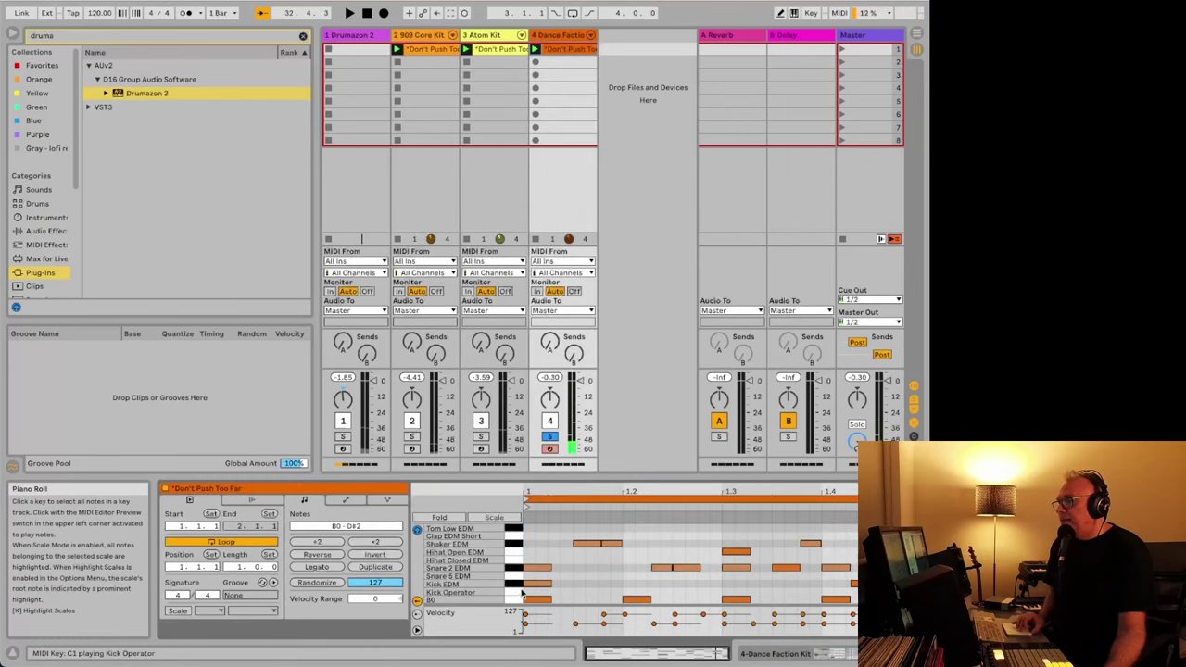
# Audition the Kick Operator key on C1 and the B0 key in the Dance Faction clip
pyautogui.click(521, 592)
pyautogui.click(517, 600)
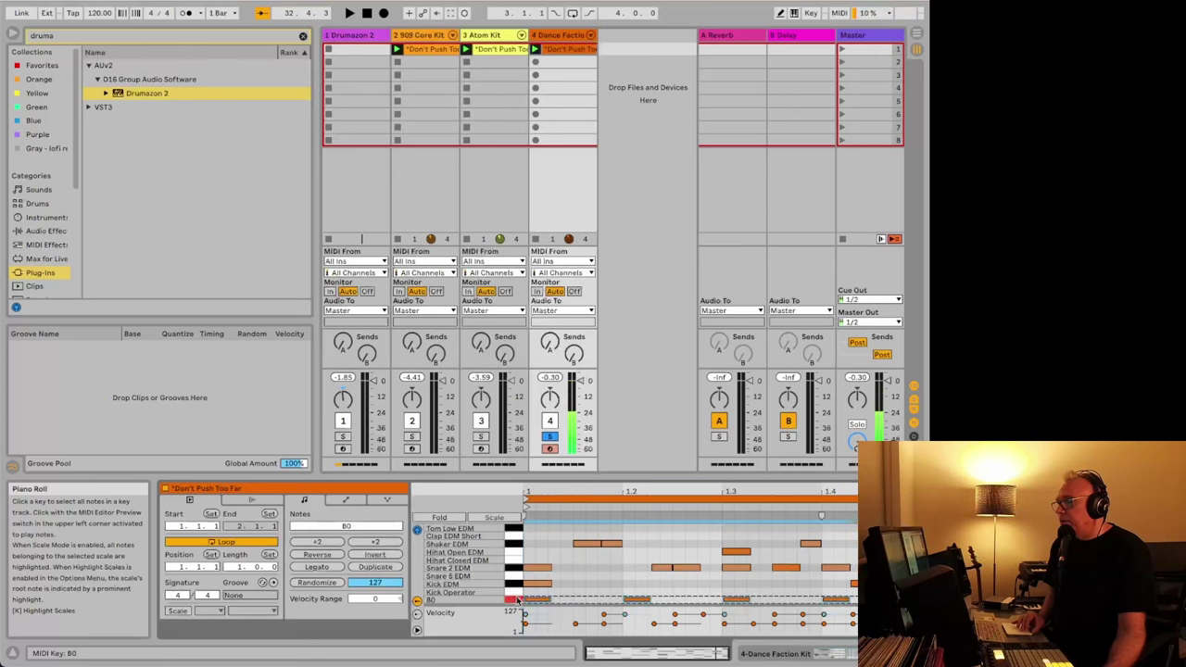
pyautogui.click(517, 593)
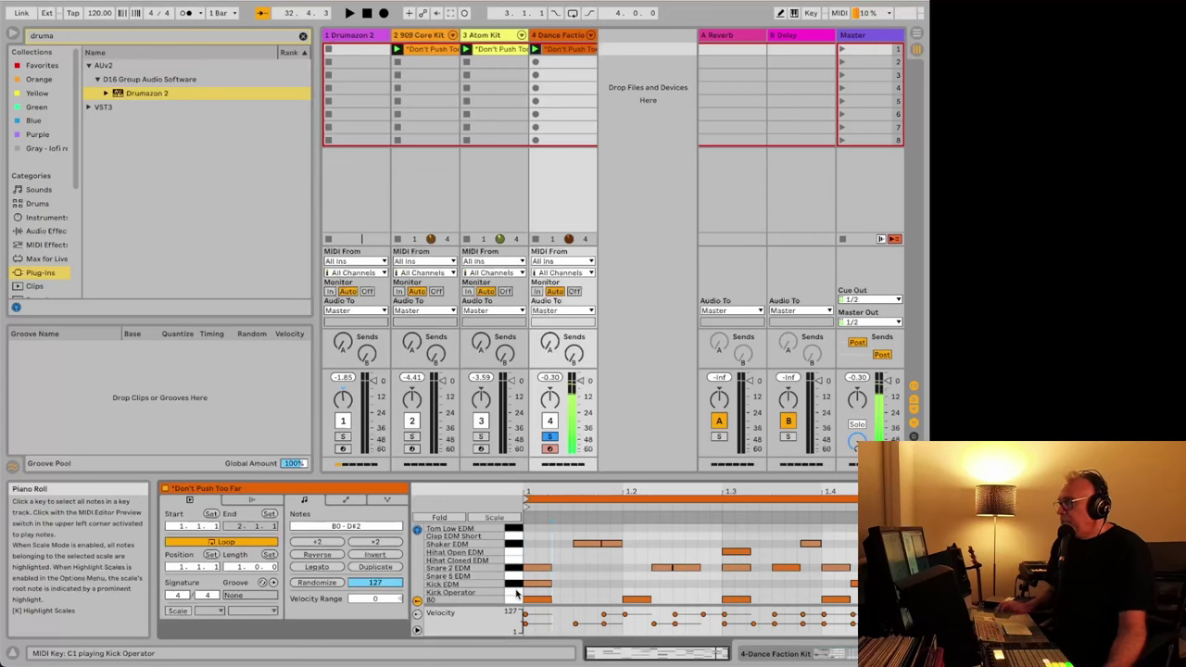
# Open Drumazon 2's MIDI triggers view and map the bass drum to C1 in the drum map
pyautogui.click(345, 35)
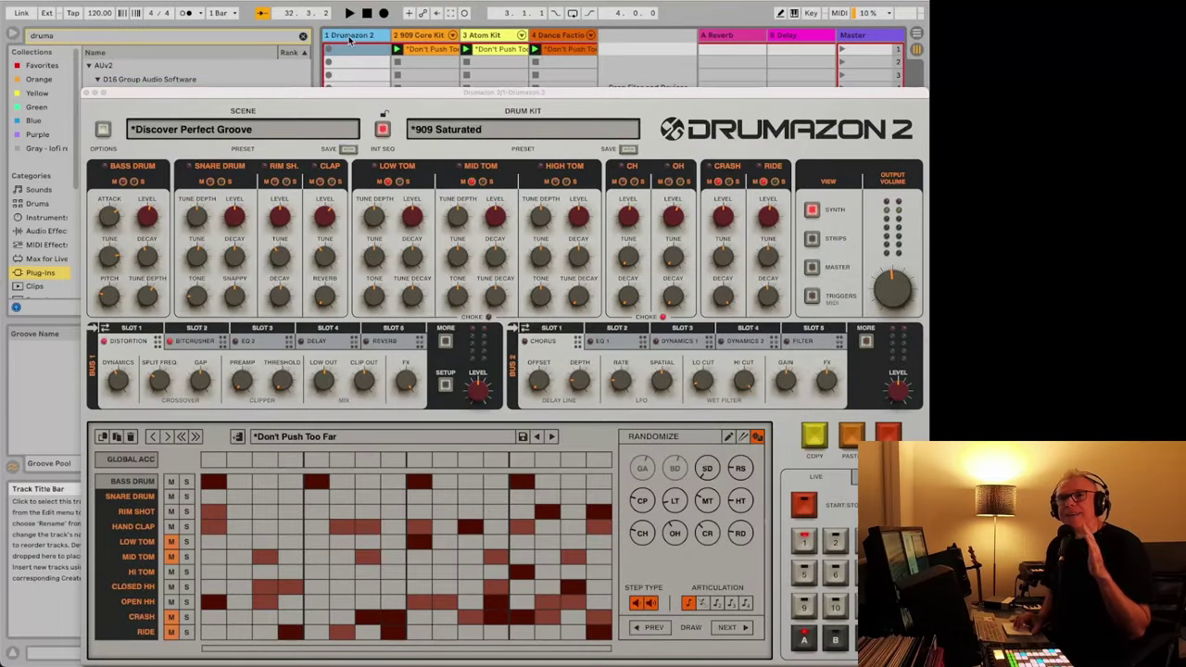
pyautogui.moveTo(408, 97); pyautogui.dragTo(331, 37)
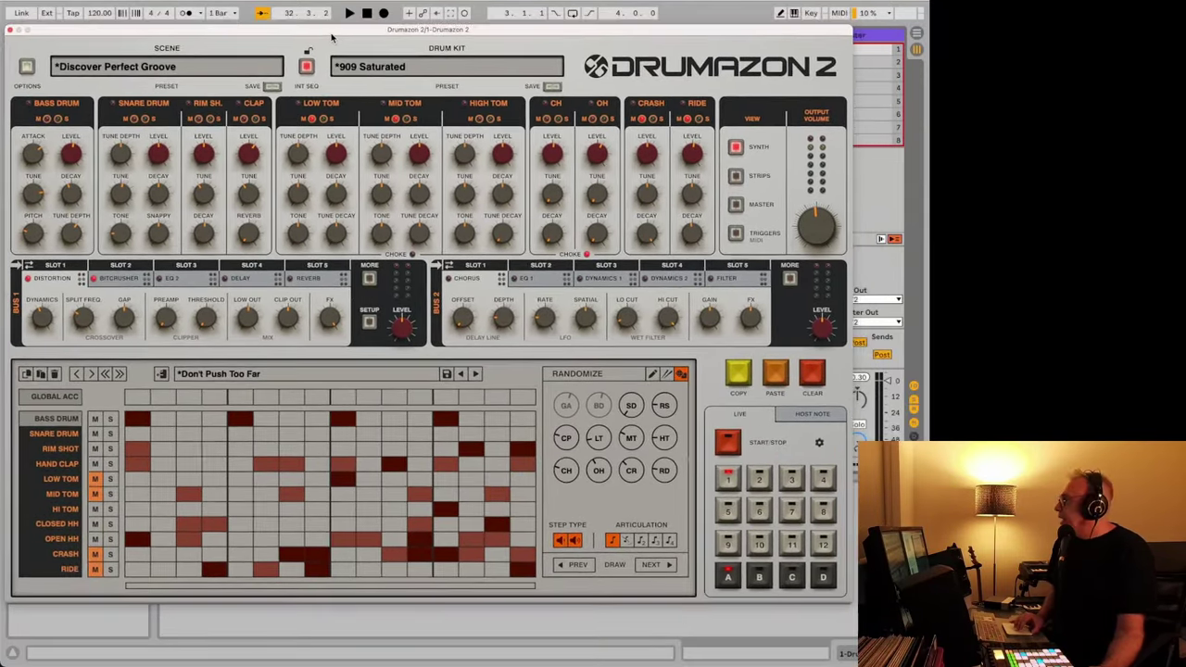
pyautogui.click(735, 234)
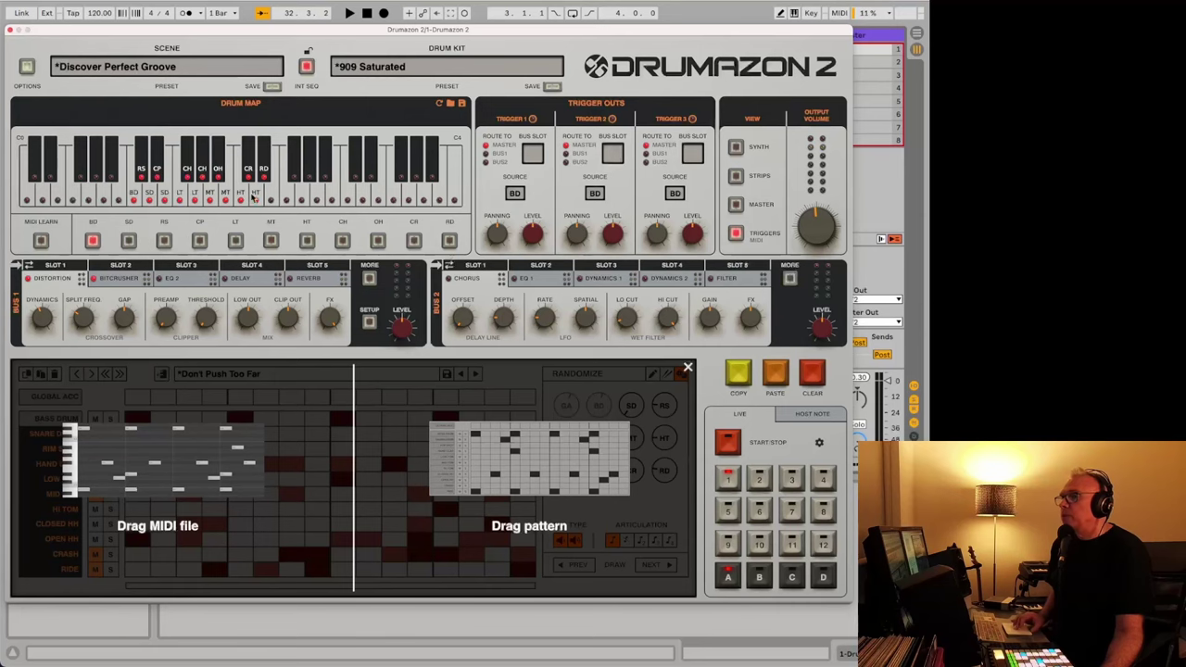
# Re-export the MIDI pattern over the first clips of the 909 Core Kit and Atom Kit tracks
pyautogui.moveTo(319, 30); pyautogui.dragTo(363, 180)
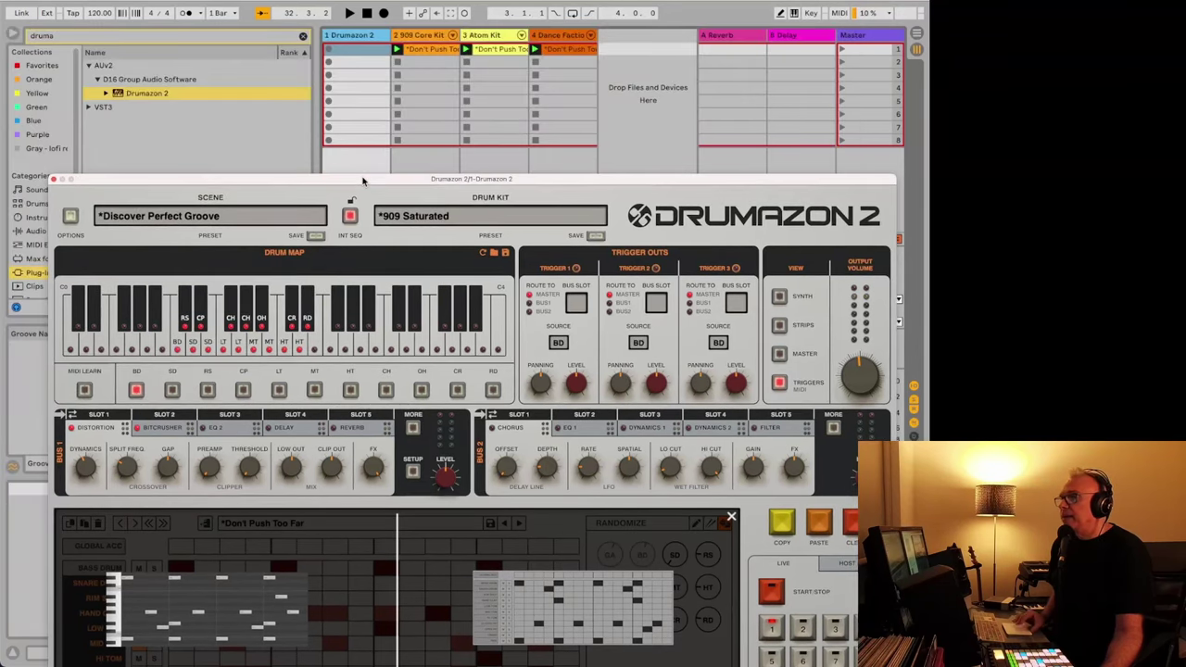
pyautogui.moveTo(215, 580); pyautogui.dragTo(424, 53)
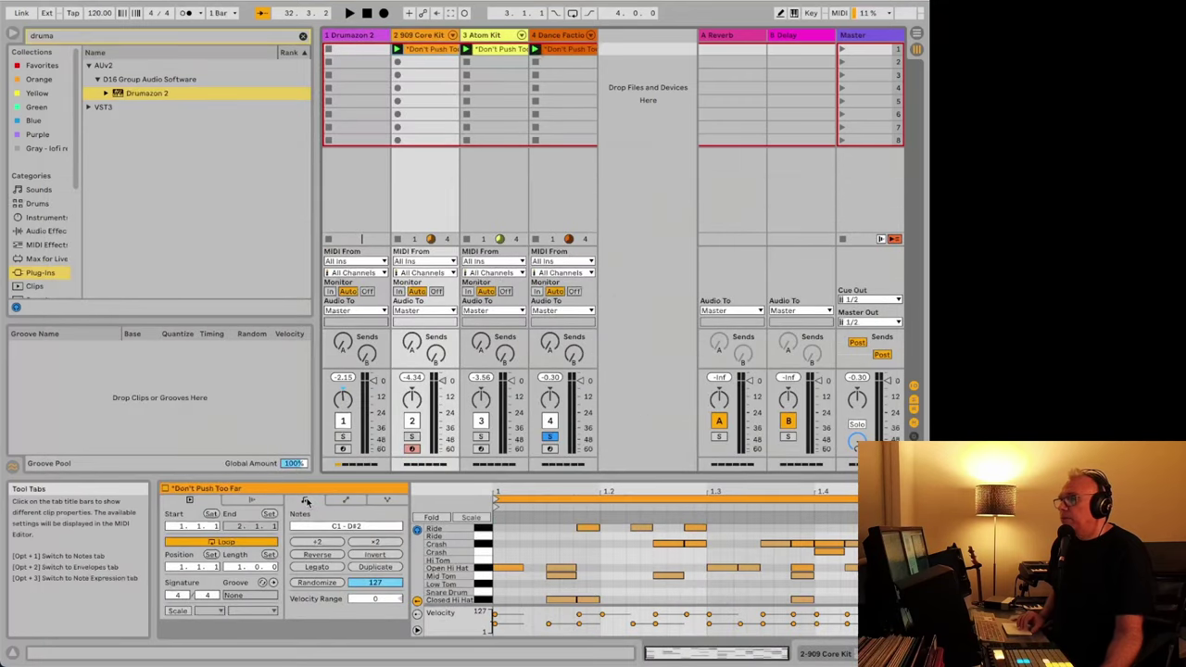
pyautogui.press('Left')
pyautogui.moveTo(240, 543); pyautogui.dragTo(489, 58)
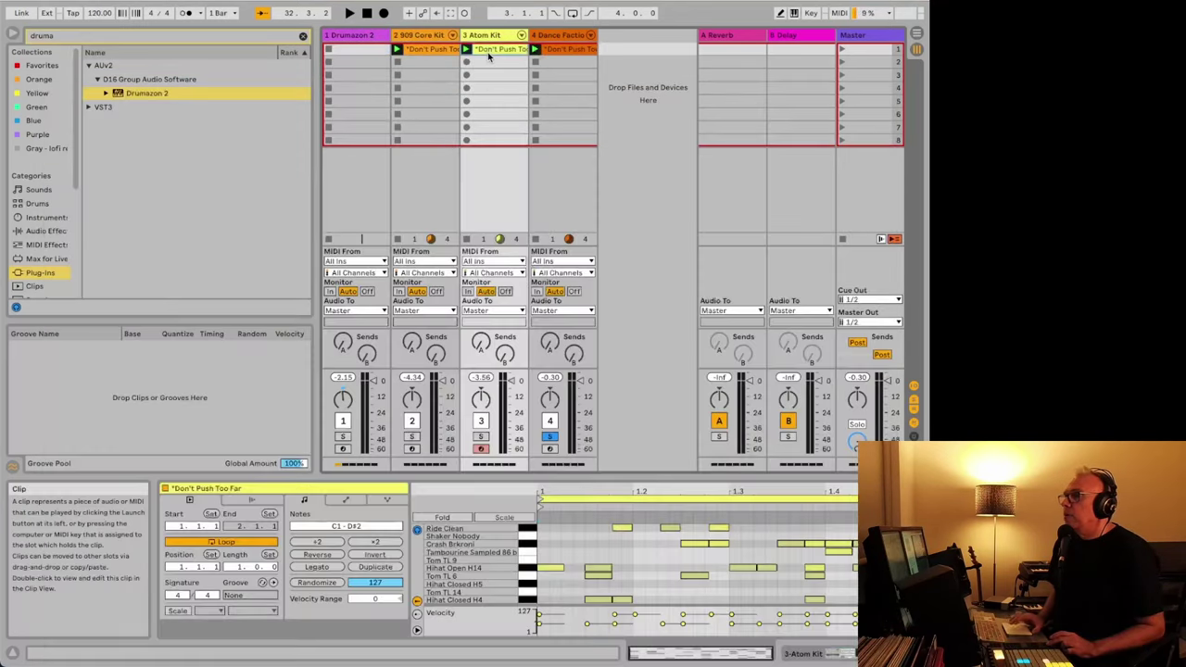
# Replace the first clip of the Dance Faction track with the MIDI pattern exported from Drumazon 2
pyautogui.press('Left')
pyautogui.press('Left')
pyautogui.moveTo(206, 527); pyautogui.dragTo(207, 530)
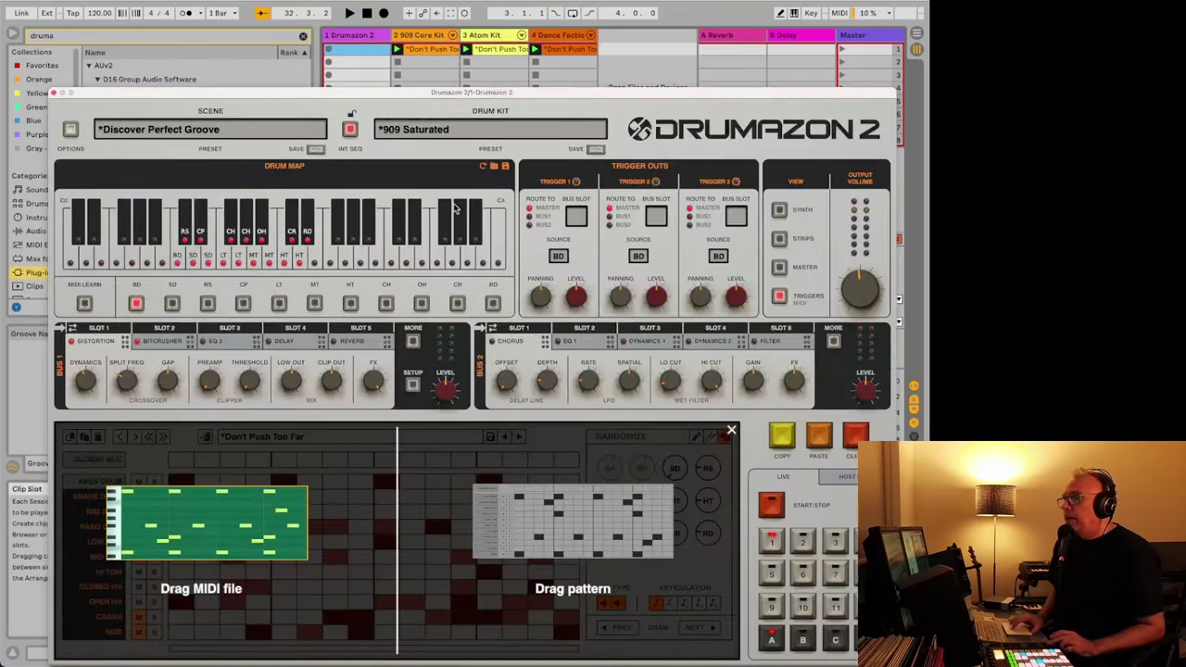
pyautogui.press('super+alt+p')
pyautogui.click(557, 50)
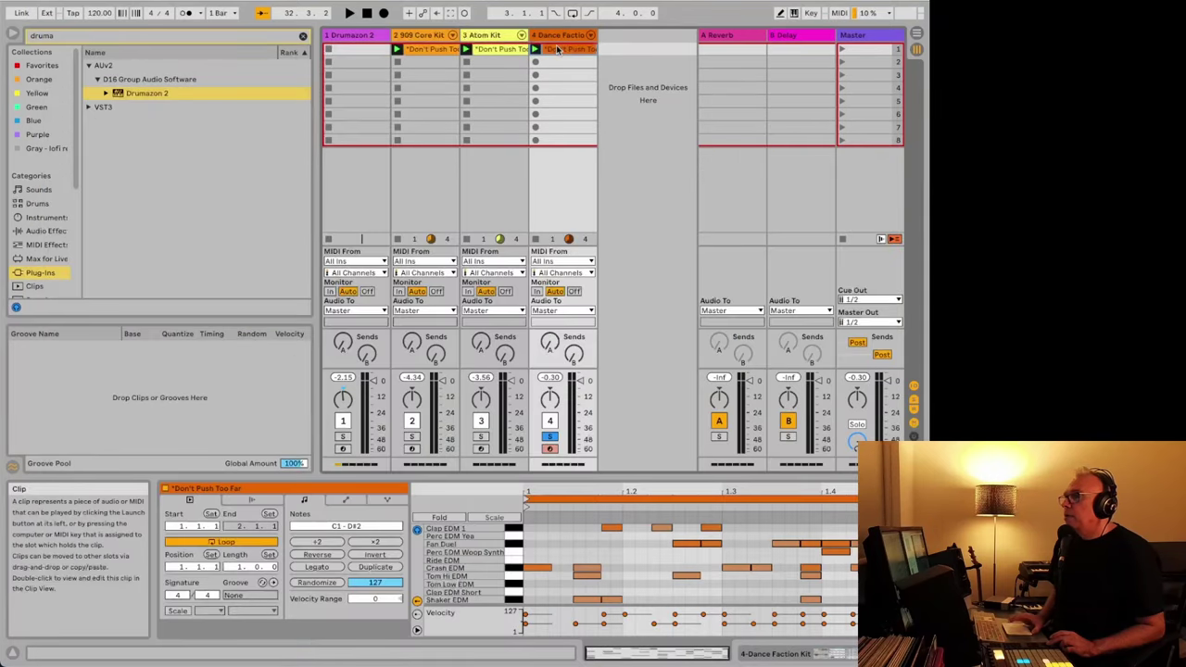
# Open the re-exported clip on the 909 Core Kit track and launch it with that track soloed
pyautogui.click(431, 49)
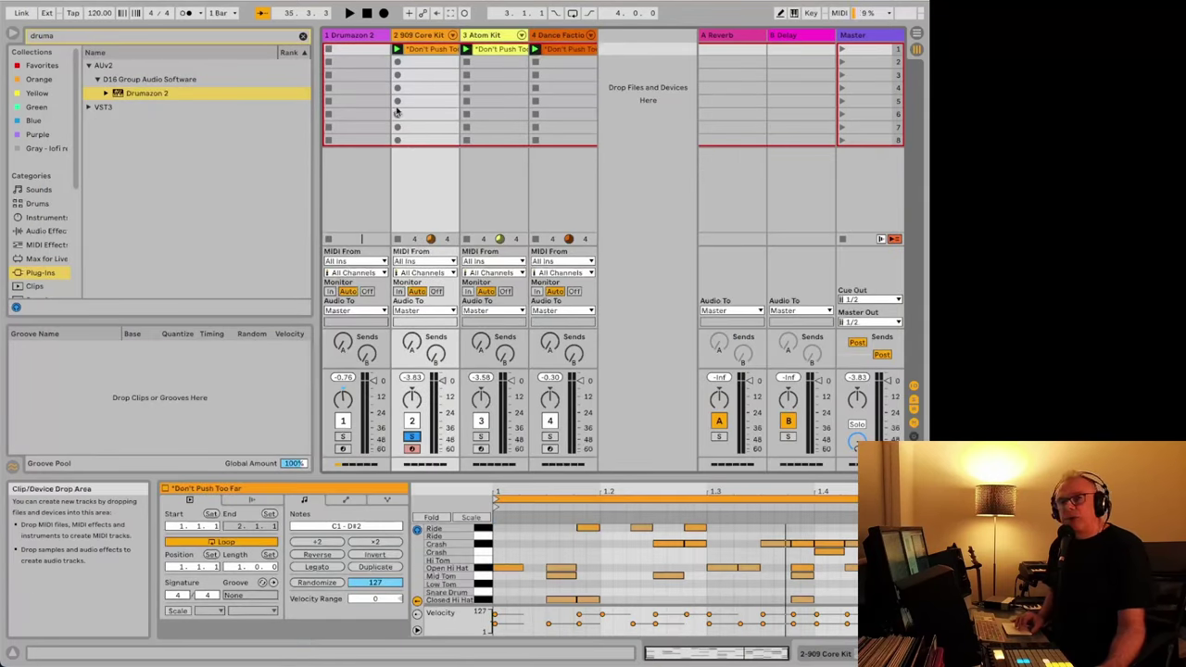
pyautogui.click(399, 50)
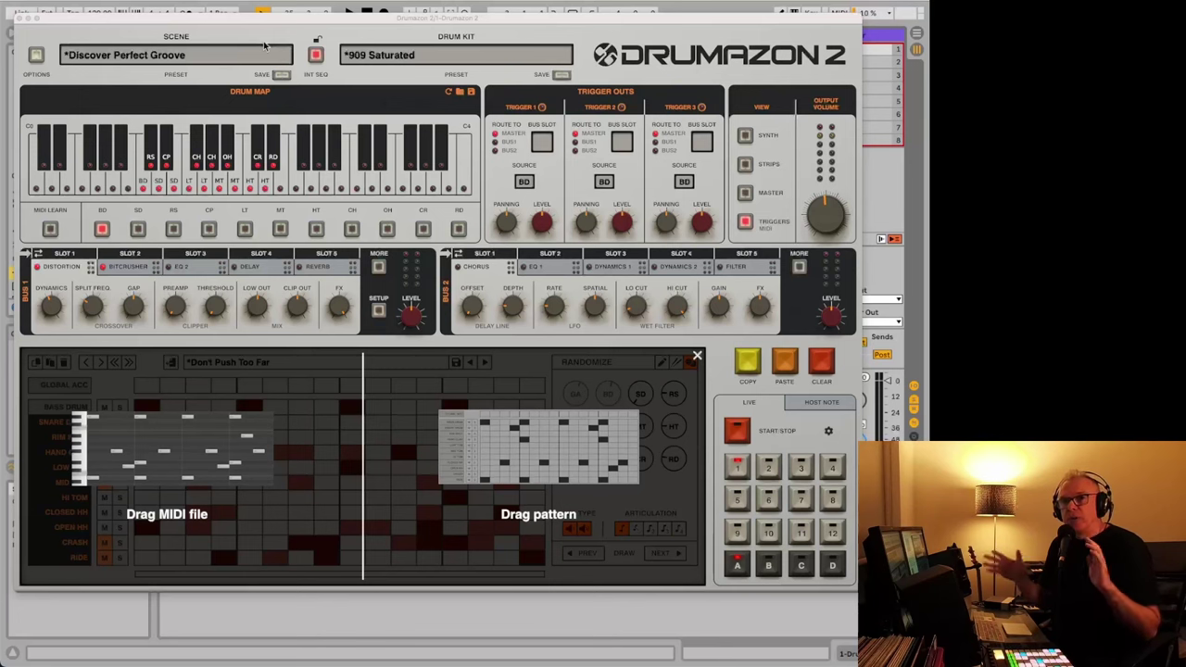
# Close Drumazon 2's export view and draw the next randomized pattern
pyautogui.click(695, 358)
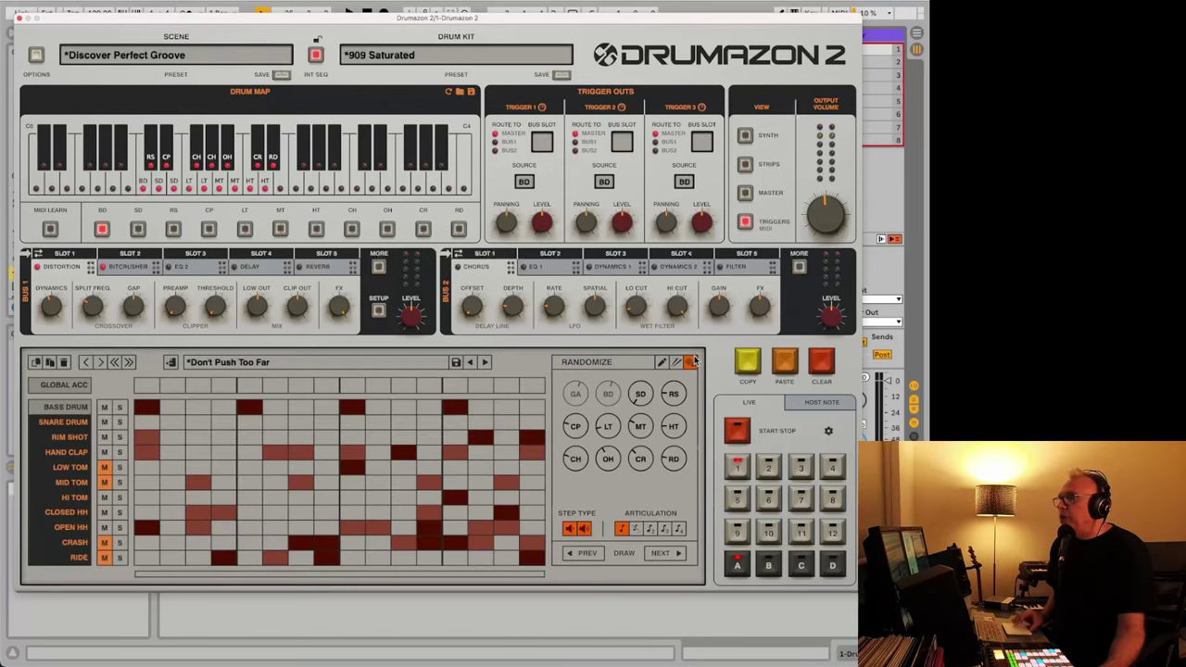
pyautogui.click(660, 552)
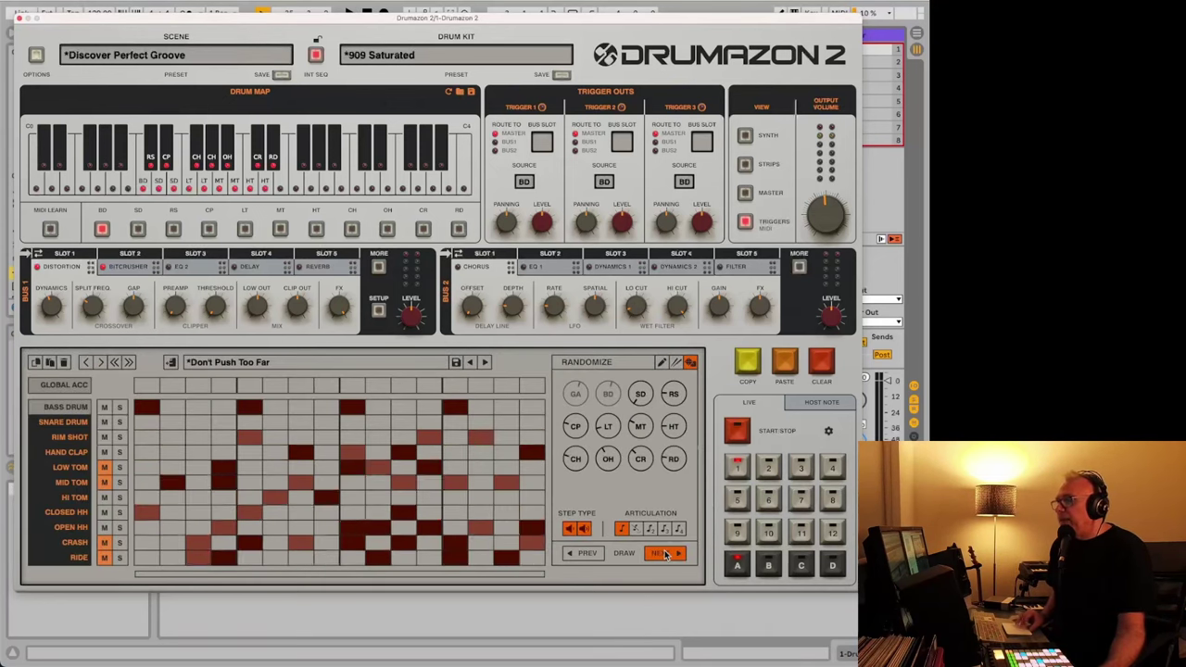
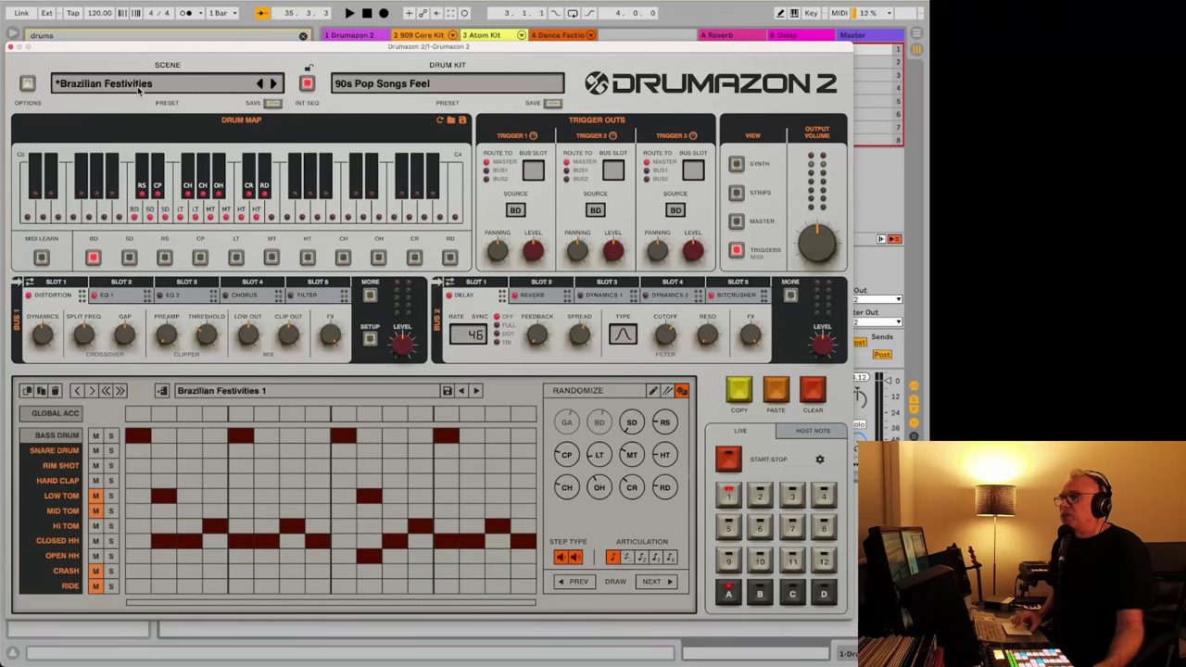
# Play the Brazilian Festivities scene and step through the drum kits from 909 Basic and 909 Latin to 909 Reductive
pyautogui.press('space')
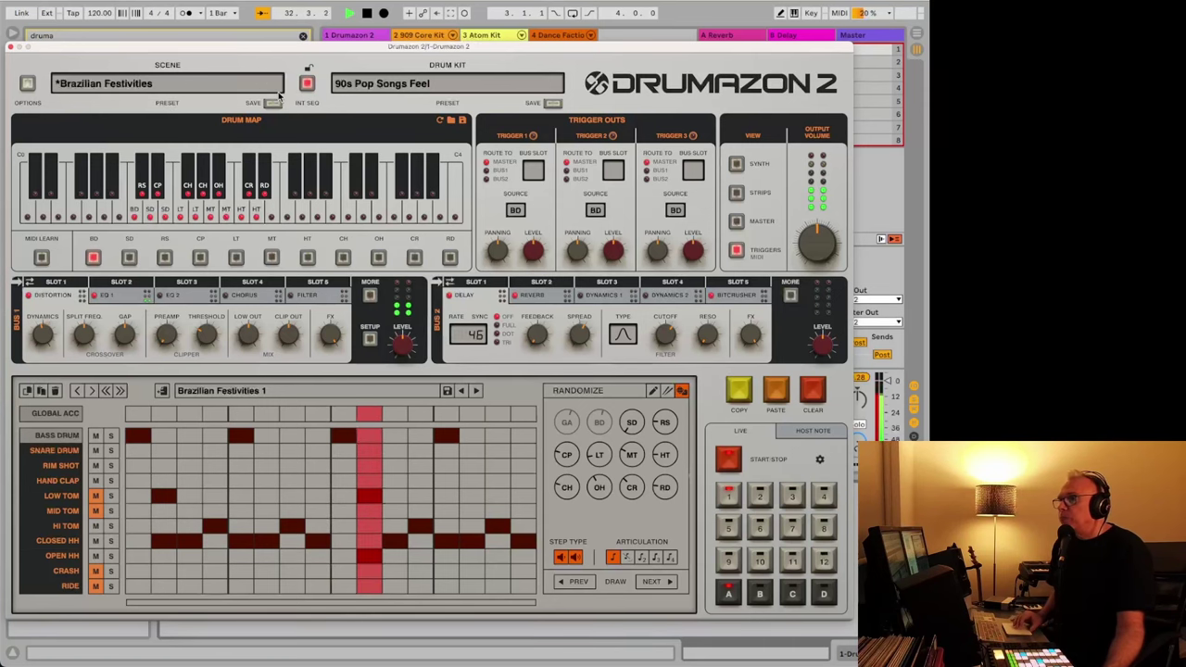
pyautogui.click(551, 83)
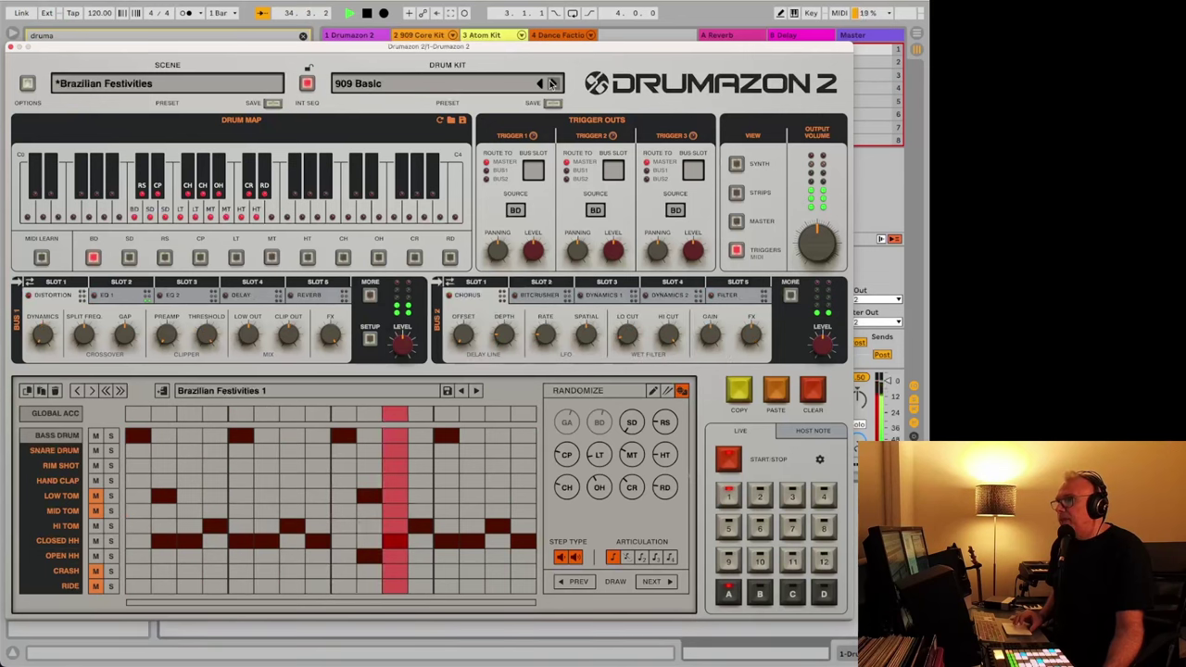
pyautogui.click(550, 84)
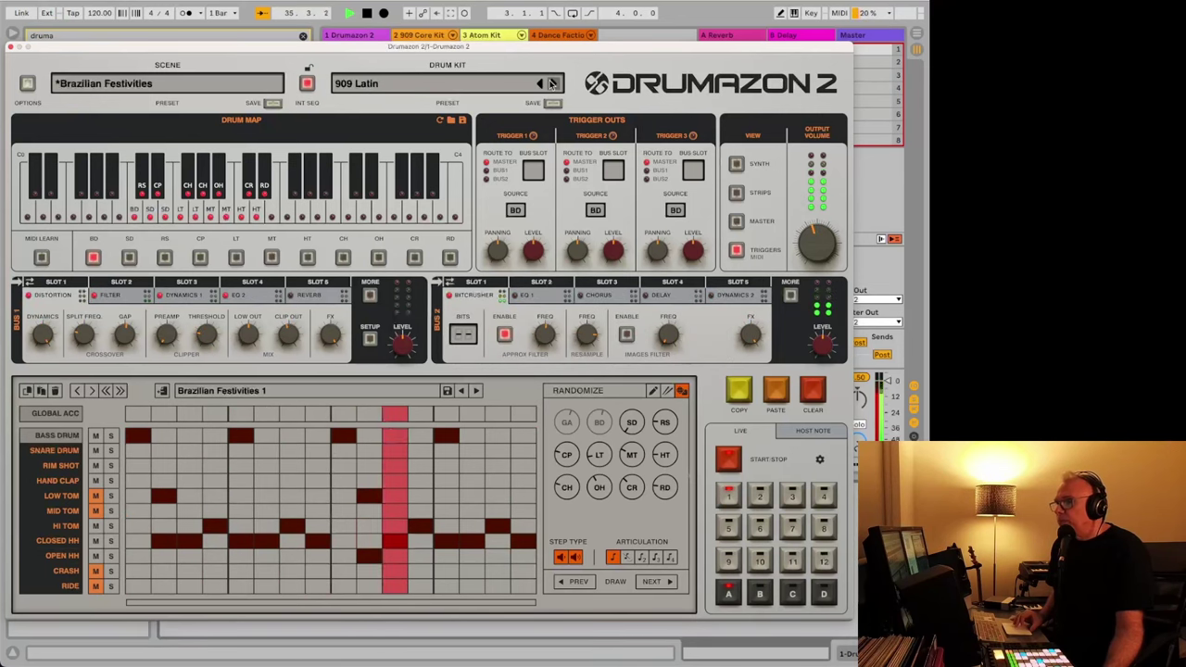
pyautogui.click(550, 84)
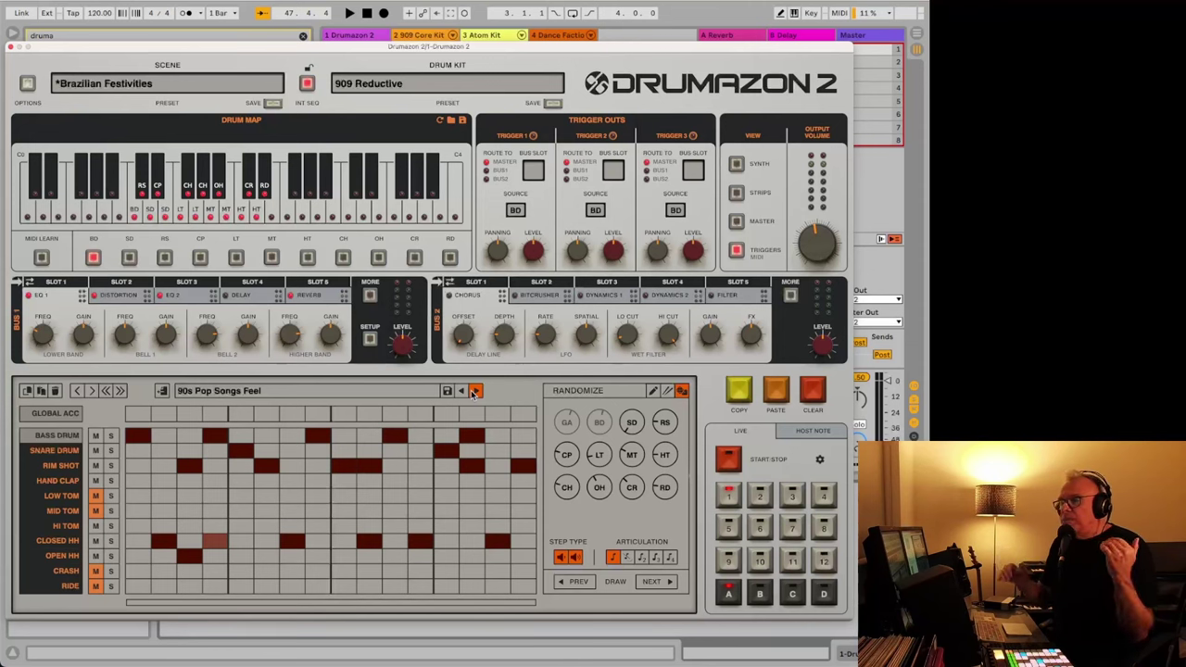
# During playback, load the 909 Luft Balloons pattern and draw a new randomized version of it, then stop
pyautogui.press('space')
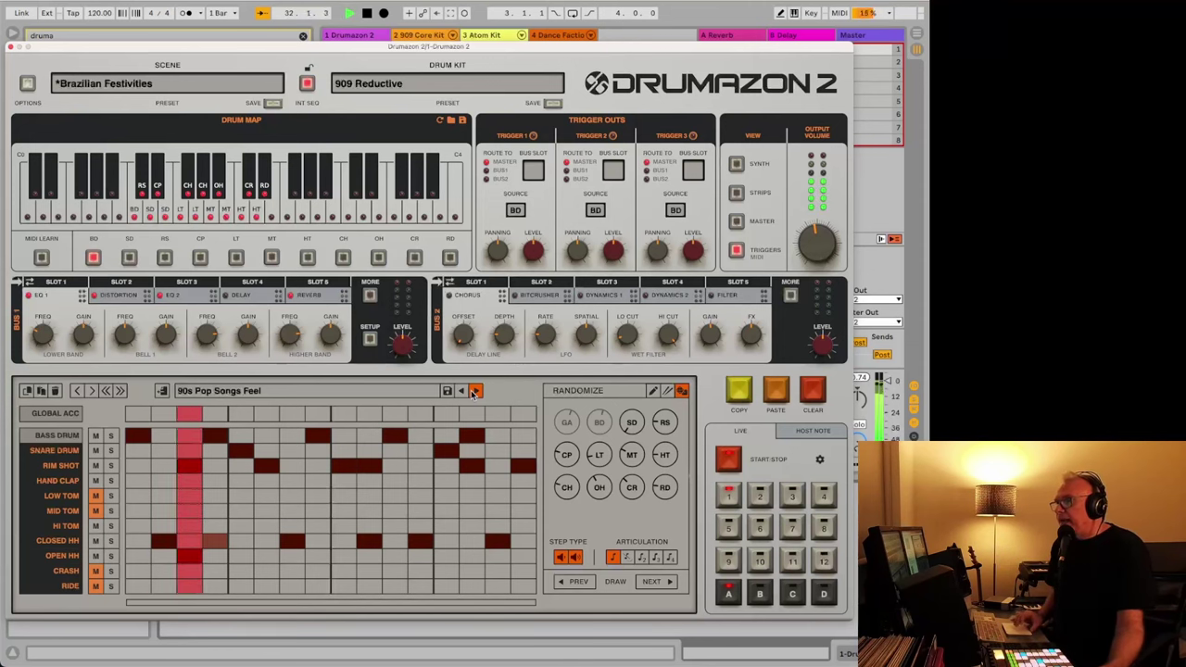
pyautogui.click(474, 391)
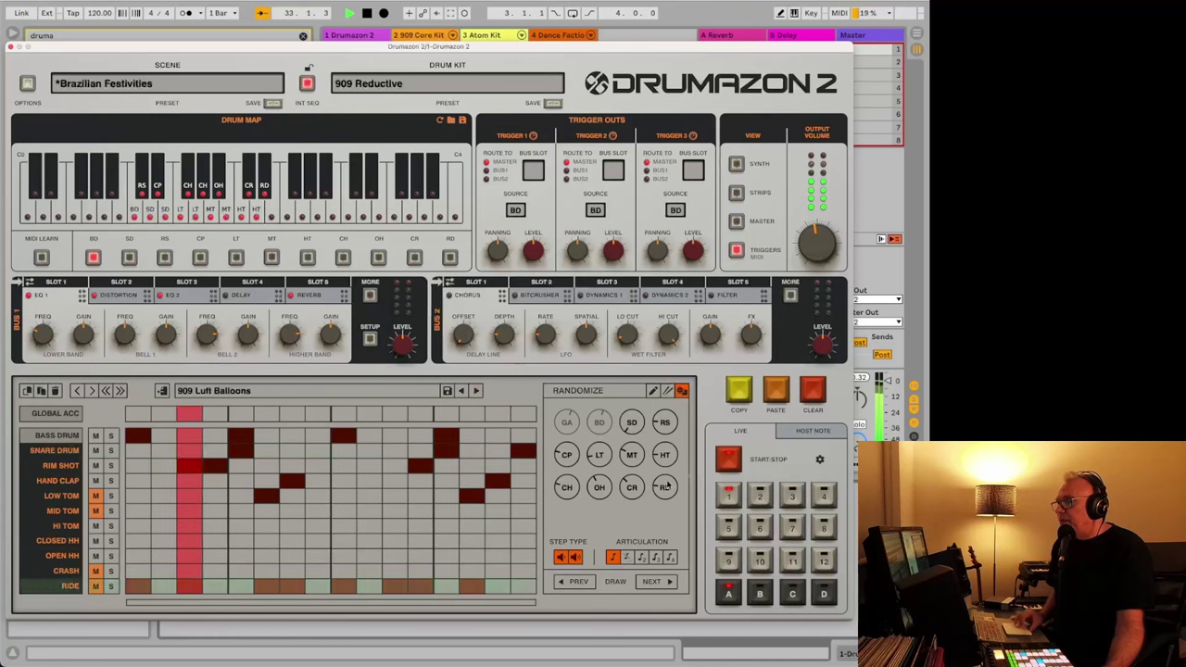
pyautogui.click(657, 584)
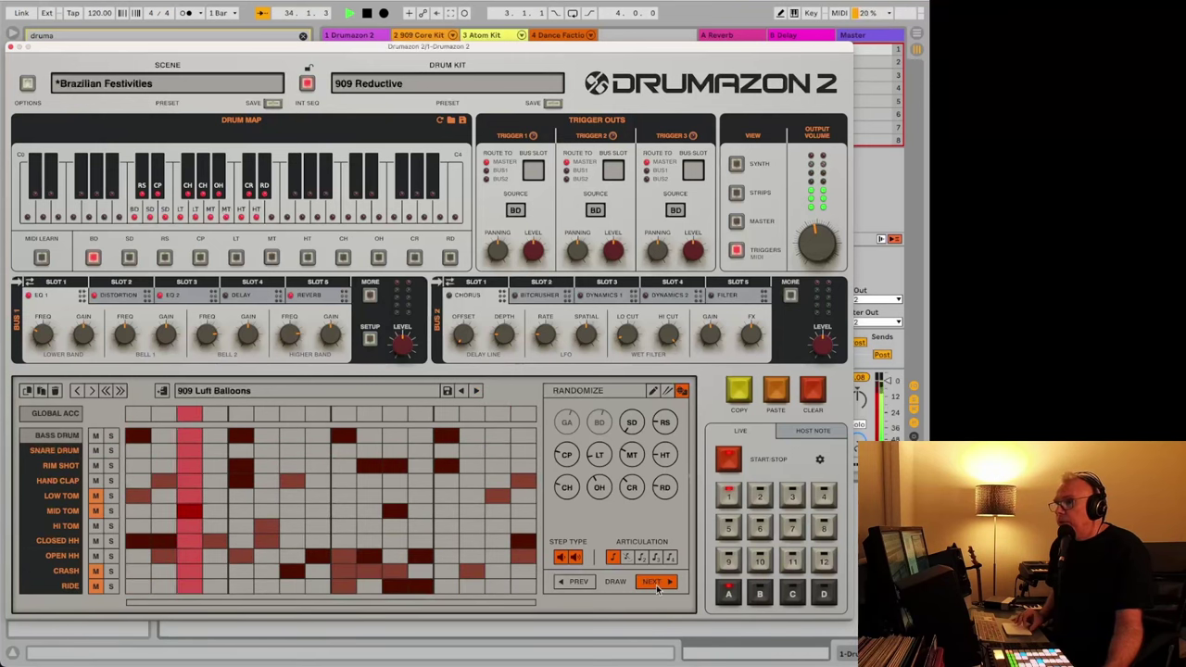
pyautogui.press('space')
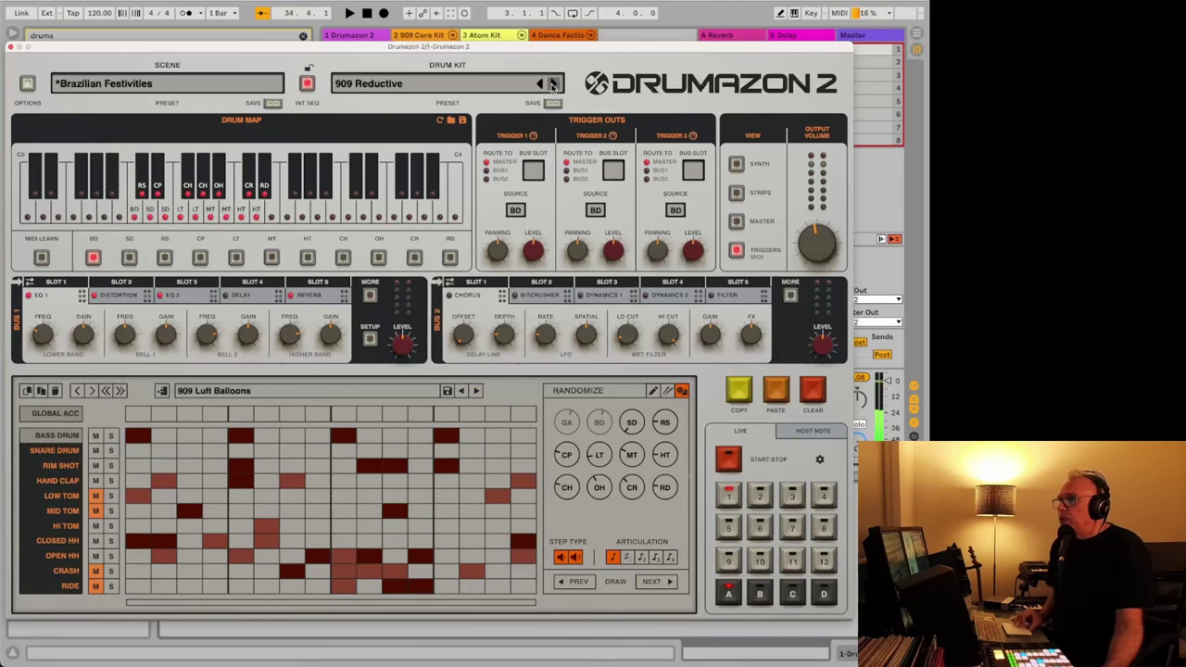
# Load the Break Beat 1 scene and start playback
pyautogui.click(551, 83)
pyautogui.click(271, 83)
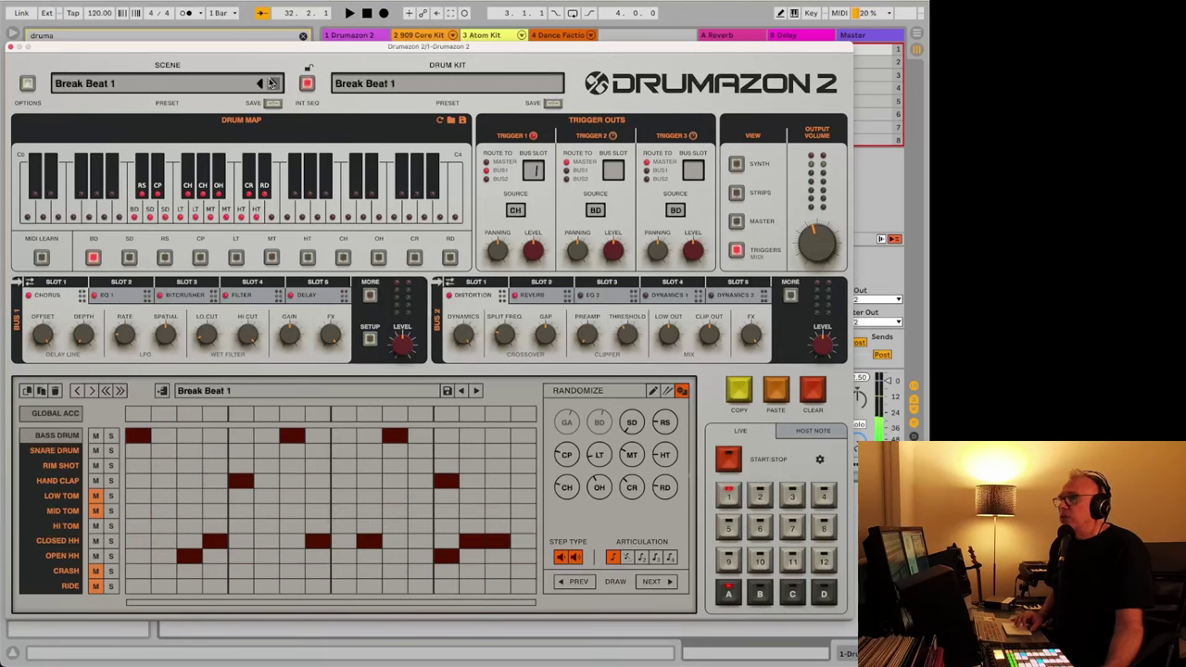
pyautogui.press('space')
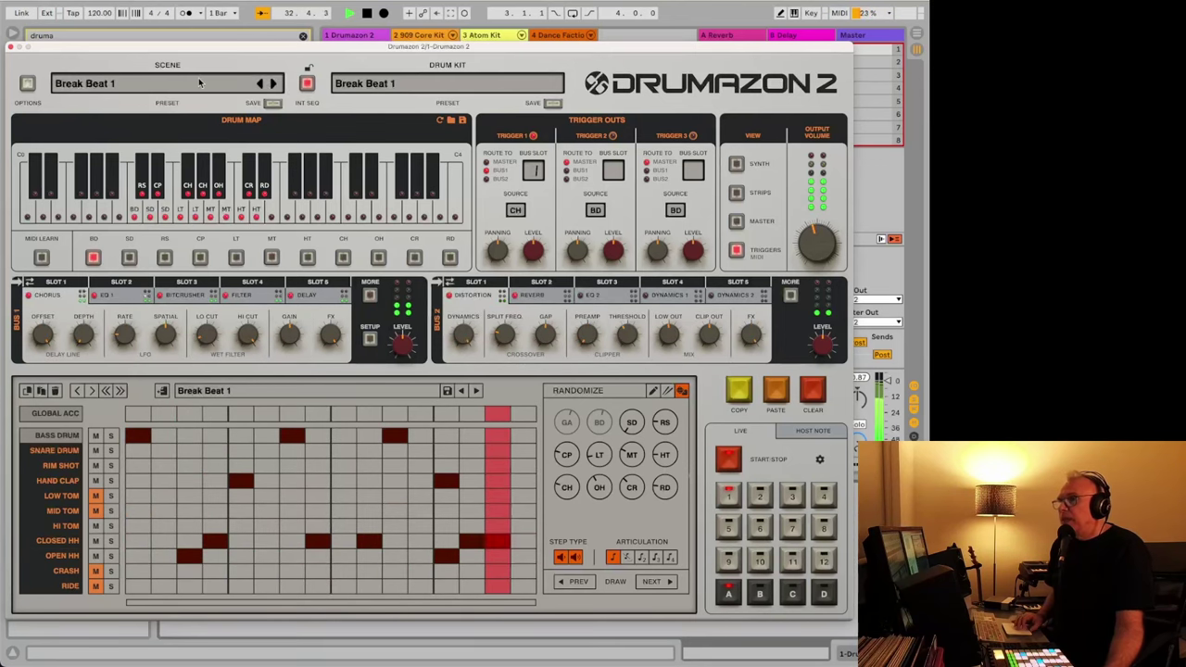
# Open the scene presets, load the Buried scene and start playback to audition it
pyautogui.click(198, 84)
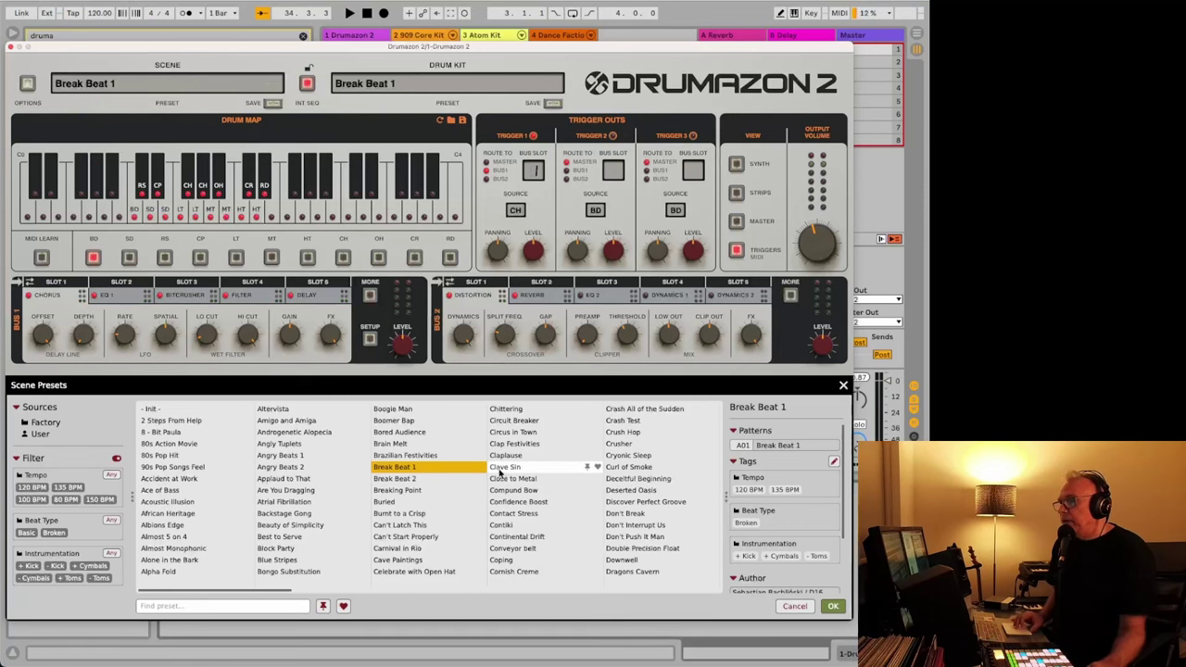
pyautogui.click(422, 501)
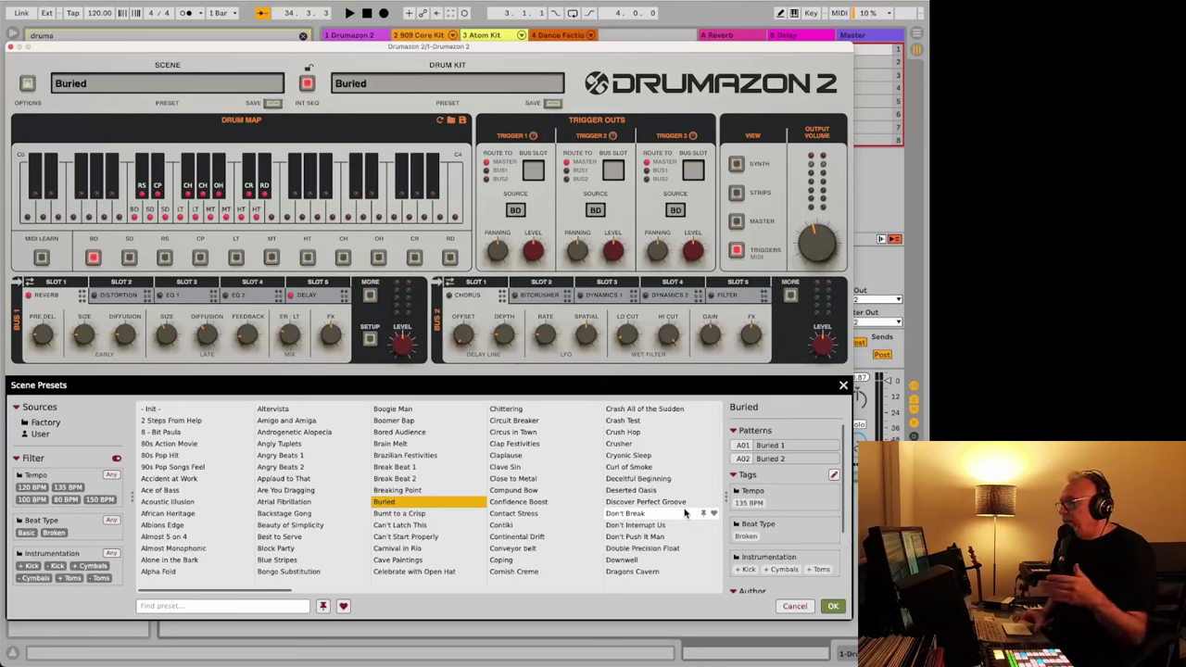
pyautogui.press('space')
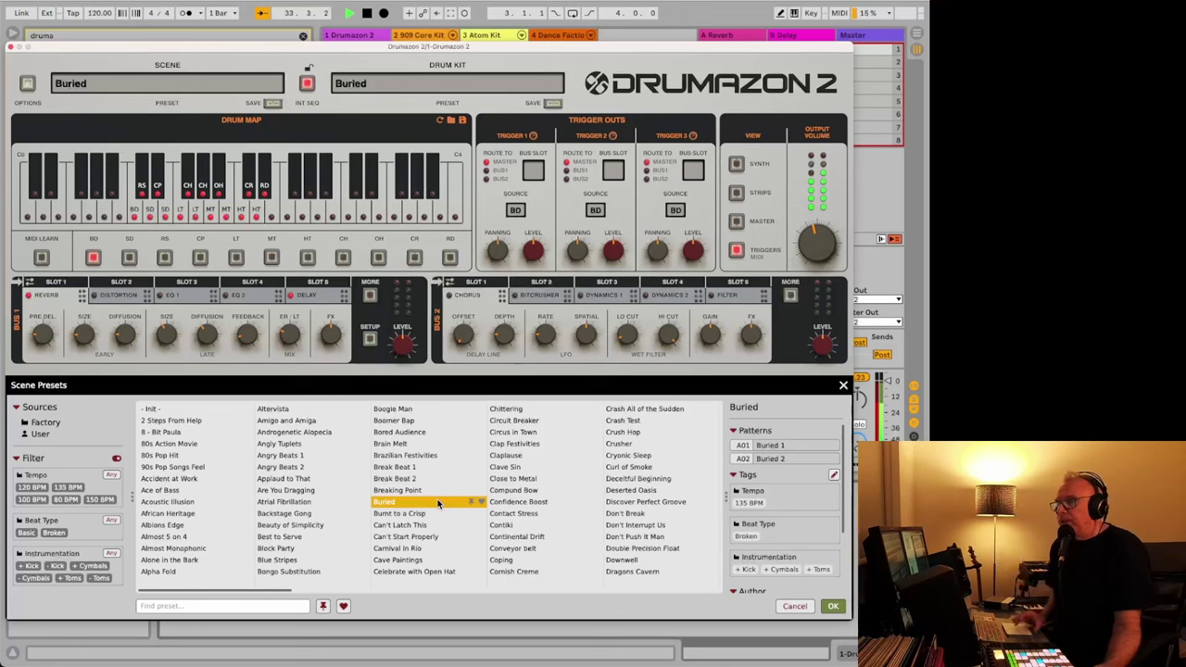
# Filter the scene presets to 80 BPM and audition Curl of Smoke and Block Party, stopping playback at the end
pyautogui.click(66, 501)
pyautogui.click(146, 454)
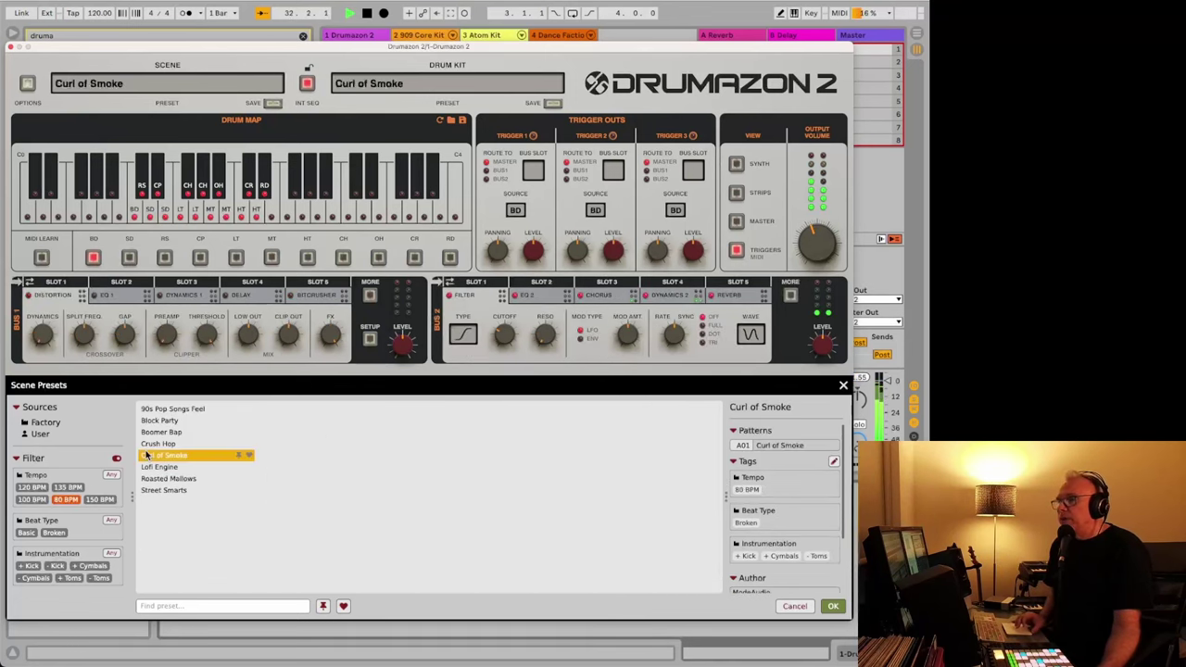
pyautogui.press('space')
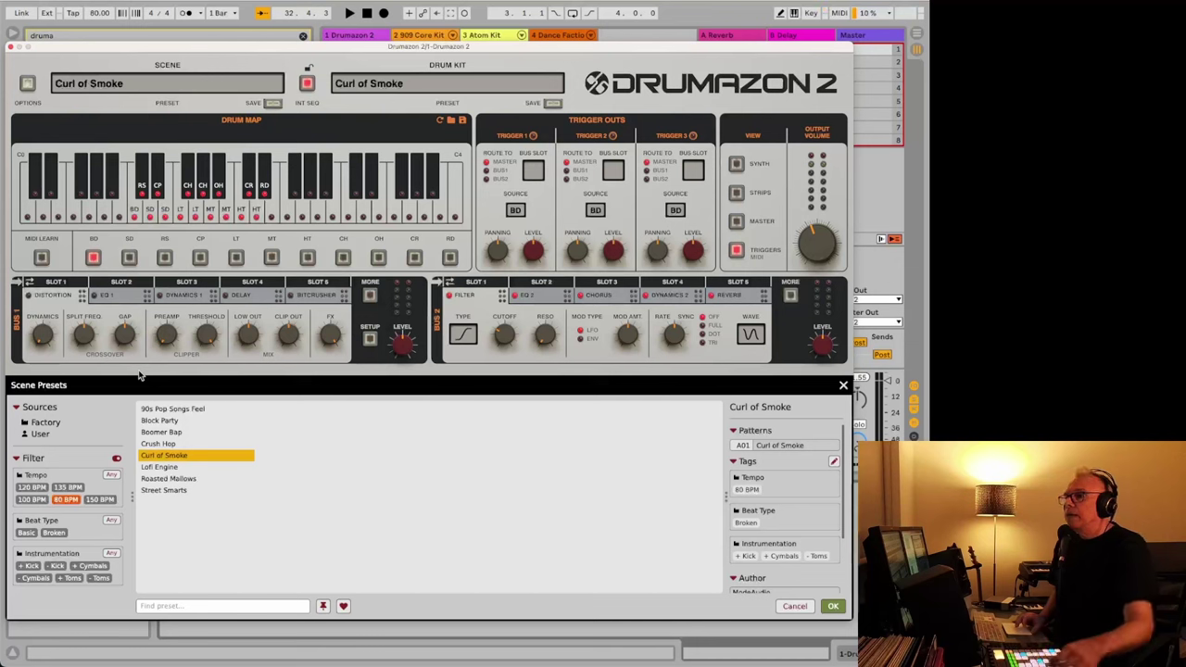
pyautogui.press('space')
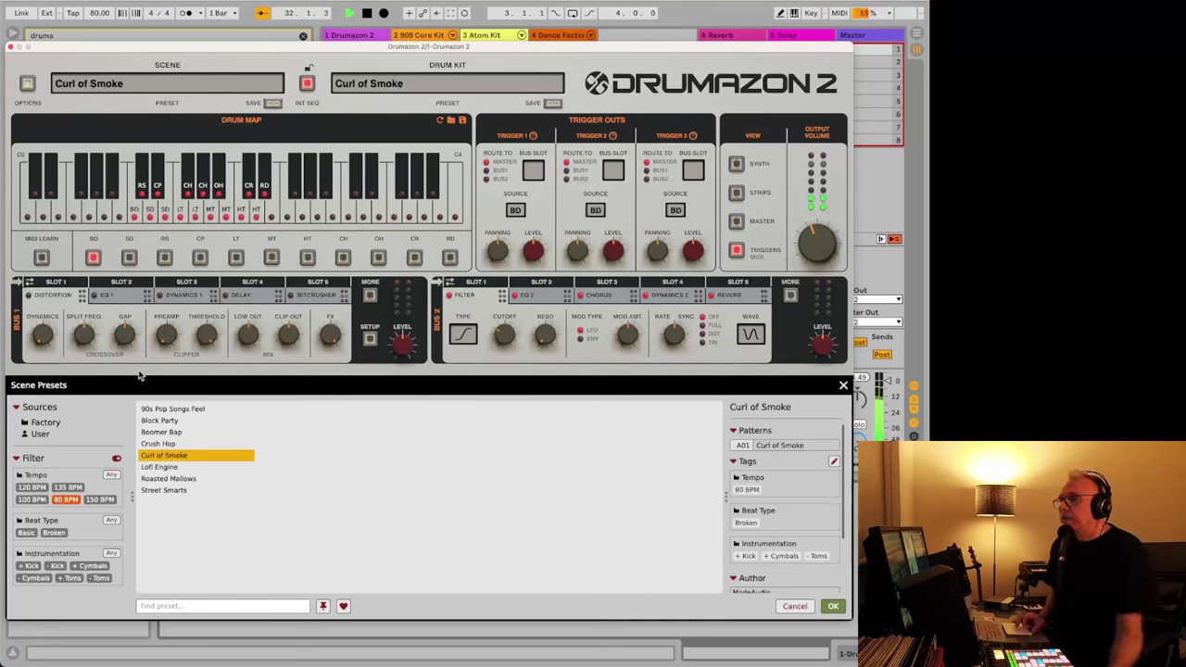
pyautogui.click(159, 420)
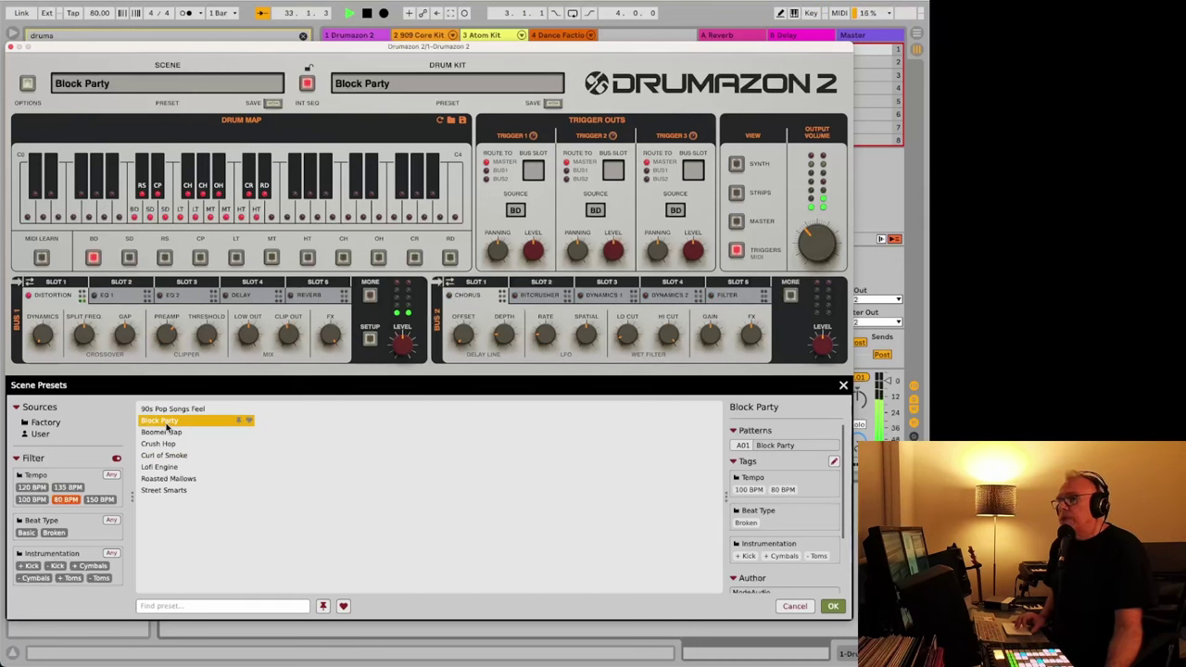
pyautogui.press('space')
# Change the scene tempo filter to 135 BPM only and audition Drum Roll Please, Drybones and Fusion Core, stopping playback at the end
pyautogui.click(66, 489)
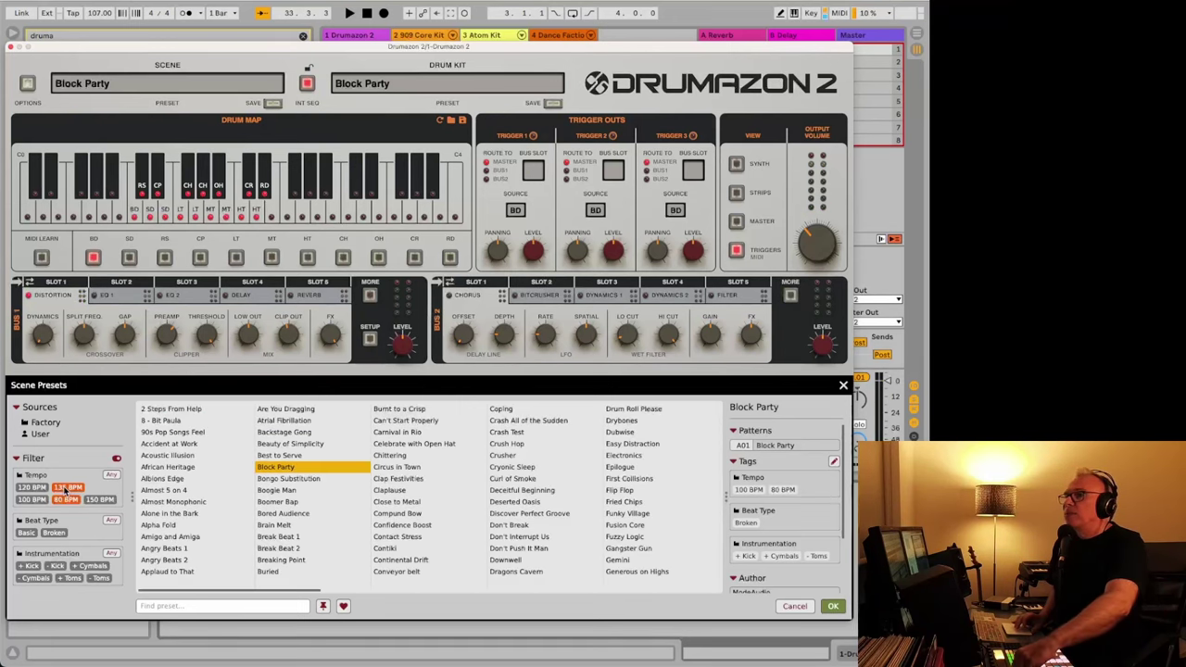
pyautogui.click(62, 500)
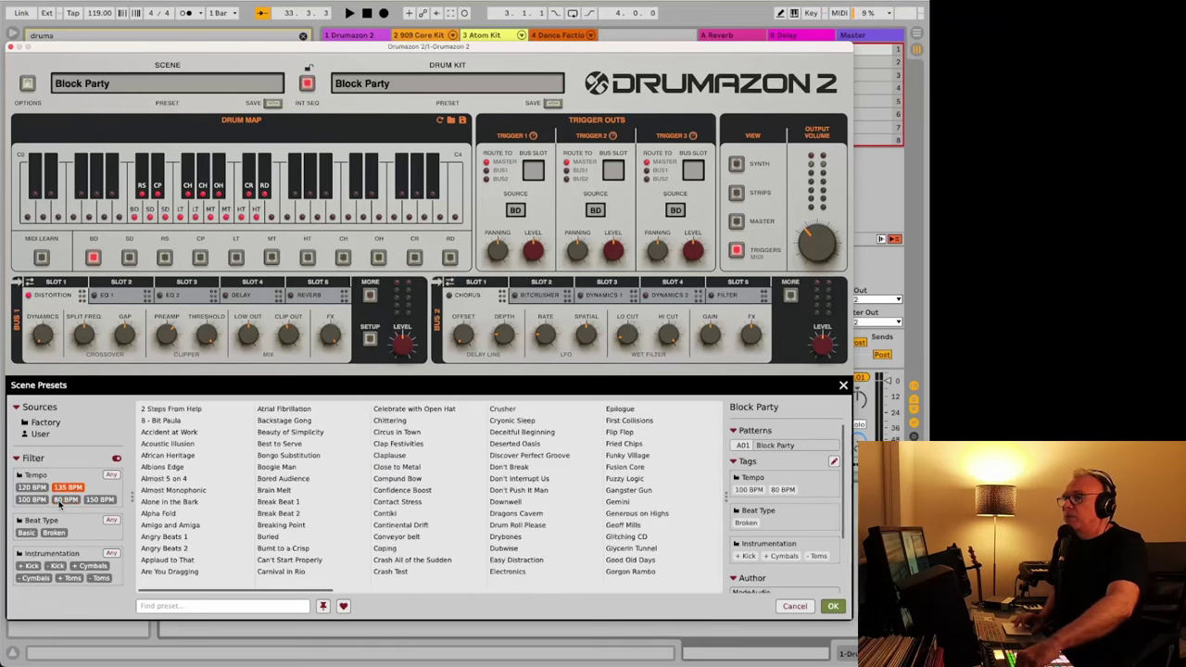
pyautogui.click(517, 525)
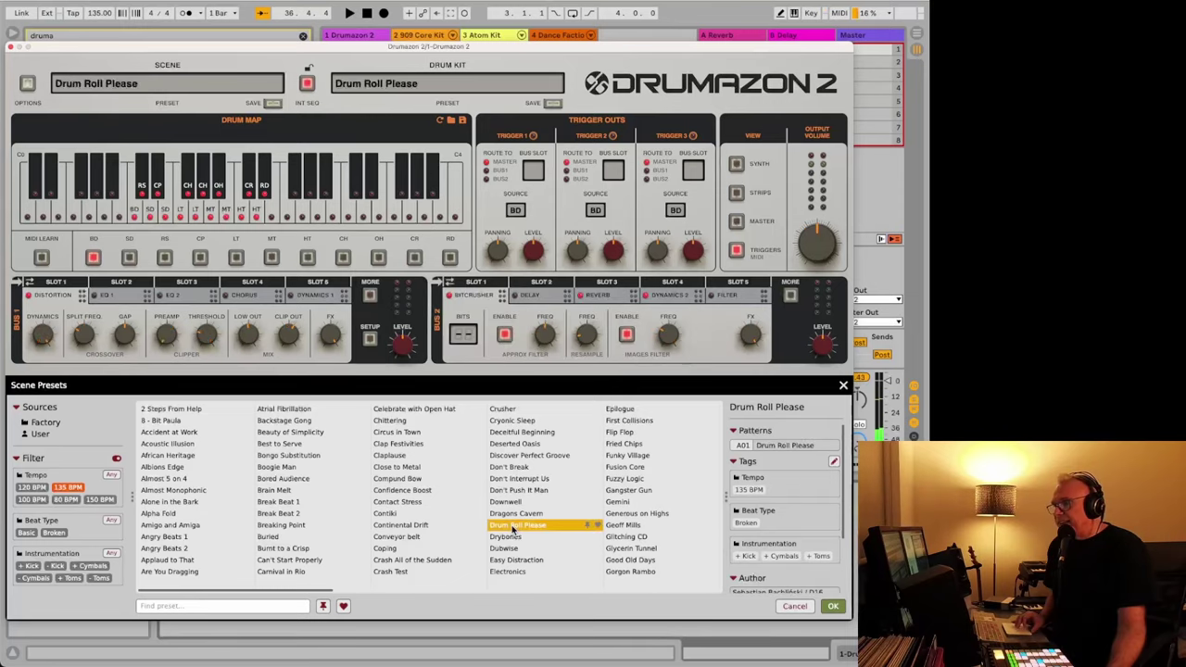
pyautogui.click(515, 537)
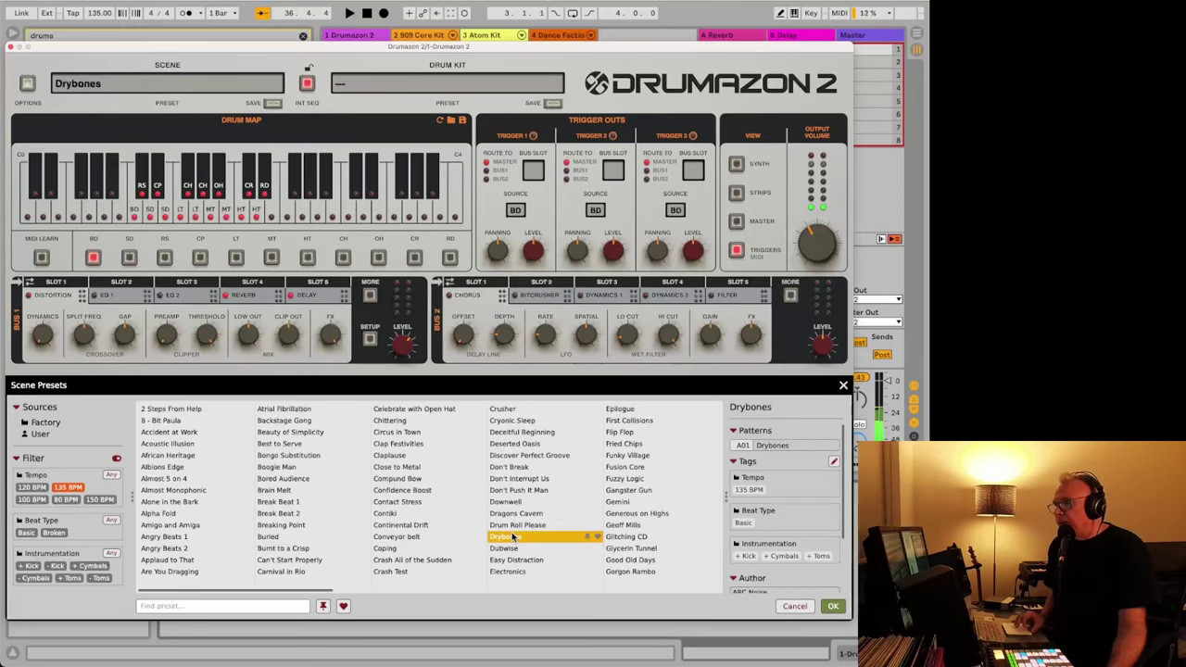
pyautogui.click(613, 467)
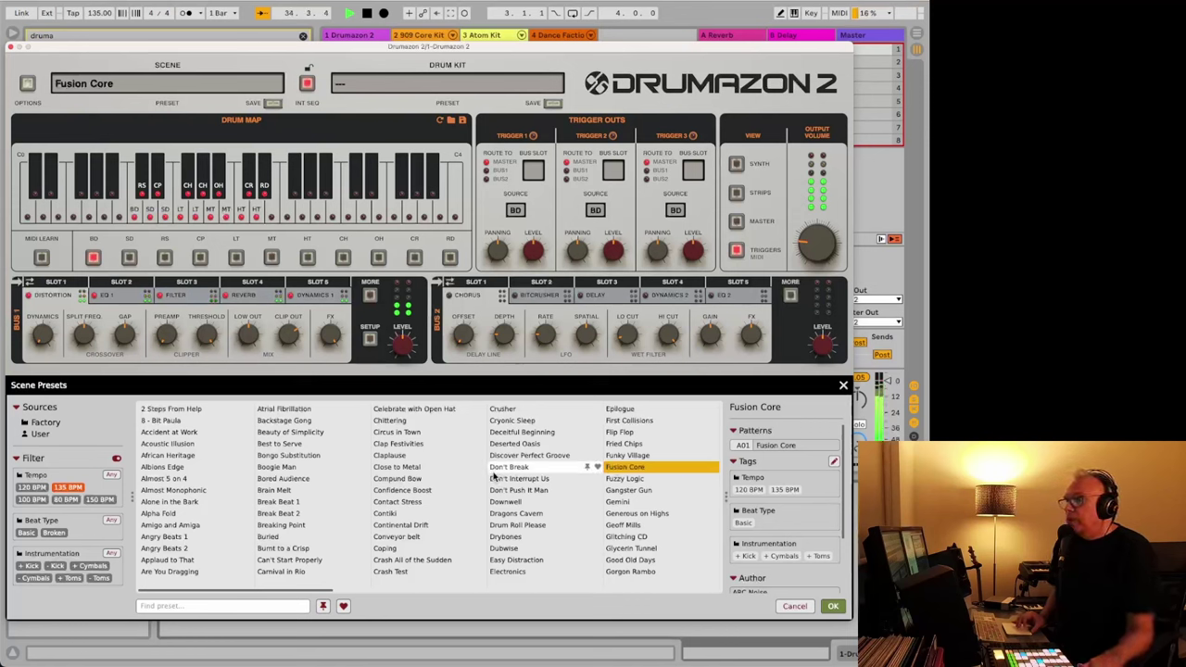
pyautogui.press('space')
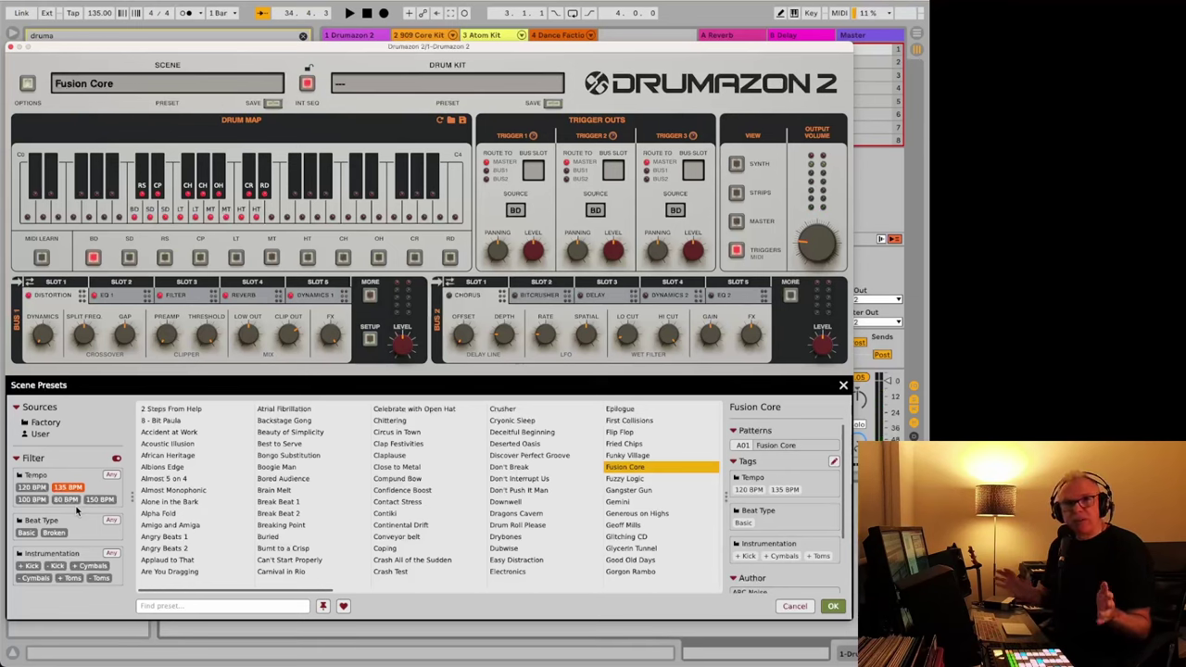
# Find the Walkman Left Alone scene further along the filtered presets, load it and return to its pattern
pyautogui.hscroll(10, 361, 516)
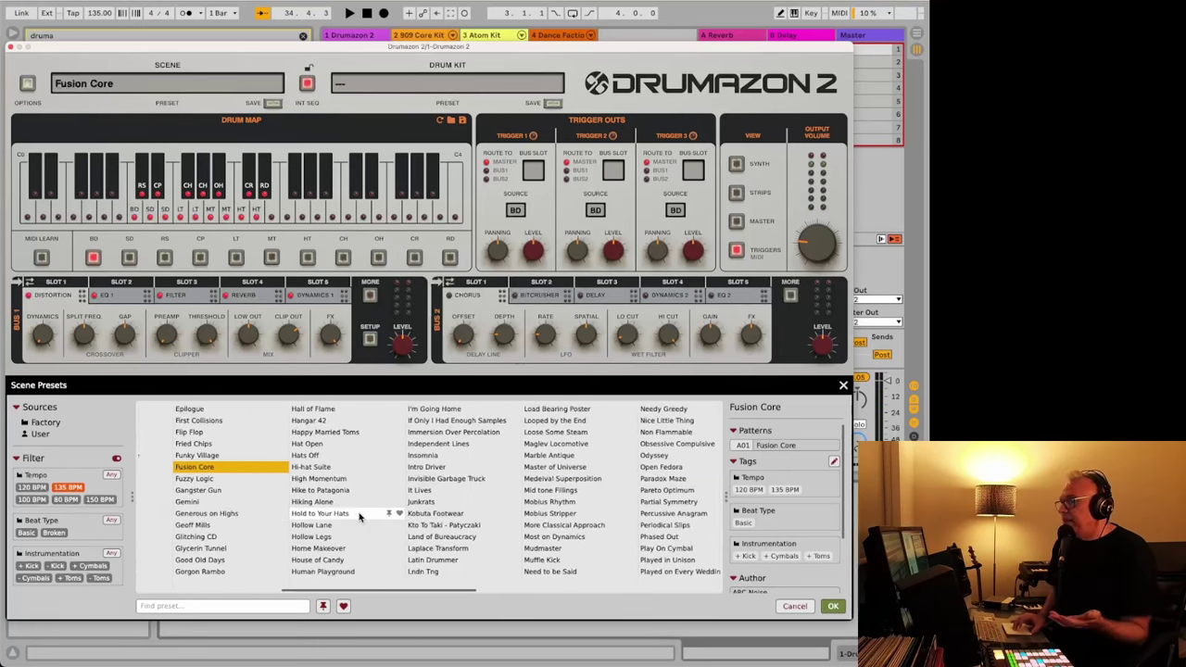
pyautogui.hscroll(5, 360, 516)
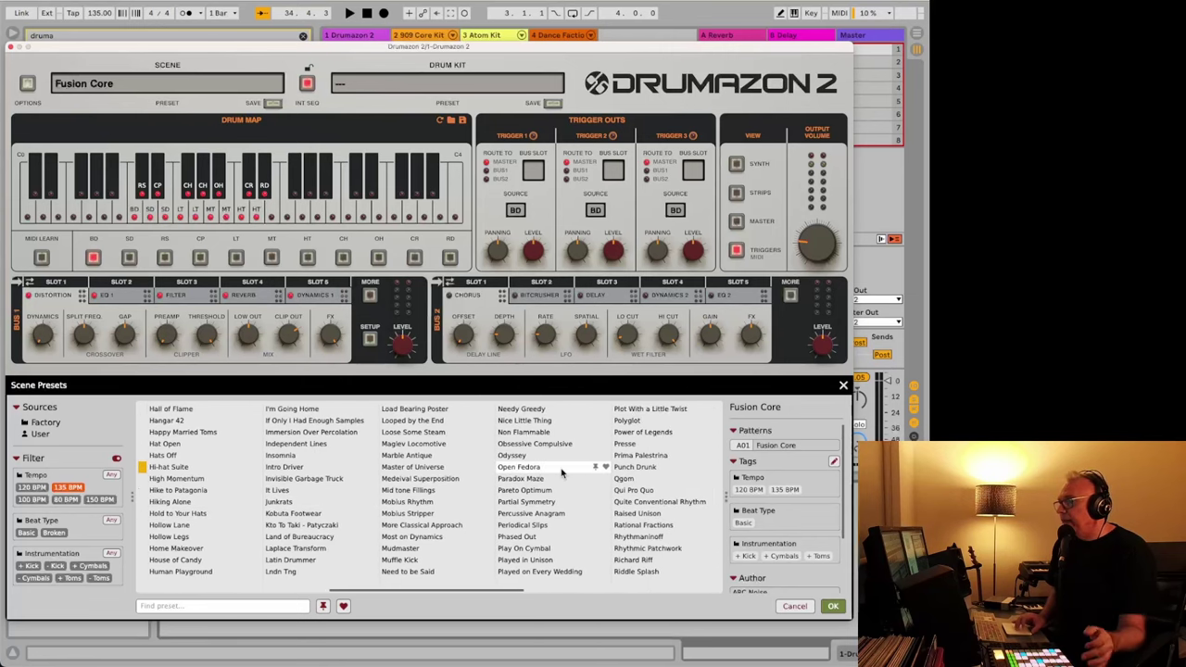
pyautogui.hscroll(10, 560, 473)
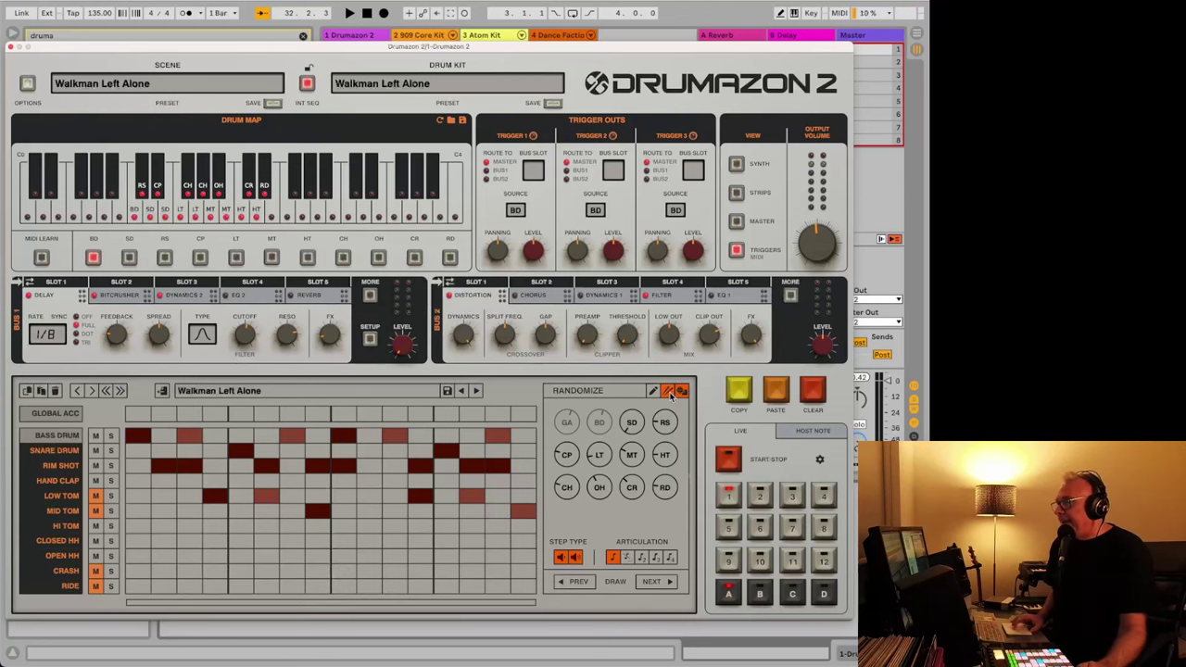
# Switch the pattern editor from Randomize to Tap mode and try the bass drum pad
pyautogui.click(668, 390)
pyautogui.click(598, 426)
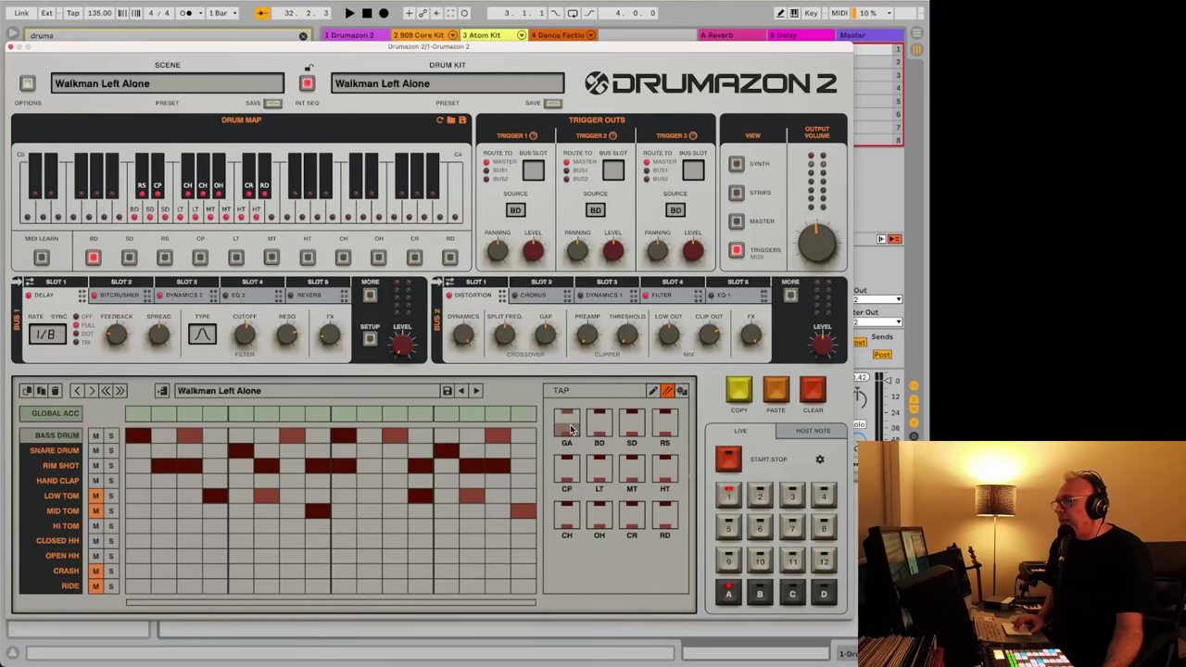